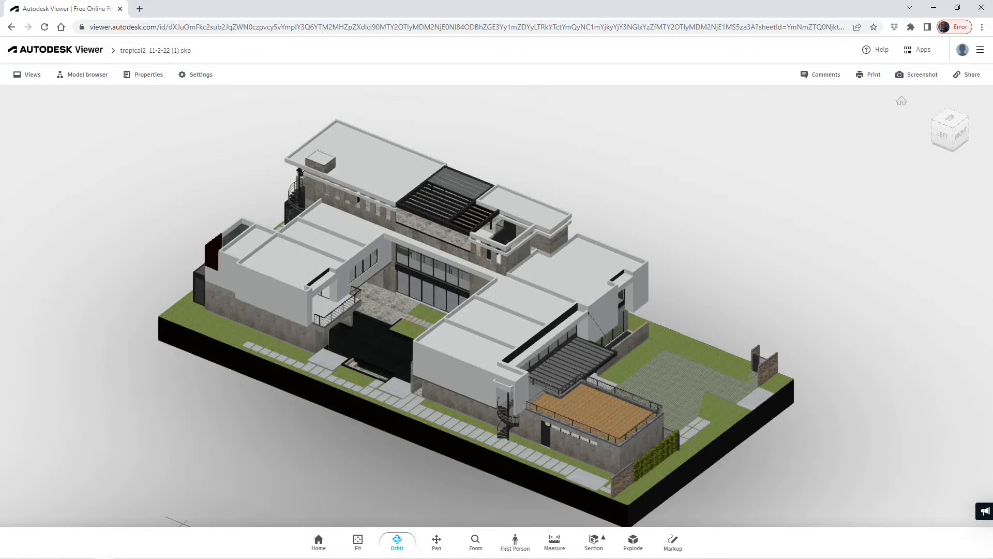
- Examine the 3D house model in Autodesk Viewer and the imported floor plan in Revit's Level 1 view
{"action": "scroll", "coordinate": [384, 419], "scroll_direction": "down", "scroll_amount": 2}
{"action": "scroll", "coordinate": [385, 419], "scroll_direction": "up", "scroll_amount": 3}
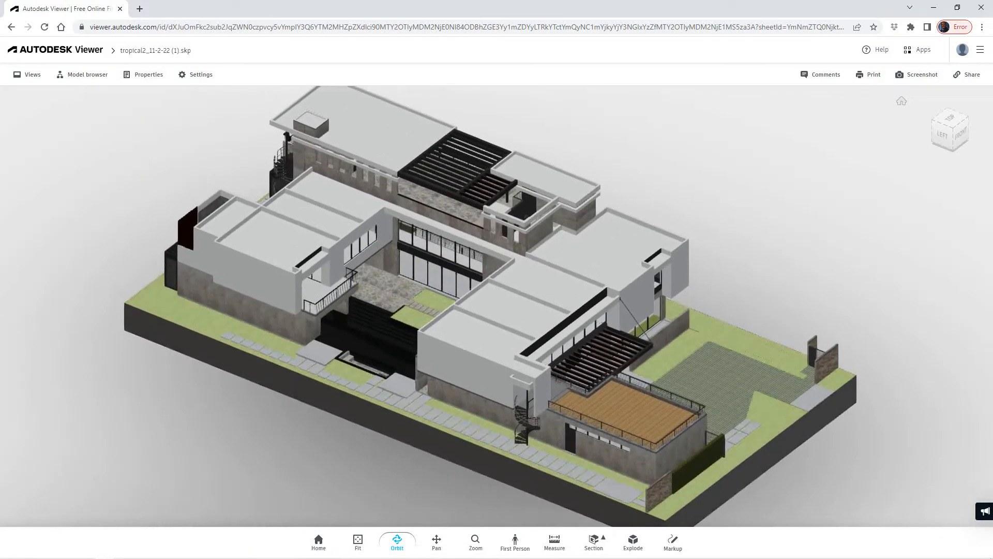
{"action": "scroll", "coordinate": [456, 312], "scroll_direction": "up", "scroll_amount": 1}
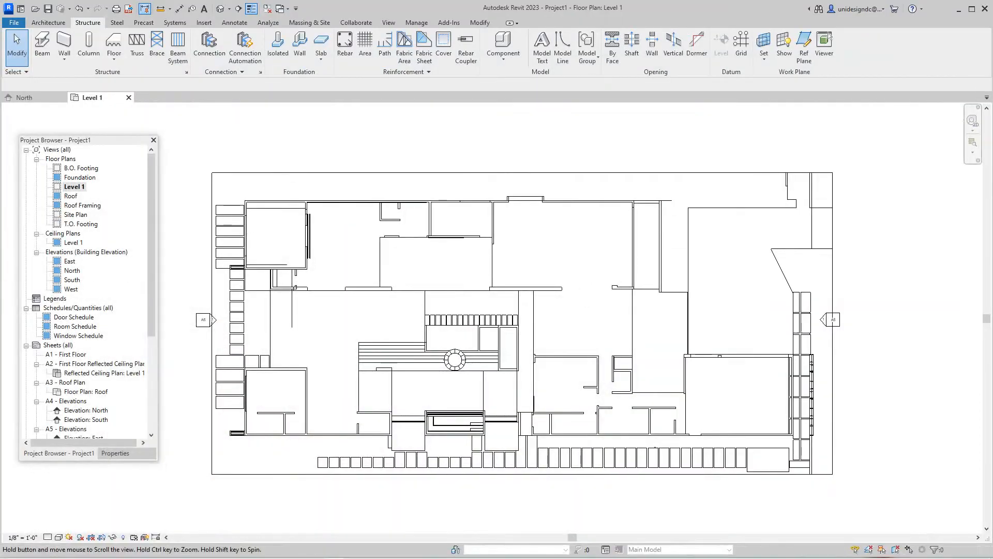
{"action": "scroll", "coordinate": [439, 431], "scroll_direction": "down", "scroll_amount": 1}
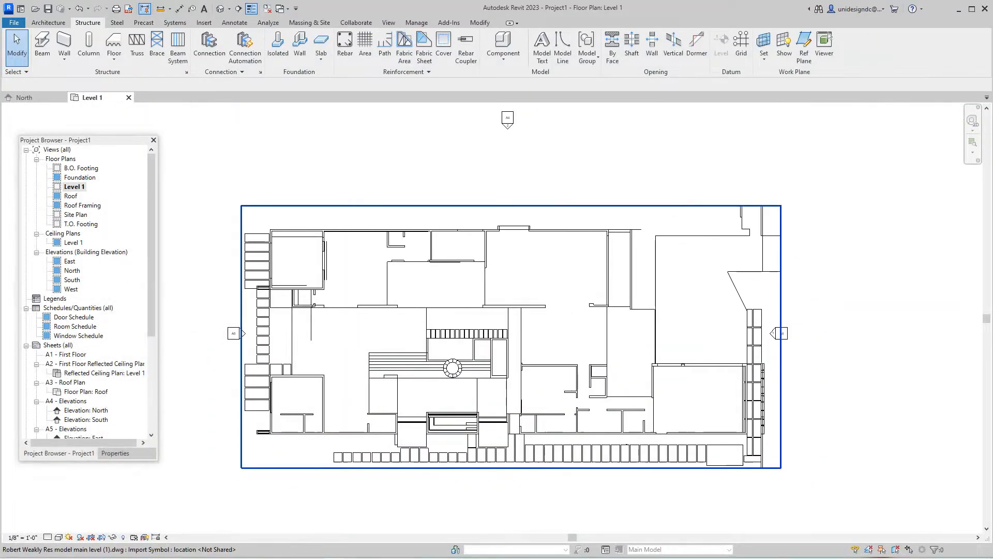
{"action": "scroll", "coordinate": [444, 425], "scroll_direction": "down", "scroll_amount": 1}
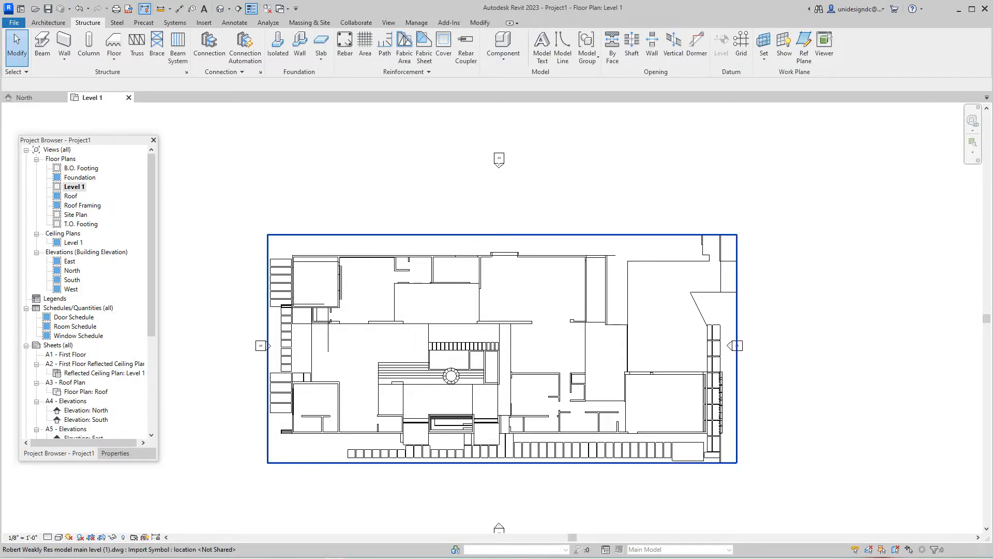
{"action": "scroll", "coordinate": [346, 315], "scroll_direction": "up", "scroll_amount": 2}
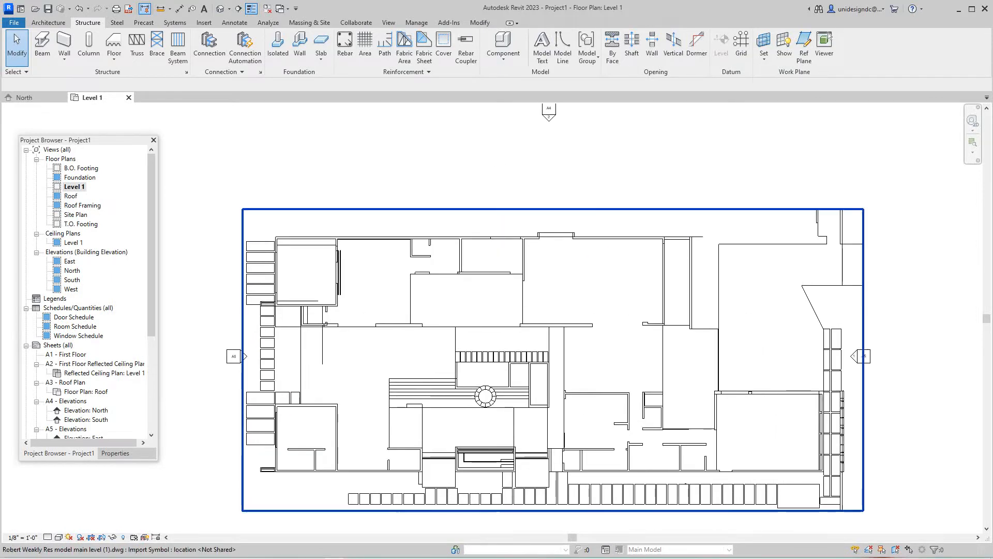
{"action": "scroll", "coordinate": [385, 328], "scroll_direction": "down", "scroll_amount": 1}
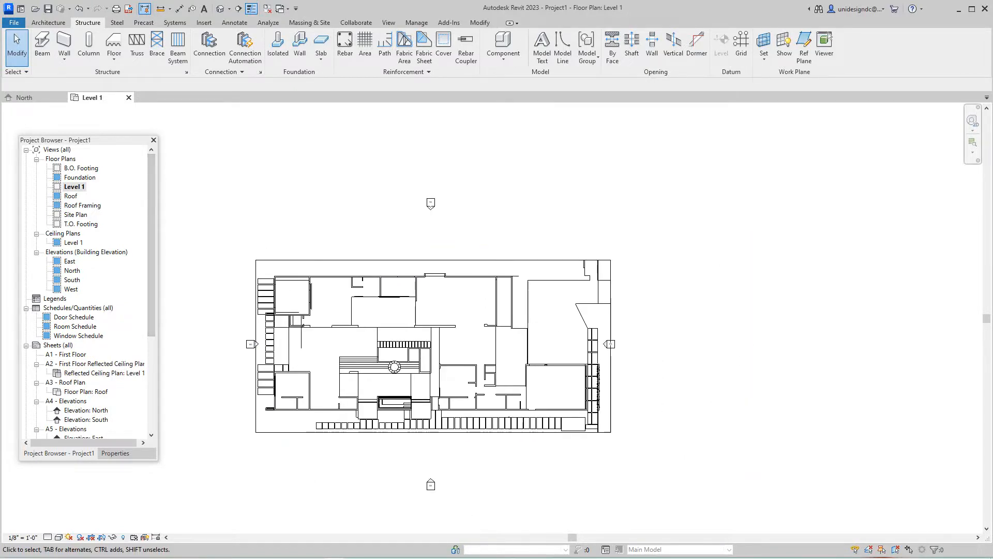
{"action": "scroll", "coordinate": [309, 400], "scroll_direction": "down", "scroll_amount": 2}
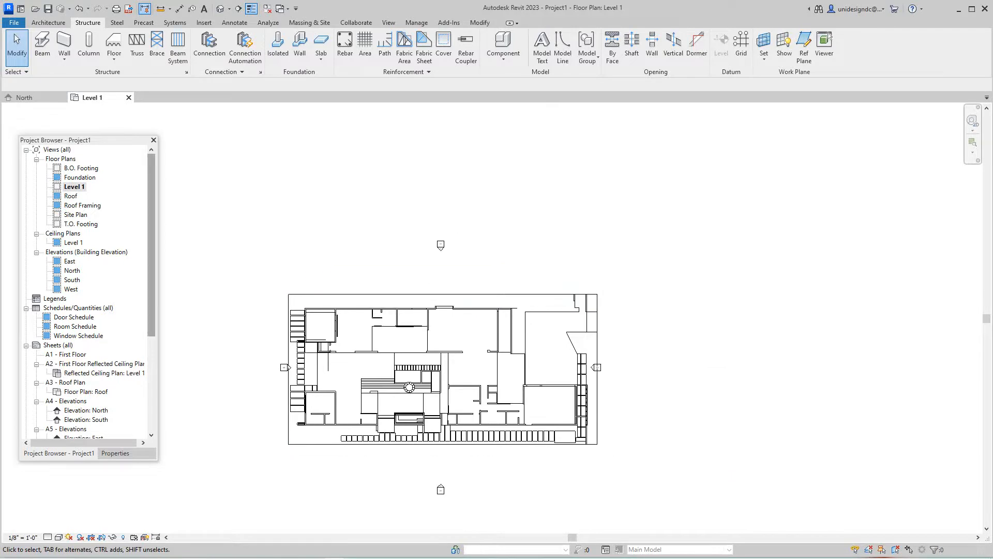
- Open the North elevation view showing the project's levels and cancel the reminder to save the project
{"action": "double_click", "coordinate": [72, 270]}
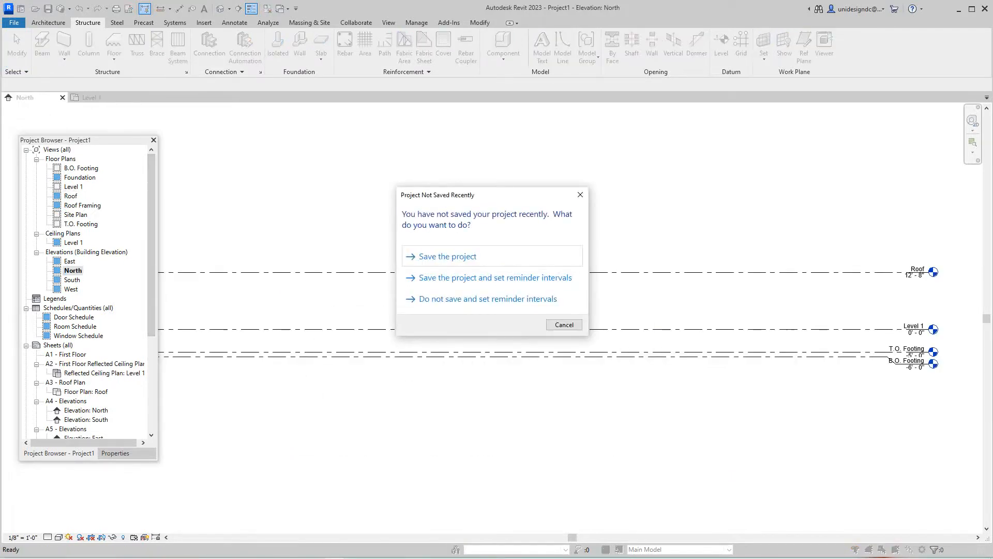
{"action": "left_click", "coordinate": [563, 324]}
{"action": "middle_click_drag", "start_coordinate": [563, 325], "coordinate": [435, 366]}
{"action": "scroll", "coordinate": [780, 388], "scroll_direction": "up", "scroll_amount": 2}
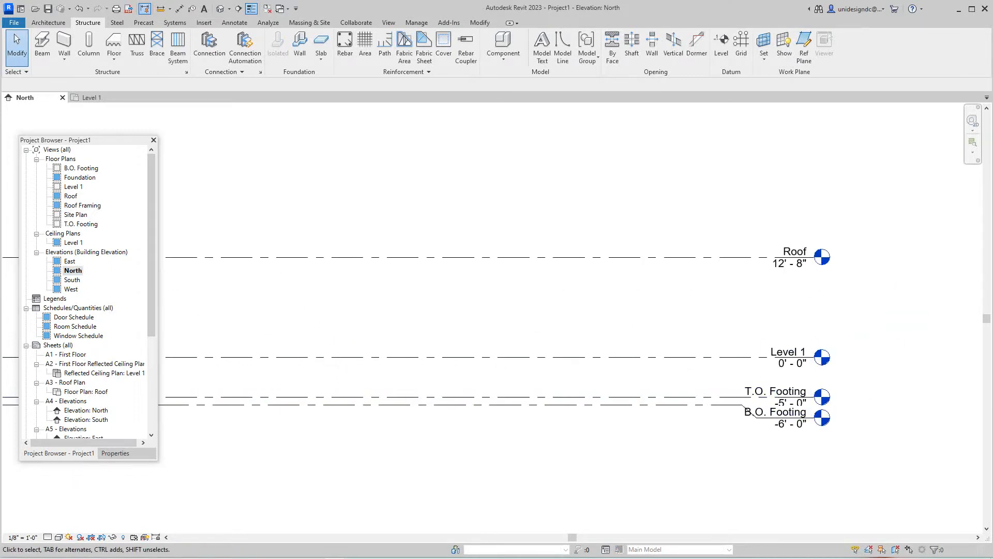
{"action": "scroll", "coordinate": [604, 357], "scroll_direction": "down", "scroll_amount": 2}
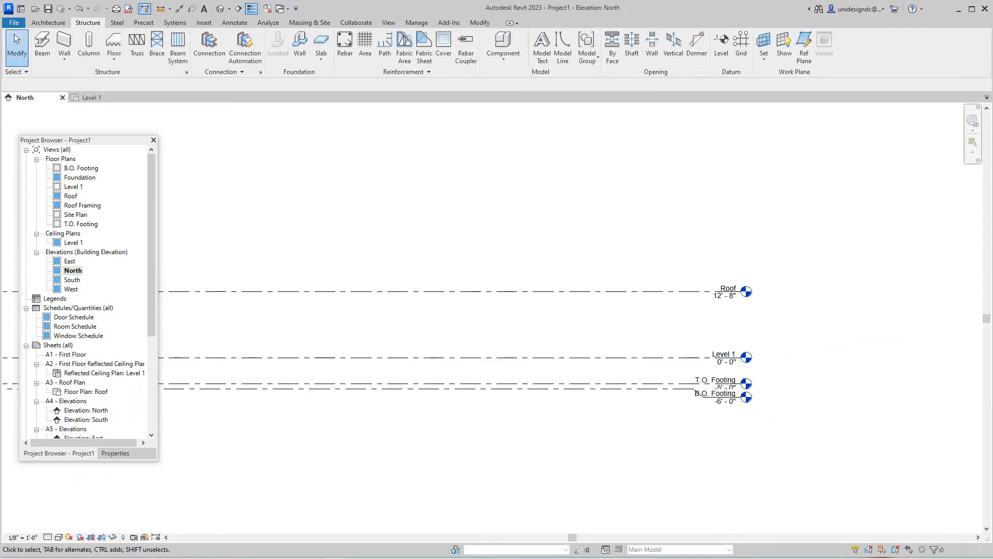
{"action": "middle_click", "coordinate": [603, 357]}
{"action": "middle_click", "coordinate": [603, 357]}
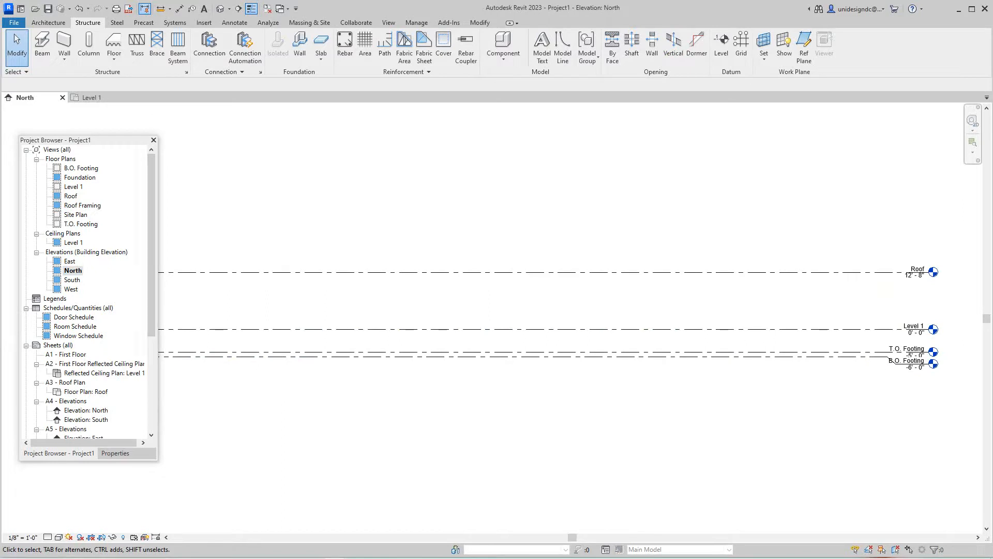
{"action": "middle_click_drag", "start_coordinate": [604, 357], "coordinate": [526, 364]}
{"action": "scroll", "coordinate": [856, 360], "scroll_direction": "up", "scroll_amount": 2}
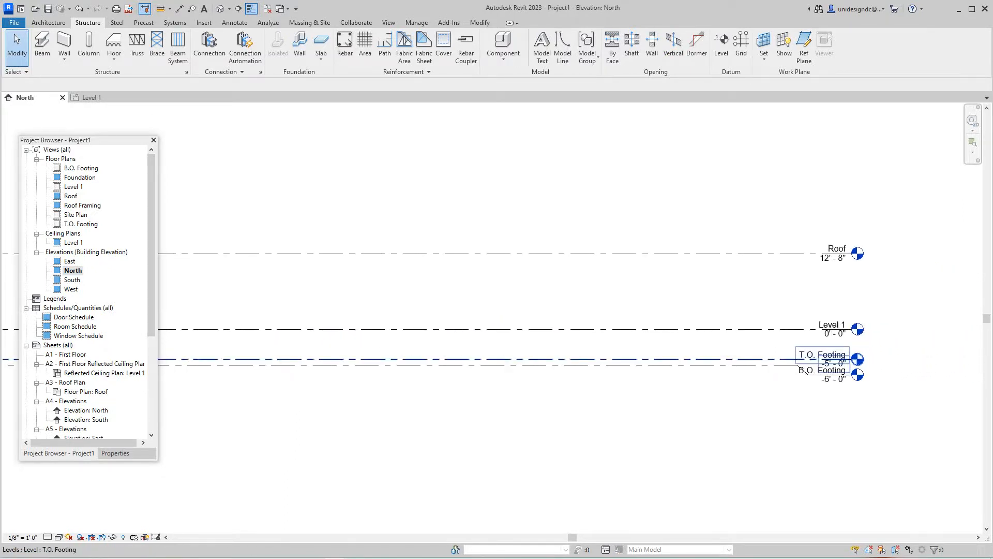
{"action": "scroll", "coordinate": [856, 361], "scroll_direction": "down", "scroll_amount": 1}
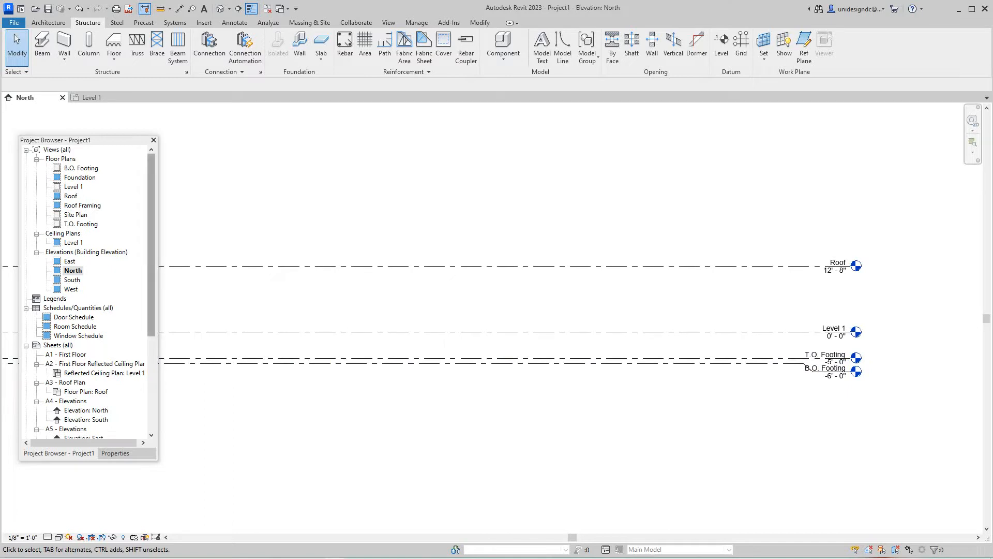
- Review the project's schedule and sheet lists, and examine the Roof, Level 1 and footing level markers in the North elevation
{"action": "left_click_drag", "start_coordinate": [151, 285], "coordinate": [151, 314]}
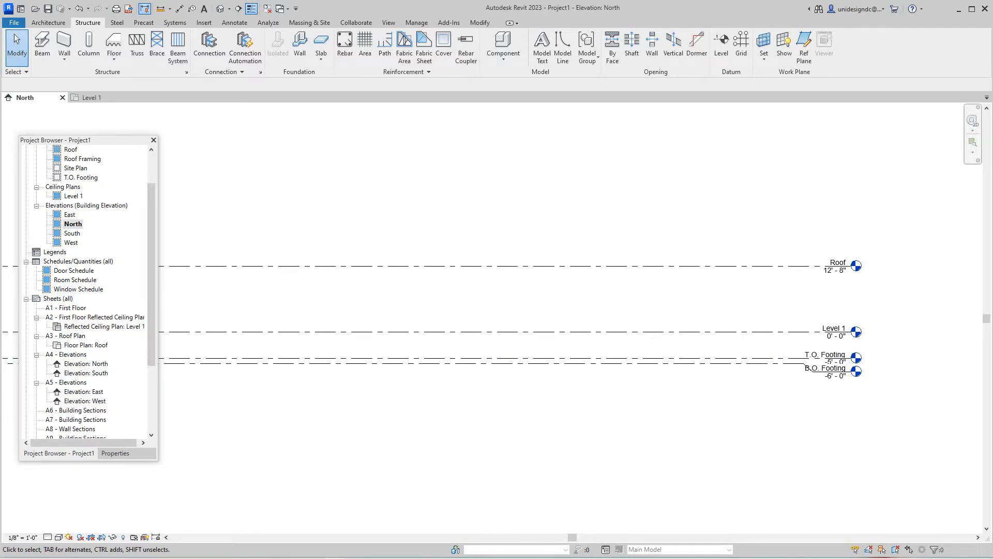
{"action": "scroll", "coordinate": [151, 321], "scroll_direction": "down", "scroll_amount": 2}
{"action": "scroll", "coordinate": [159, 321], "scroll_direction": "down", "scroll_amount": 3}
{"action": "scroll", "coordinate": [152, 323], "scroll_direction": "down", "scroll_amount": 1}
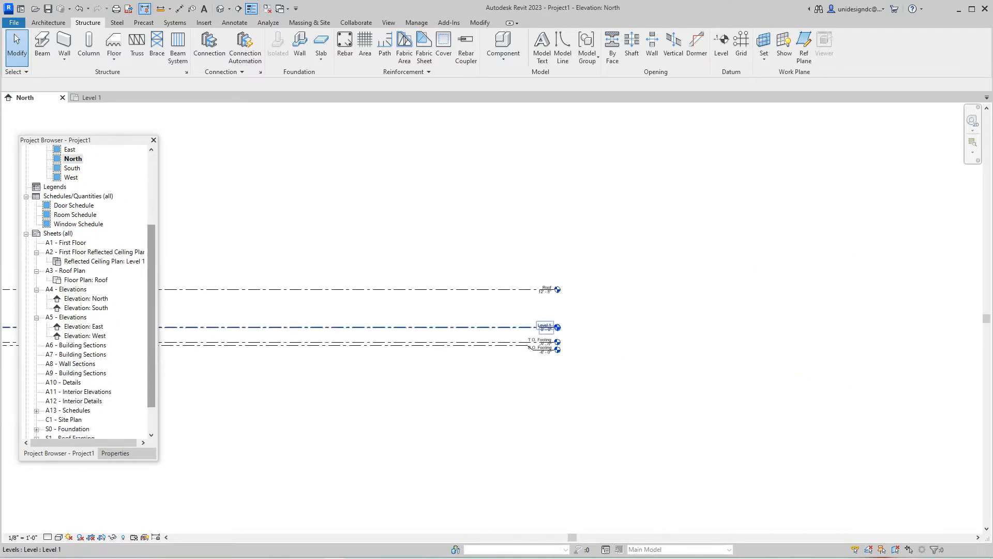
{"action": "scroll", "coordinate": [152, 321], "scroll_direction": "down", "scroll_amount": 1}
{"action": "scroll", "coordinate": [445, 316], "scroll_direction": "up", "scroll_amount": 4}
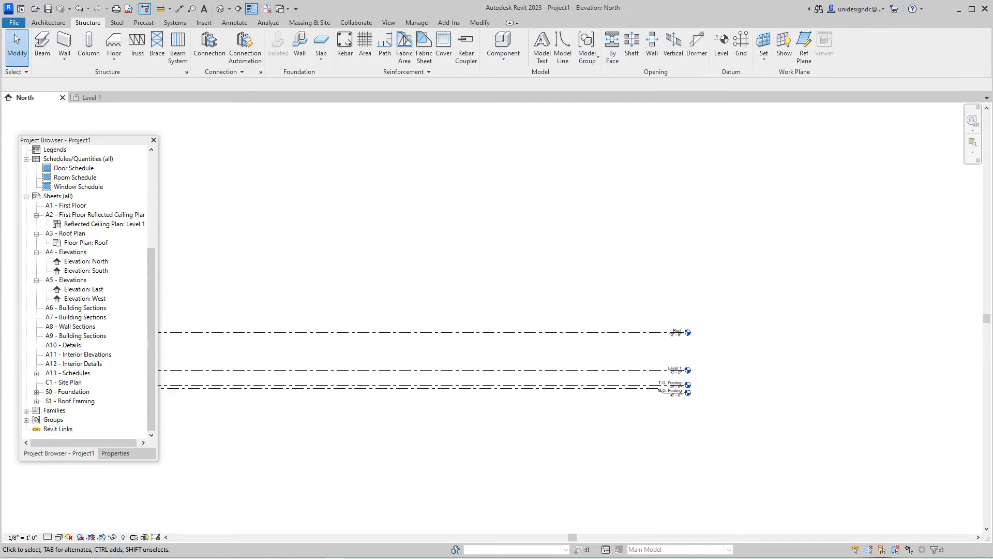
{"action": "scroll", "coordinate": [603, 331], "scroll_direction": "up", "scroll_amount": 3}
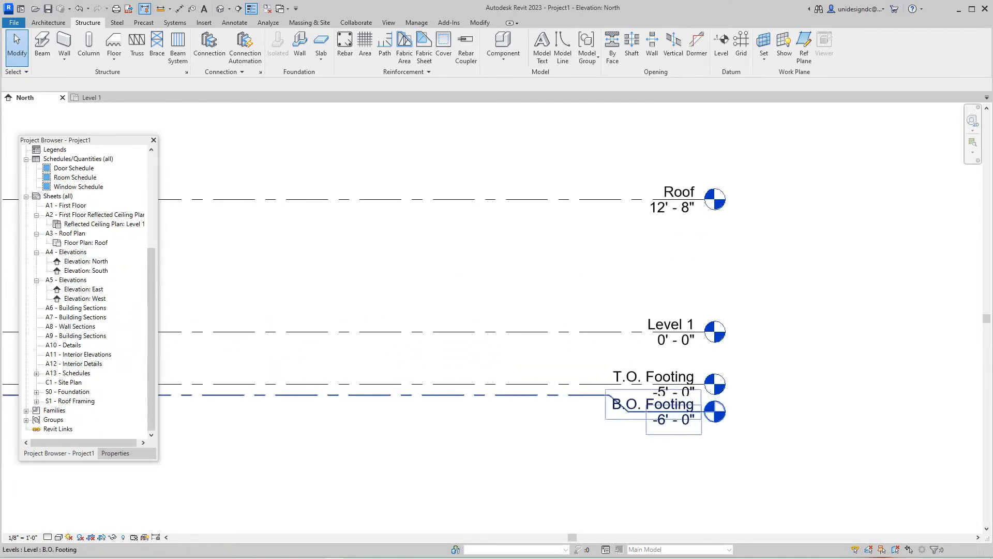
{"action": "middle_click_drag", "start_coordinate": [627, 418], "coordinate": [766, 428]}
{"action": "scroll", "coordinate": [590, 358], "scroll_direction": "down", "scroll_amount": 3}
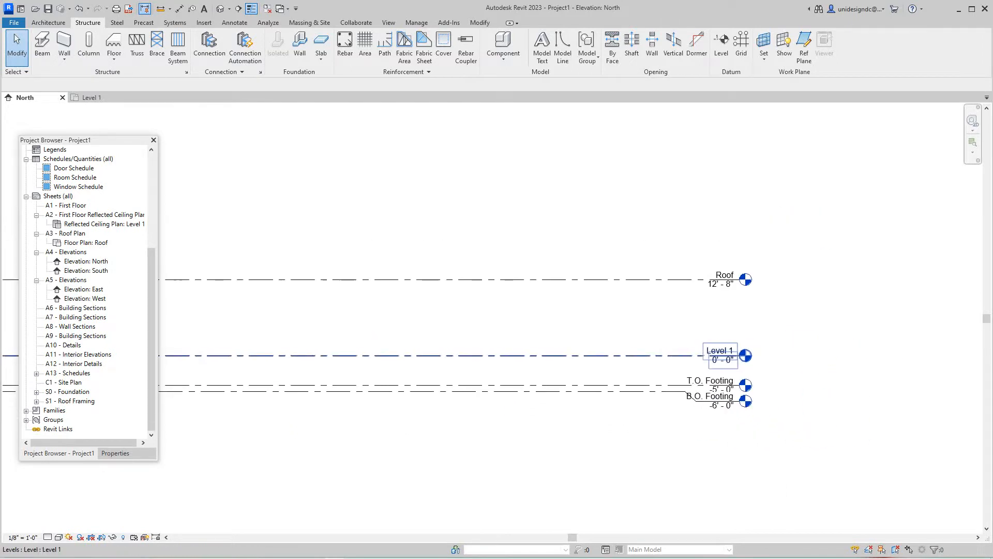
{"action": "scroll", "coordinate": [673, 368], "scroll_direction": "up", "scroll_amount": 3}
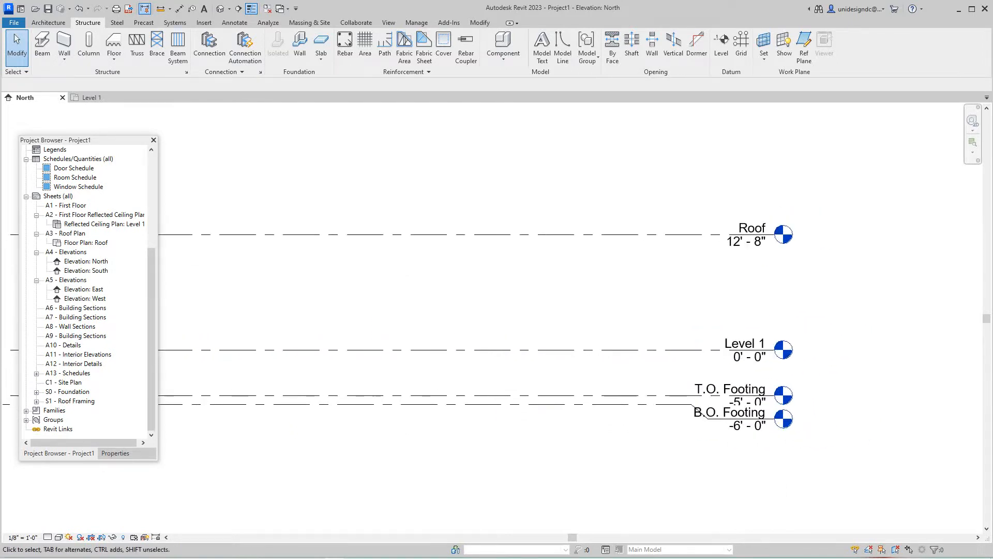
{"action": "left_click", "coordinate": [704, 419]}
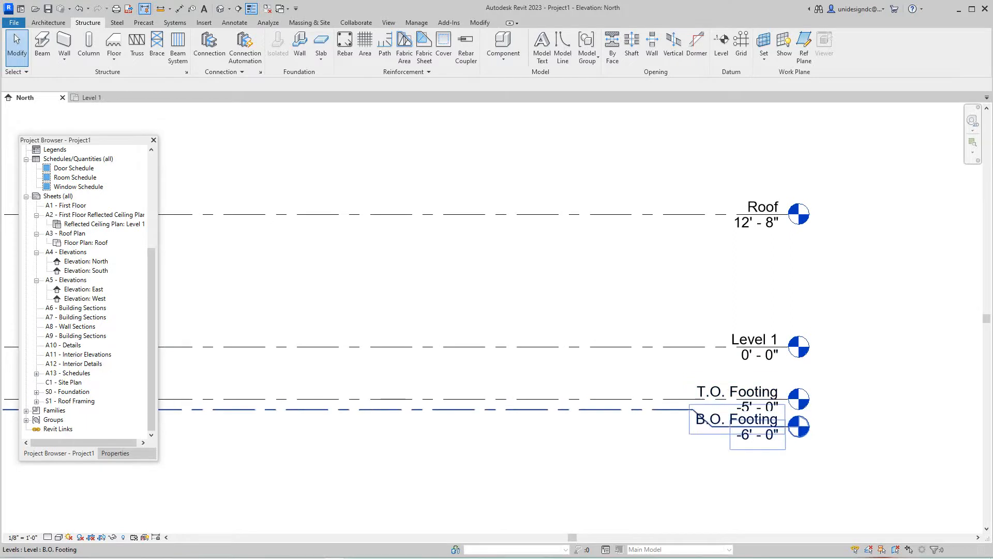
{"action": "scroll", "coordinate": [827, 444], "scroll_direction": "up", "scroll_amount": 1}
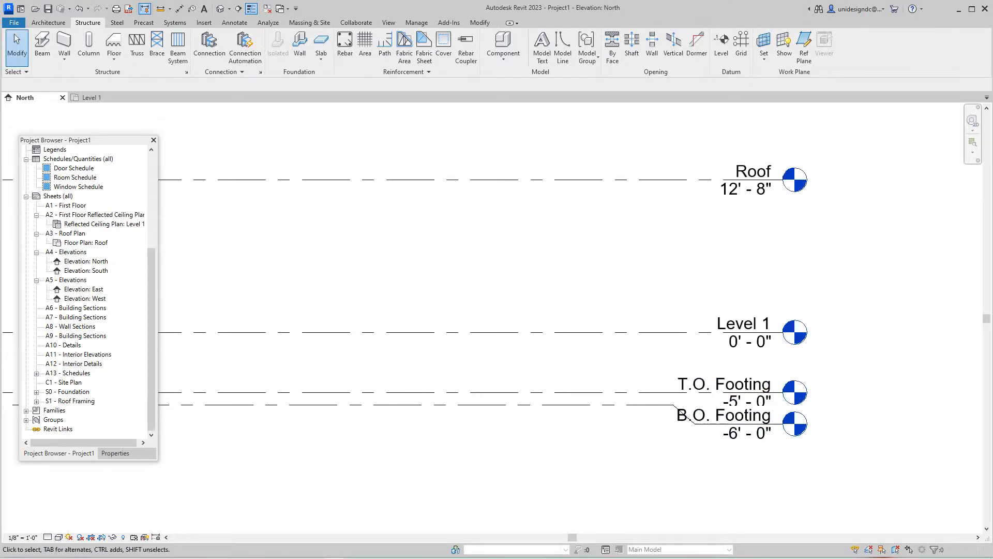
{"action": "scroll", "coordinate": [817, 299], "scroll_direction": "up", "scroll_amount": 2}
{"action": "scroll", "coordinate": [788, 429], "scroll_direction": "up", "scroll_amount": 2}
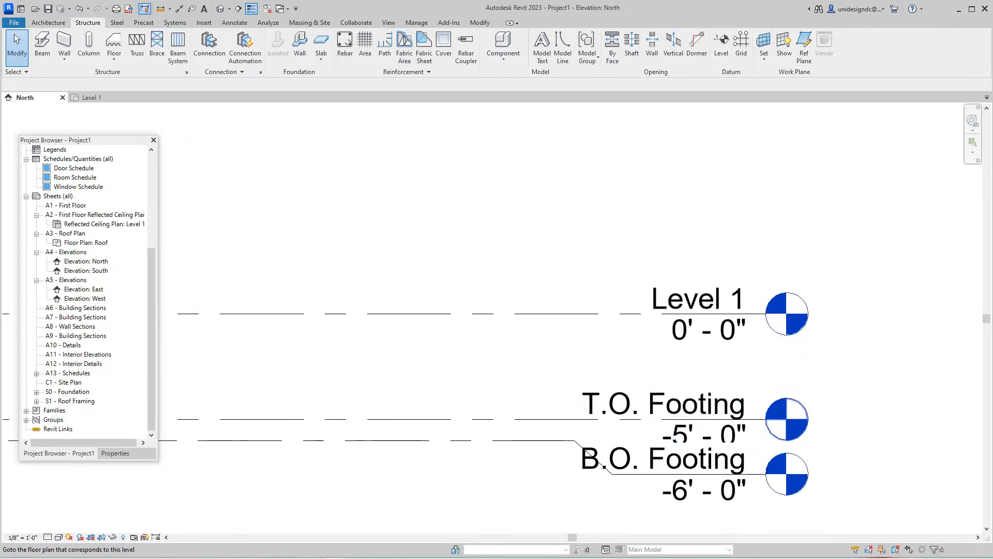
{"action": "scroll", "coordinate": [706, 424], "scroll_direction": "down", "scroll_amount": 4}
{"action": "middle_click_drag", "start_coordinate": [706, 424], "coordinate": [712, 440]}
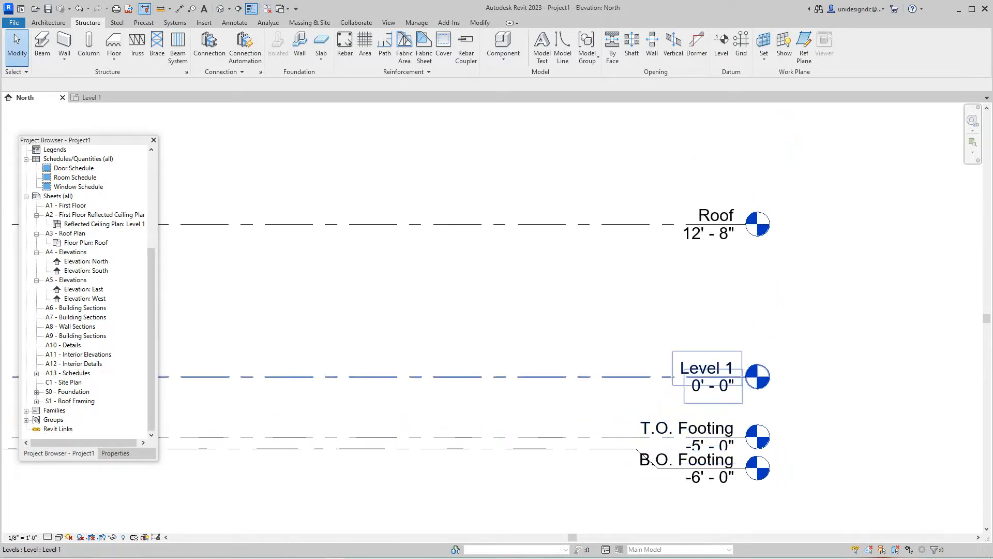
{"action": "left_click", "coordinate": [696, 386]}
{"action": "scroll", "coordinate": [696, 390], "scroll_direction": "up", "scroll_amount": 1}
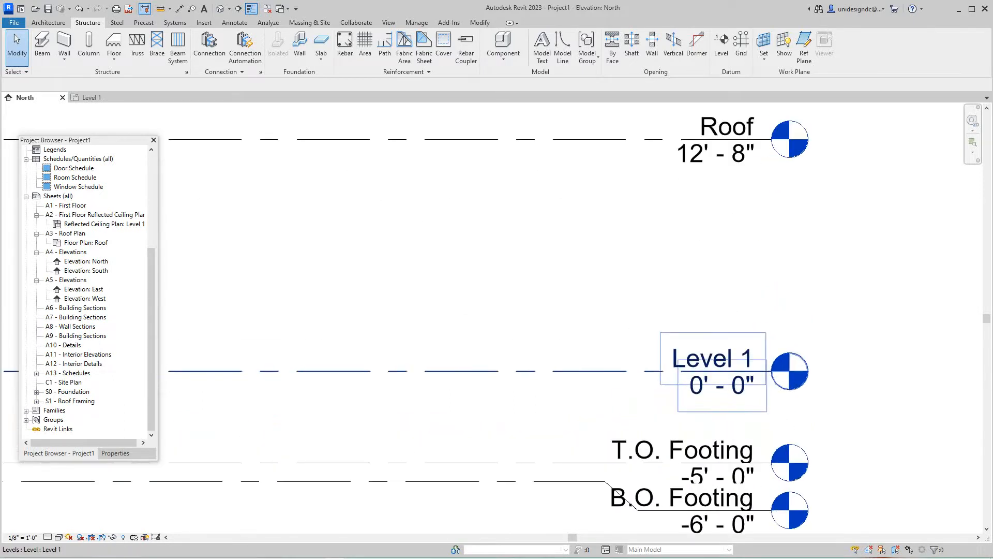
{"action": "scroll", "coordinate": [699, 384], "scroll_direction": "up", "scroll_amount": 5}
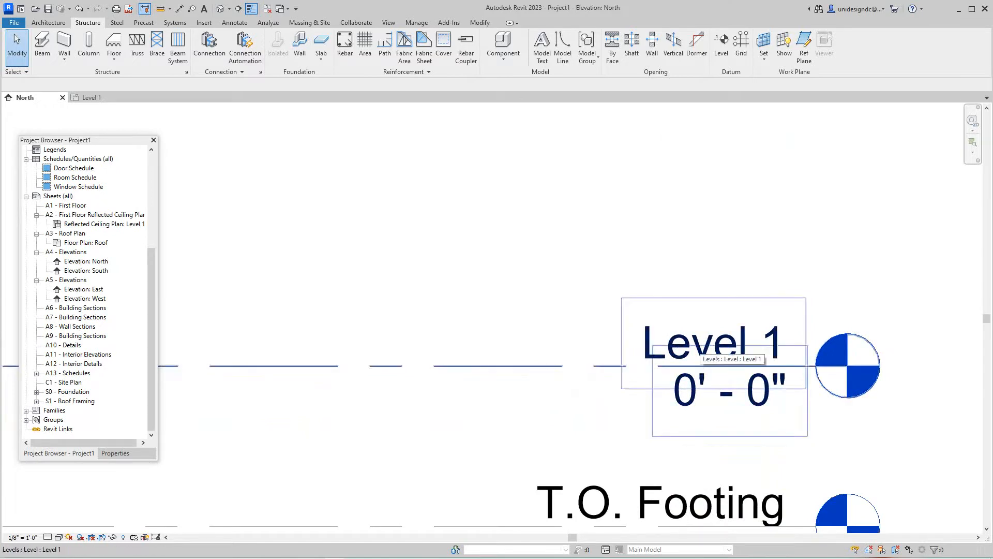
{"action": "double_click", "coordinate": [701, 344]}
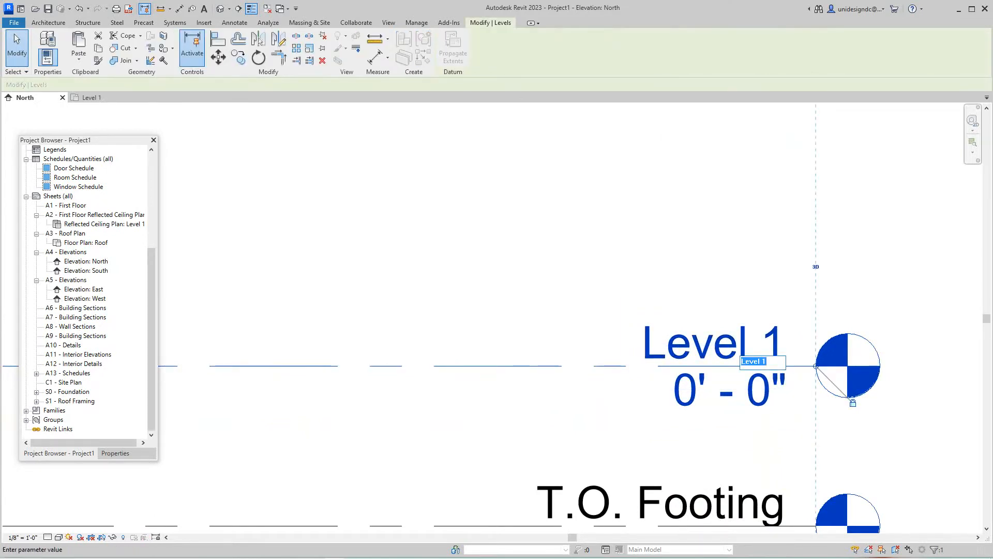
{"action": "left_click", "coordinate": [766, 361]}
{"action": "right_click", "coordinate": [766, 361]}
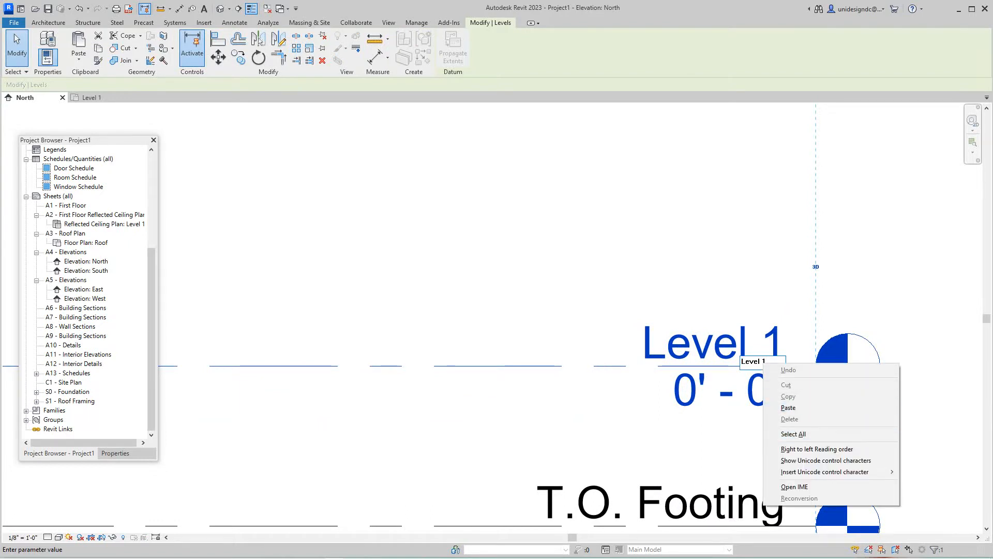
{"action": "key", "text": "Escape"}
{"action": "left_click", "coordinate": [762, 357]}
{"action": "key", "text": "Escape"}
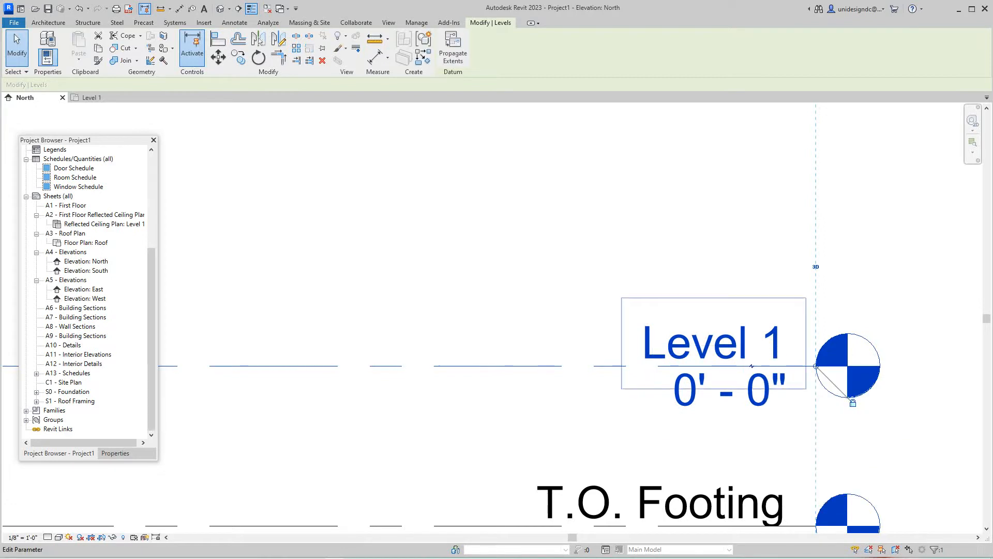
- Rename Level 1 as Level 1 TOF and rename its corresponding views to match
{"action": "left_click", "coordinate": [762, 357]}
{"action": "left_click", "coordinate": [766, 361]}
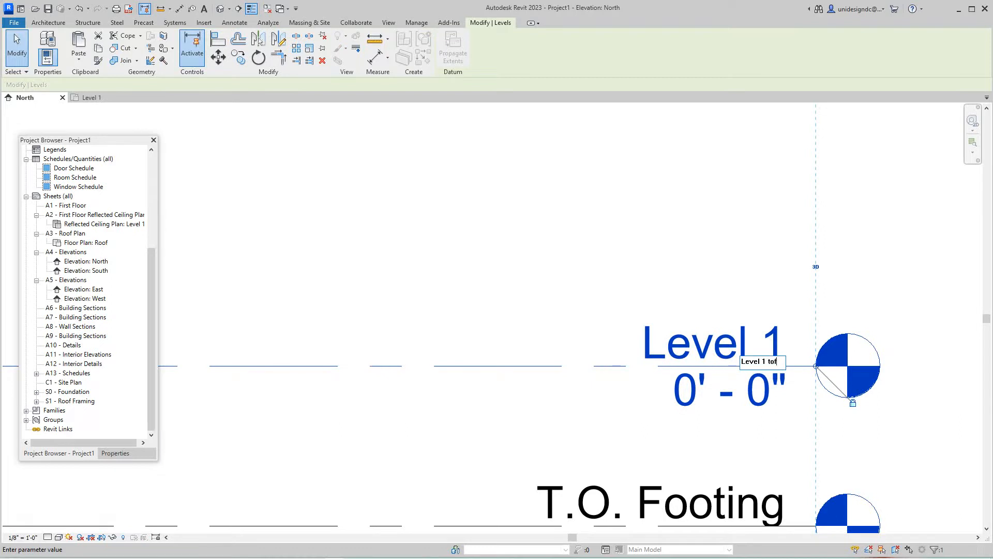
{"action": "key", "text": "BackSpace"}
{"action": "key", "text": "BackSpace"}
{"action": "key", "text": "BackSpace"}
{"action": "key", "text": "Return"}
{"action": "left_click", "coordinate": [534, 285]}
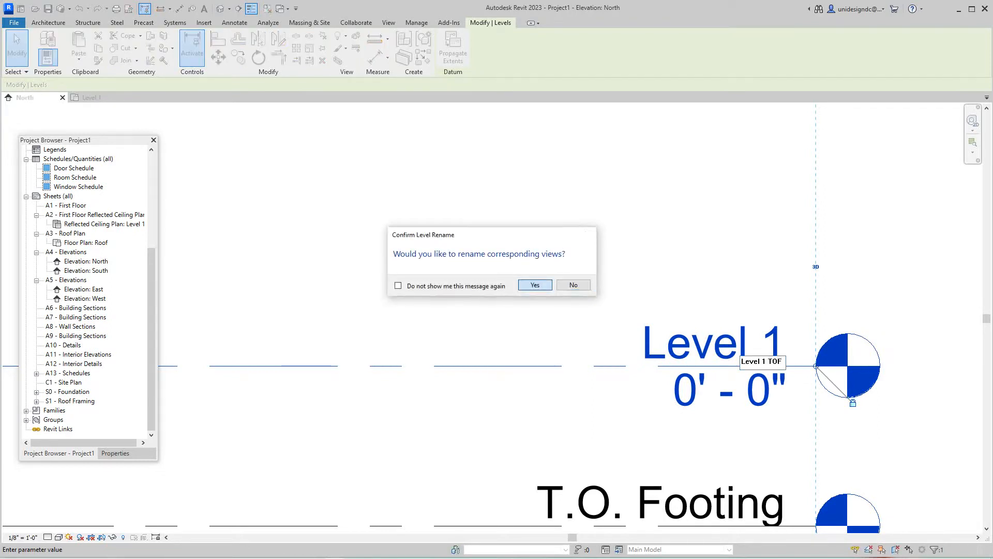
- Rename the Roof level as LEVEL 2 FF in the North elevation and rename its corresponding views to match
{"action": "scroll", "coordinate": [753, 362], "scroll_direction": "down", "scroll_amount": 2}
{"action": "middle_click_drag", "start_coordinate": [753, 362], "coordinate": [740, 440]}
{"action": "scroll", "coordinate": [586, 362], "scroll_direction": "down", "scroll_amount": 2}
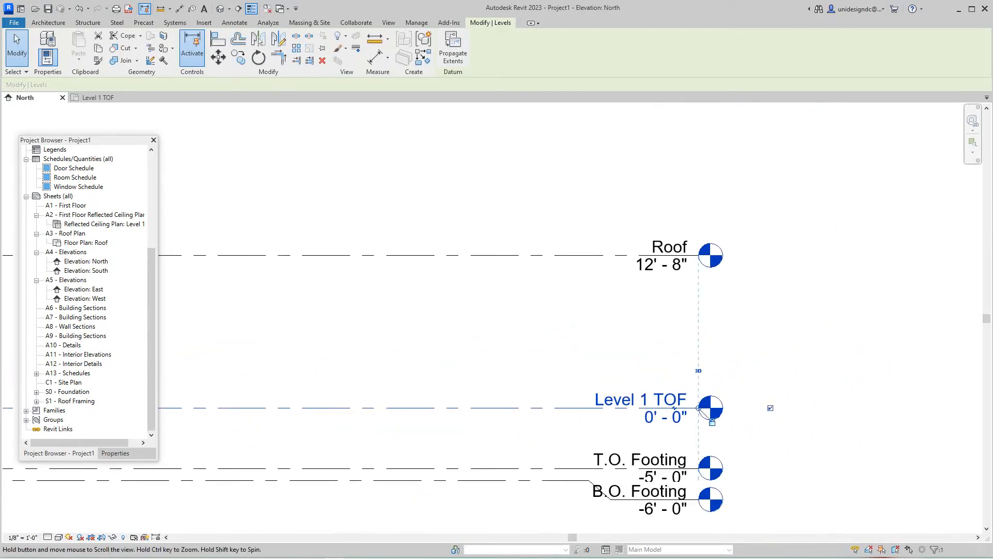
{"action": "middle_click_drag", "start_coordinate": [585, 362], "coordinate": [592, 382]}
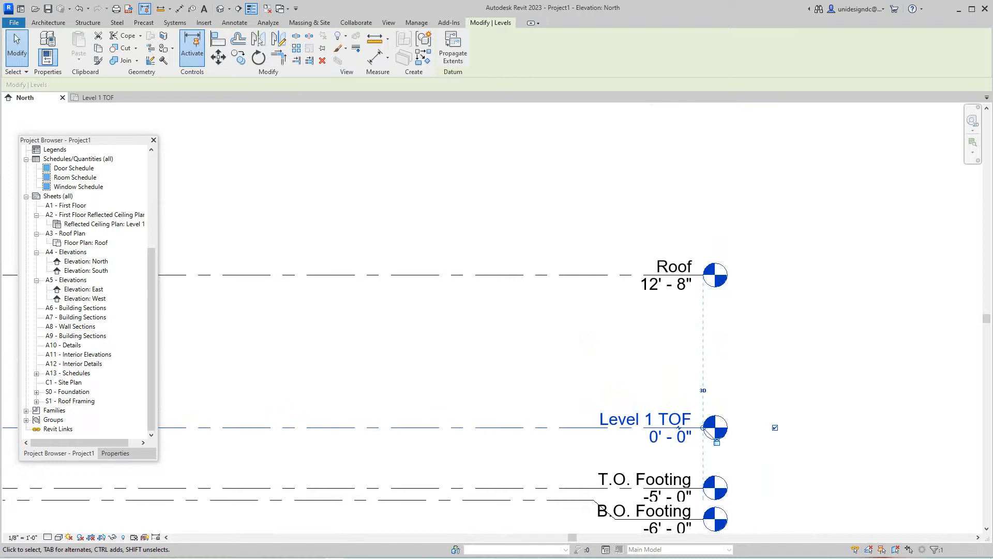
{"action": "scroll", "coordinate": [672, 310], "scroll_direction": "down", "scroll_amount": 3}
{"action": "scroll", "coordinate": [674, 305], "scroll_direction": "up", "scroll_amount": 1}
{"action": "middle_click_drag", "start_coordinate": [676, 298], "coordinate": [694, 331]}
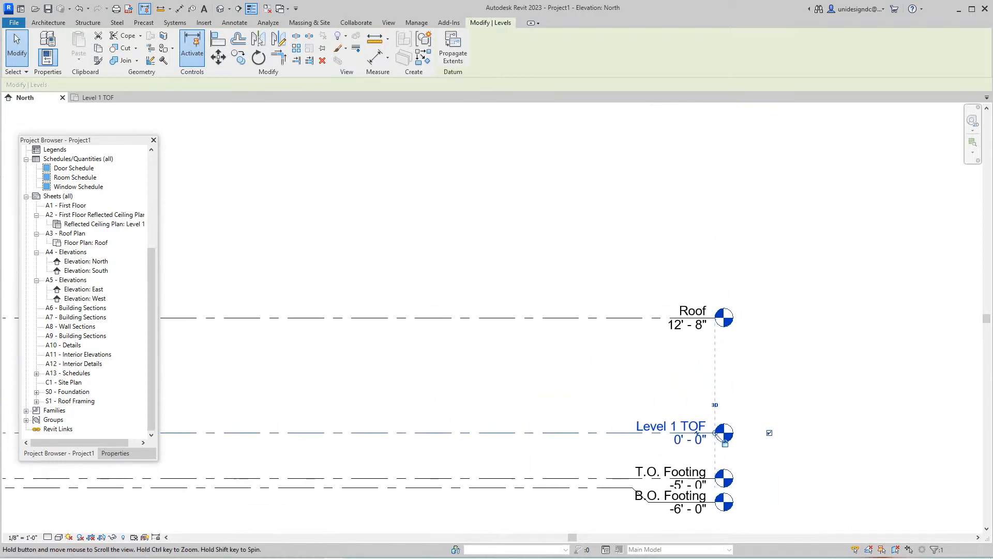
{"action": "scroll", "coordinate": [694, 330], "scroll_direction": "up", "scroll_amount": 3}
{"action": "left_click", "coordinate": [688, 303]}
{"action": "left_click", "coordinate": [683, 305]}
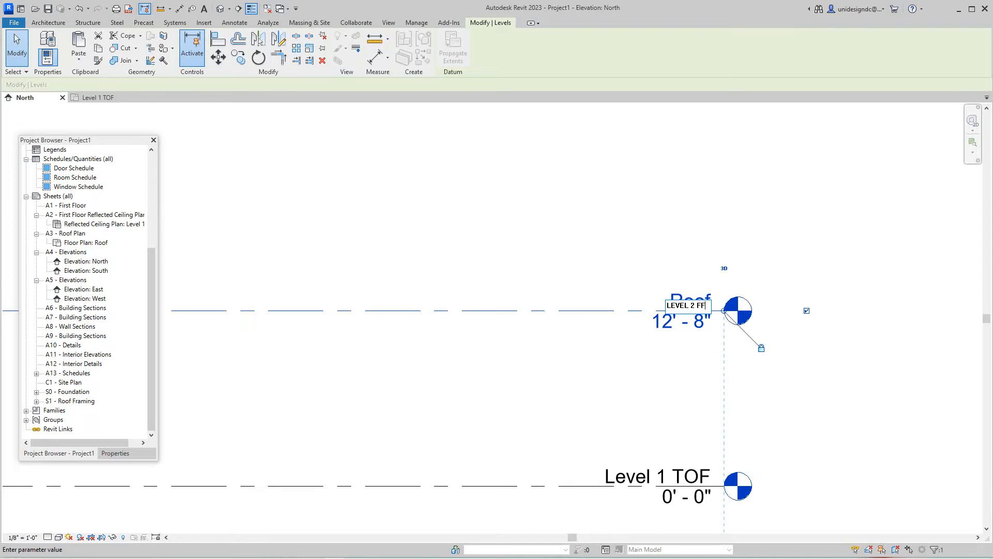
{"action": "key", "text": "Return"}
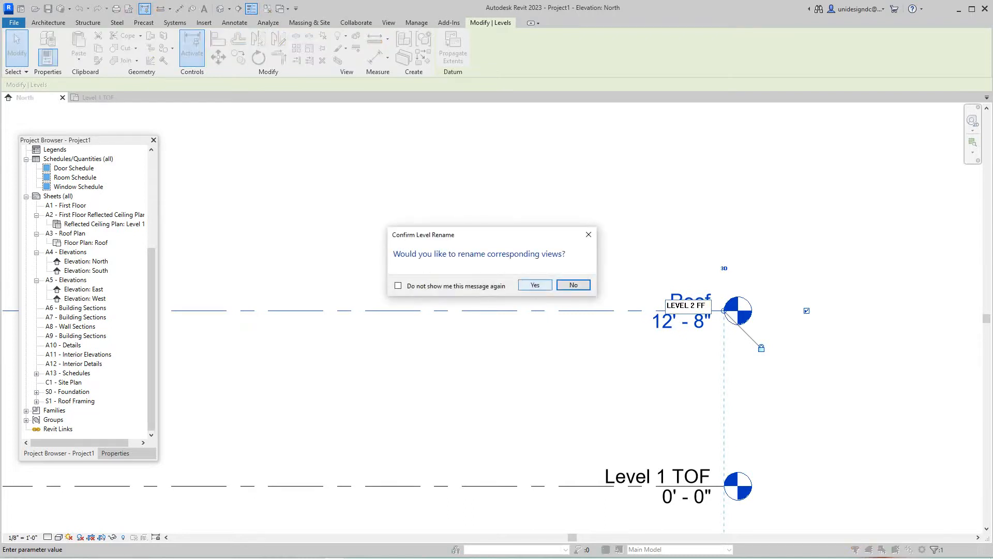
{"action": "left_click", "coordinate": [534, 284]}
- Rename the Level 1 TOF level as Level 1 FF and rename its corresponding views to match
{"action": "scroll", "coordinate": [688, 485], "scroll_direction": "up", "scroll_amount": 1}
{"action": "left_click", "coordinate": [689, 494]}
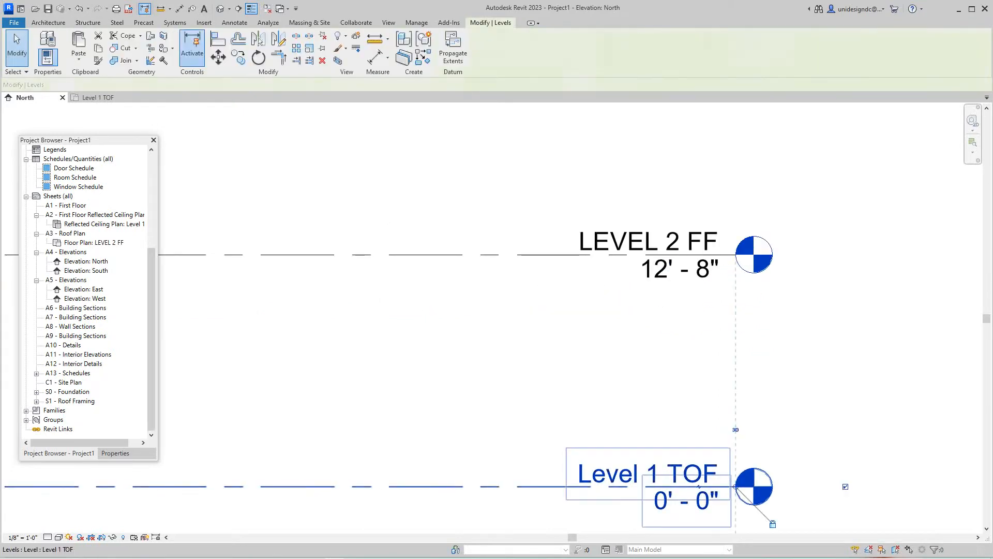
{"action": "left_click", "coordinate": [696, 494]}
{"action": "key", "text": "Escape"}
{"action": "left_click", "coordinate": [695, 479]}
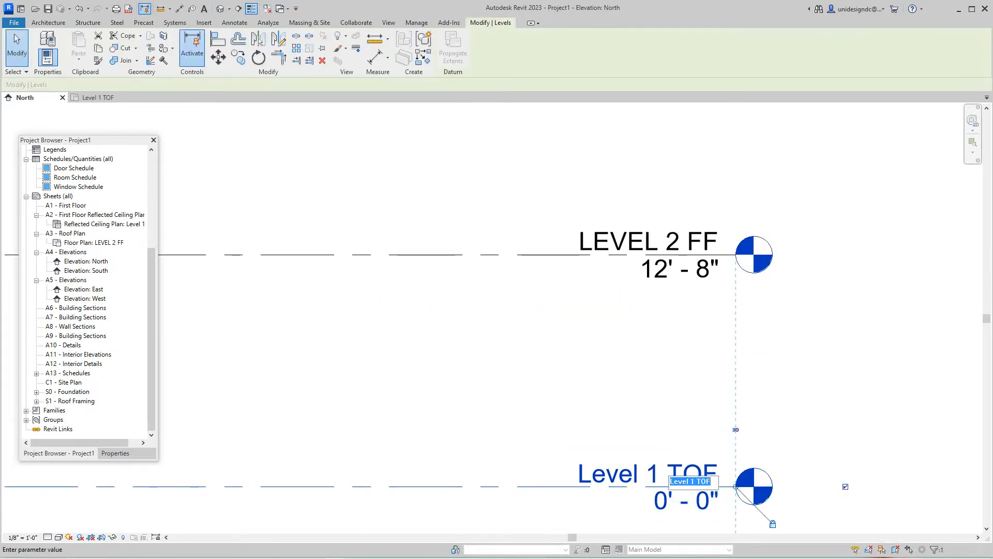
{"action": "key", "text": "Escape"}
{"action": "key", "text": "Escape"}
{"action": "left_click", "coordinate": [693, 485]}
{"action": "left_click", "coordinate": [694, 479]}
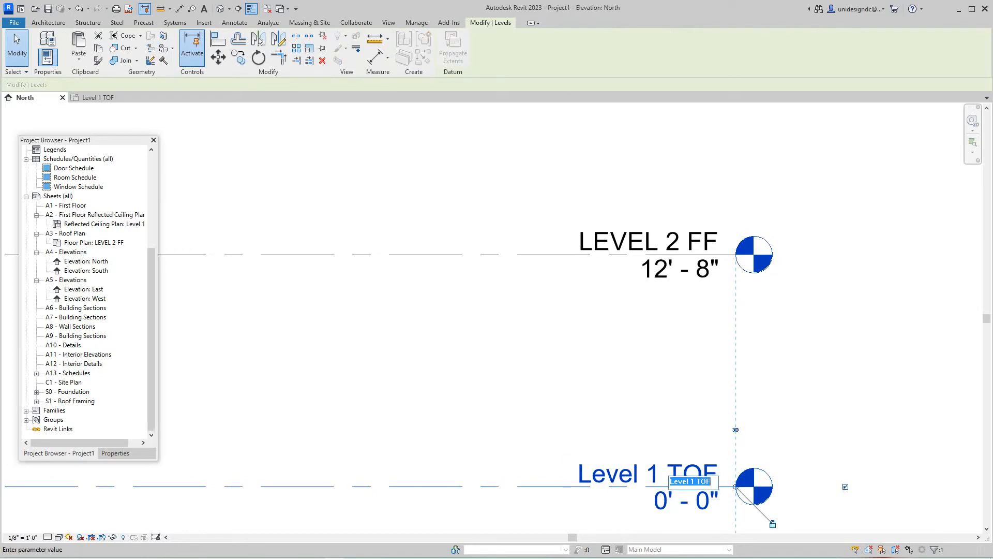
{"action": "left_click", "coordinate": [697, 481]}
{"action": "key", "text": "Return"}
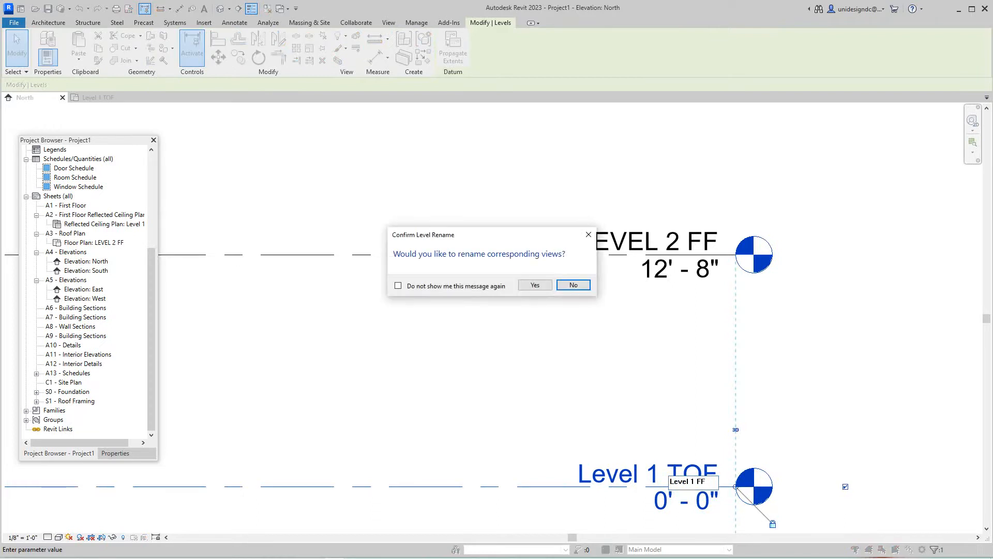
{"action": "left_click", "coordinate": [535, 285]}
- Clear the level selection and review the arrangement of the floor and footing levels in the North elevation
{"action": "scroll", "coordinate": [567, 350], "scroll_direction": "down", "scroll_amount": 5}
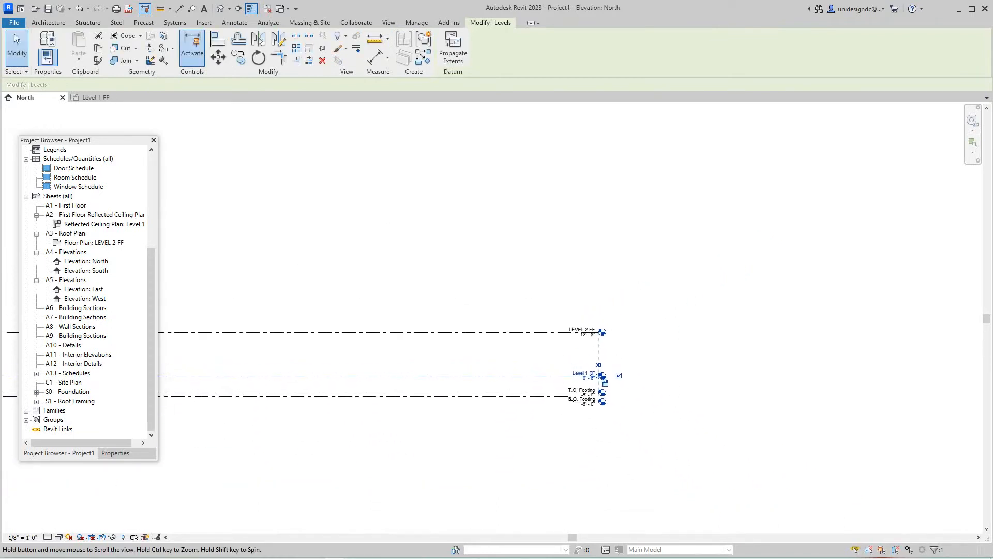
{"action": "middle_click_drag", "start_coordinate": [562, 332], "coordinate": [683, 370]}
{"action": "scroll", "coordinate": [596, 328], "scroll_direction": "up", "scroll_amount": 2}
{"action": "scroll", "coordinate": [682, 370], "scroll_direction": "down", "scroll_amount": 2}
{"action": "key", "text": "Escape"}
{"action": "scroll", "coordinate": [491, 345], "scroll_direction": "down", "scroll_amount": 4}
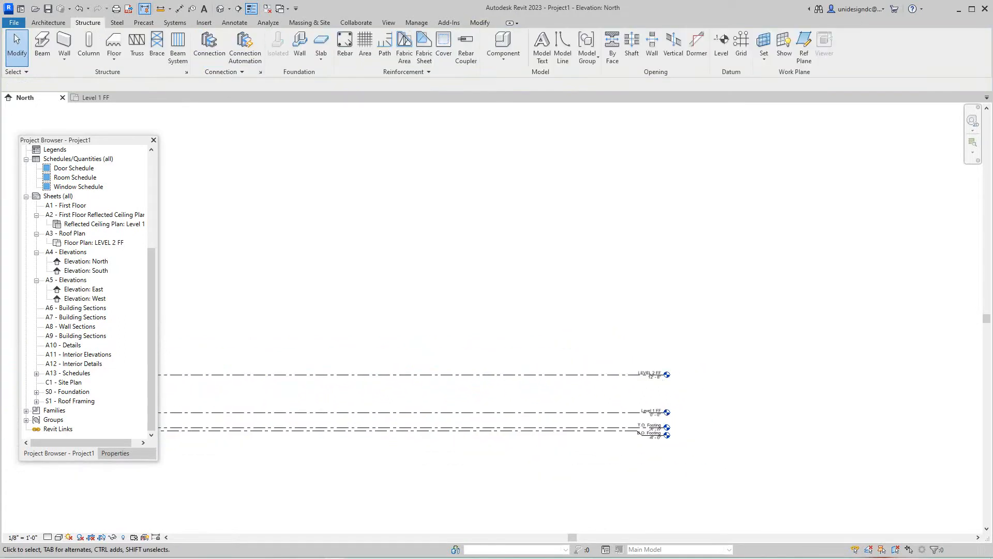
{"action": "middle_click_drag", "start_coordinate": [489, 343], "coordinate": [501, 351]}
{"action": "scroll", "coordinate": [501, 351], "scroll_direction": "up", "scroll_amount": 3}
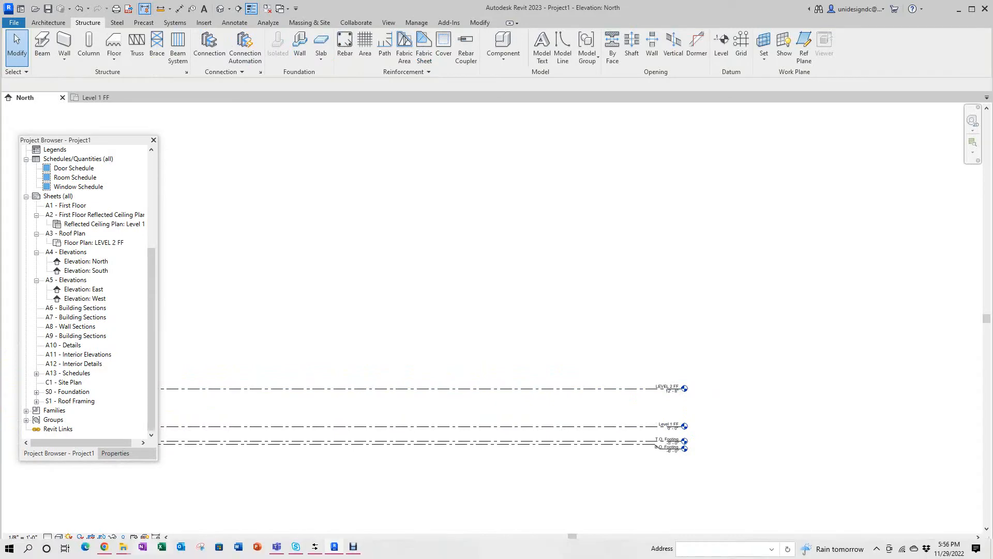
- Switch to the house model in Autodesk Viewer and cut it with a Y-plane section
{"action": "mouse_move", "coordinate": [104, 547]}
{"action": "left_click", "coordinate": [105, 496]}
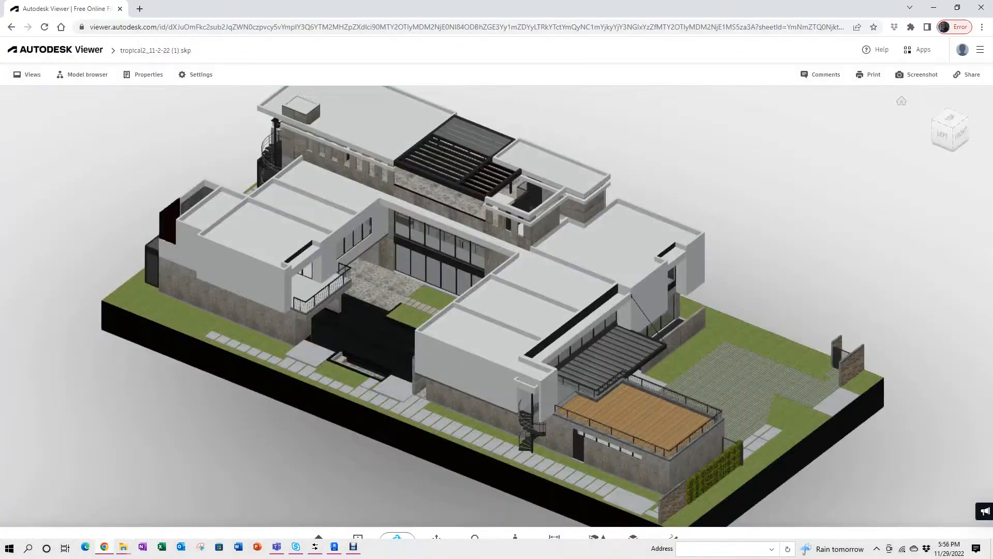
{"action": "left_click", "coordinate": [960, 134]}
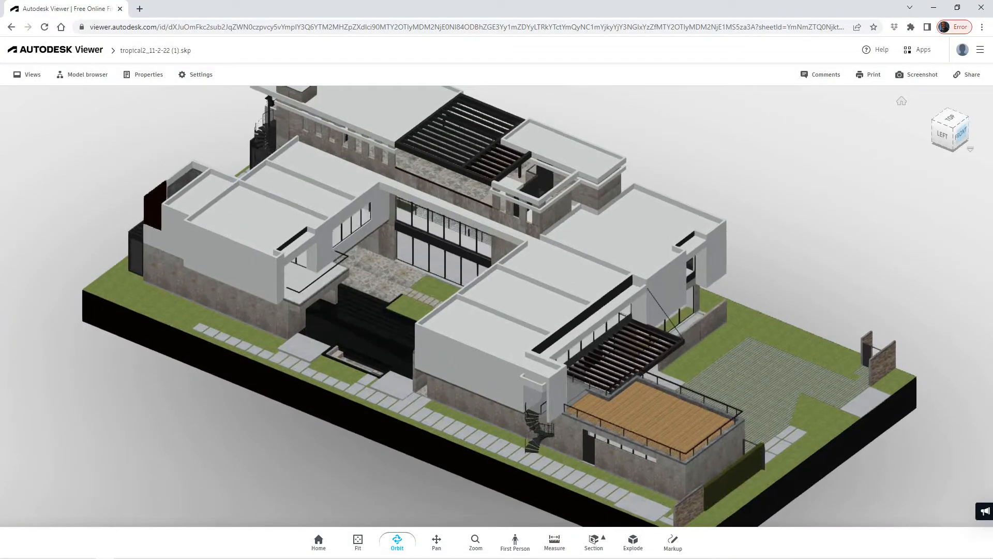
{"action": "mouse_move", "coordinate": [960, 133]}
{"action": "left_mouse_down"}
{"action": "mouse_move", "coordinate": [934, 125]}
{"action": "mouse_move", "coordinate": [957, 134]}
{"action": "left_mouse_up"}
{"action": "scroll", "coordinate": [723, 242], "scroll_direction": "up", "scroll_amount": 1}
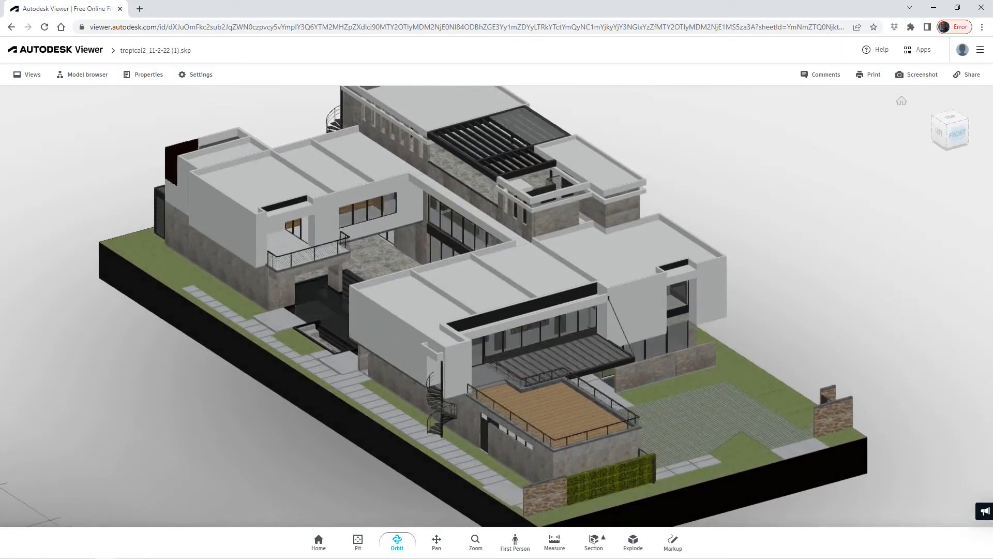
{"action": "left_click", "coordinate": [594, 541]}
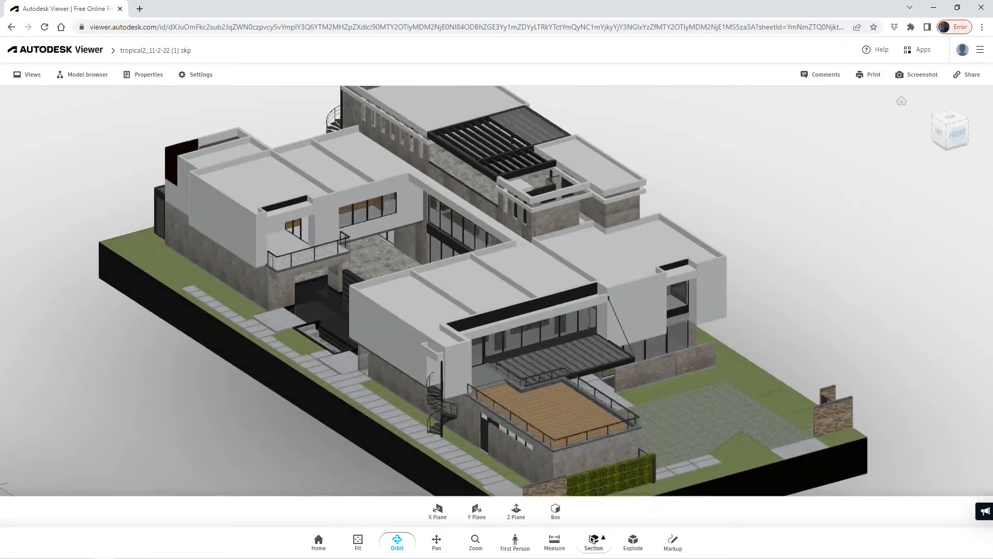
{"action": "left_click", "coordinate": [476, 510]}
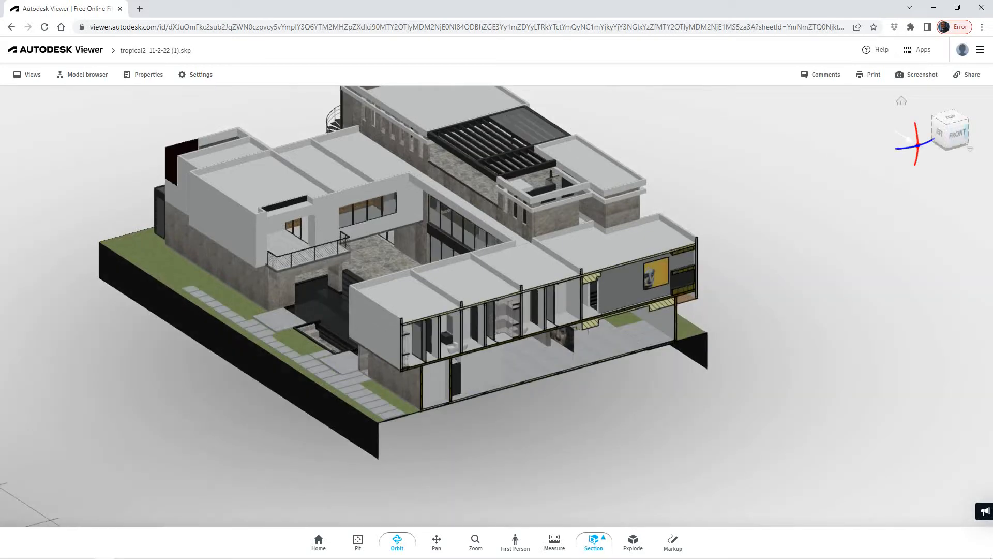
- Examine the sectioned house from the front, focusing on the floor and roof slabs of the upper storey
{"action": "left_click", "coordinate": [957, 133]}
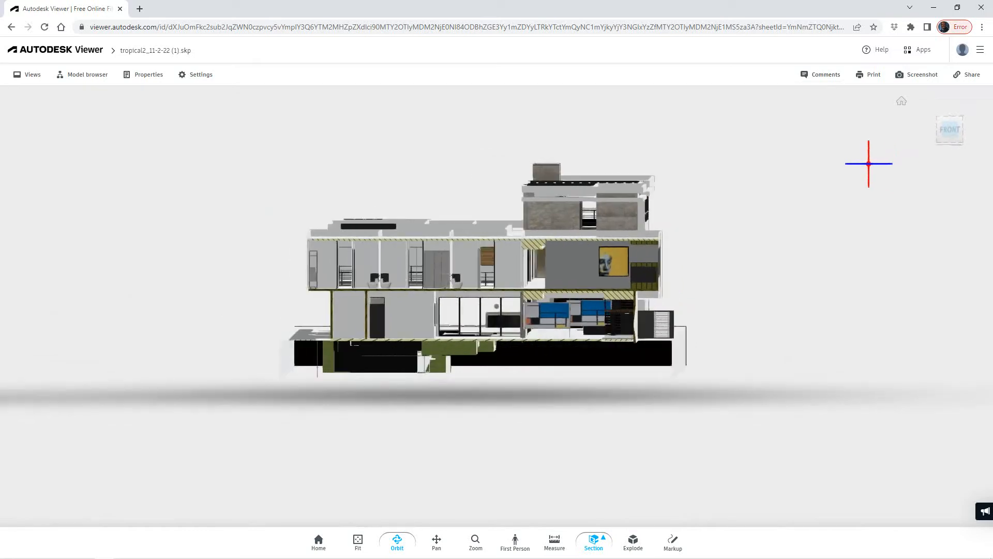
{"action": "scroll", "coordinate": [398, 288], "scroll_direction": "down", "scroll_amount": 1}
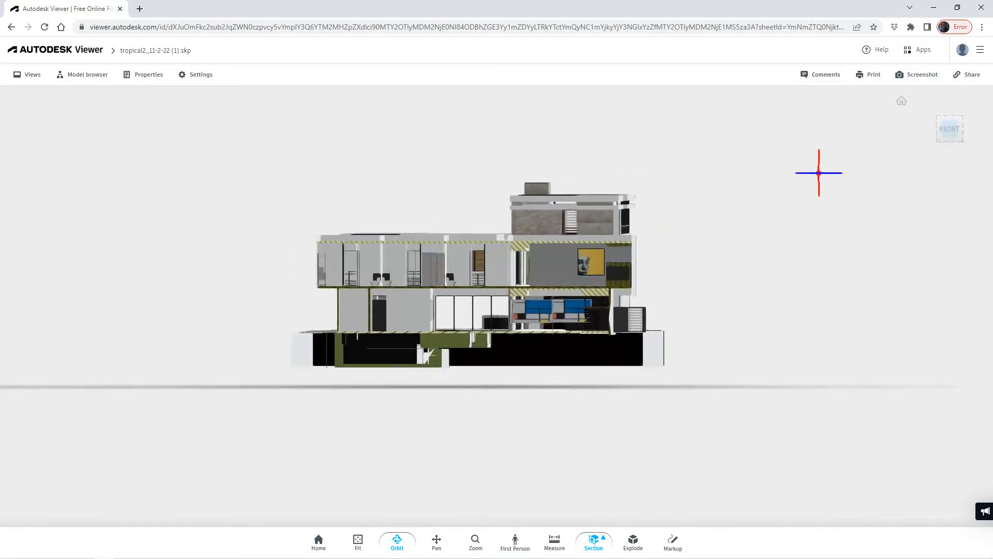
{"action": "scroll", "coordinate": [399, 287], "scroll_direction": "up", "scroll_amount": 1}
{"action": "middle_click_drag", "start_coordinate": [399, 287], "coordinate": [444, 336]}
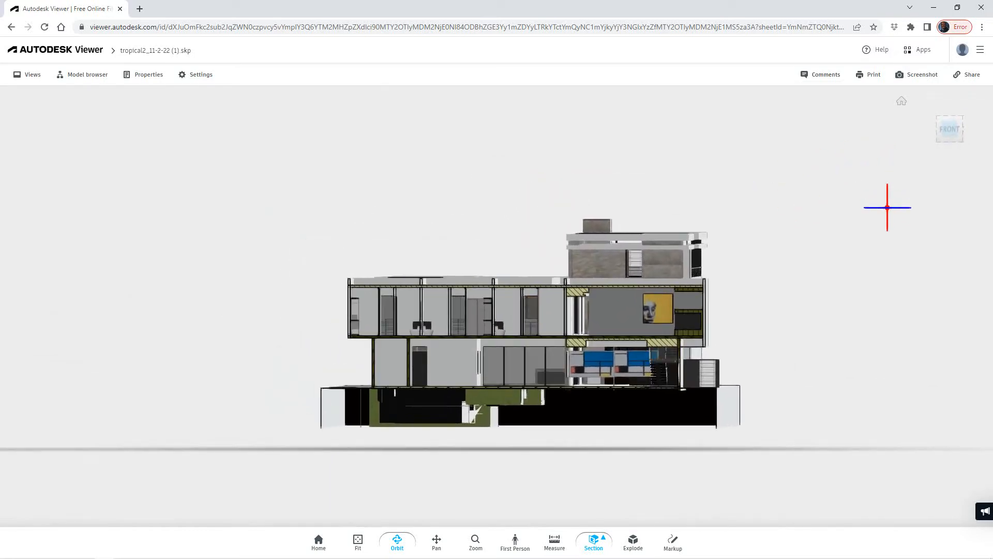
{"action": "scroll", "coordinate": [632, 393], "scroll_direction": "down", "scroll_amount": 1}
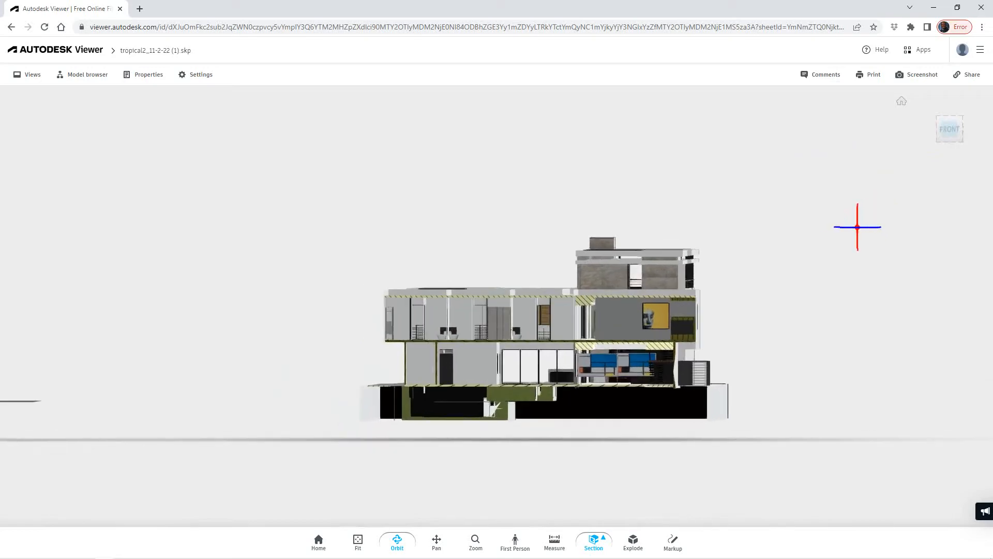
{"action": "scroll", "coordinate": [631, 336], "scroll_direction": "up", "scroll_amount": 1}
{"action": "scroll", "coordinate": [637, 339], "scroll_direction": "up", "scroll_amount": 6}
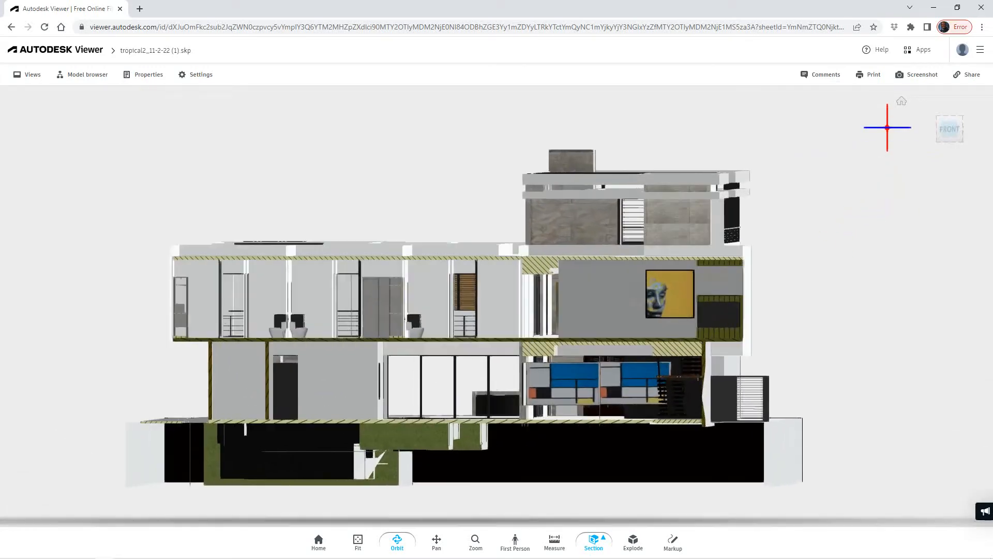
{"action": "scroll", "coordinate": [646, 318], "scroll_direction": "up", "scroll_amount": 3}
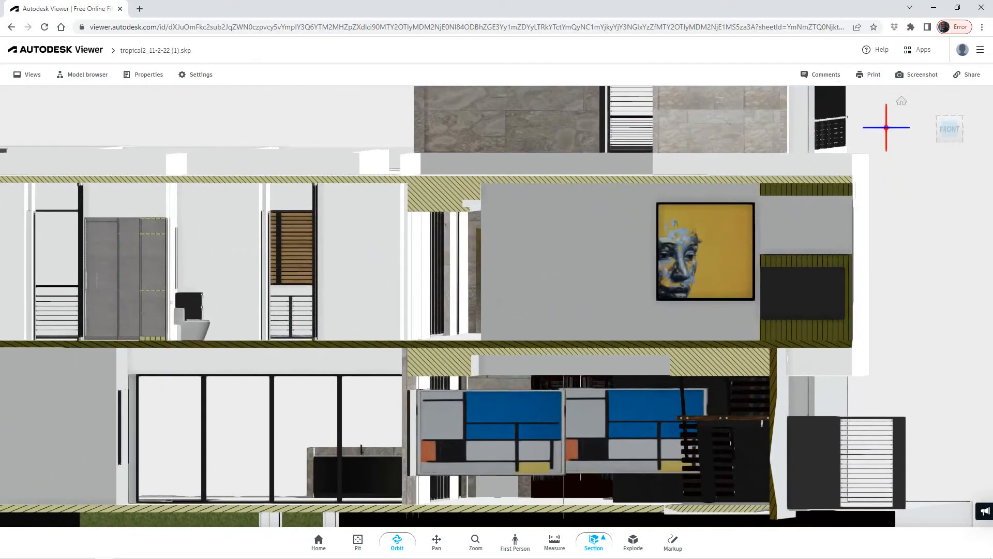
{"action": "middle_click_drag", "start_coordinate": [646, 318], "coordinate": [659, 331]}
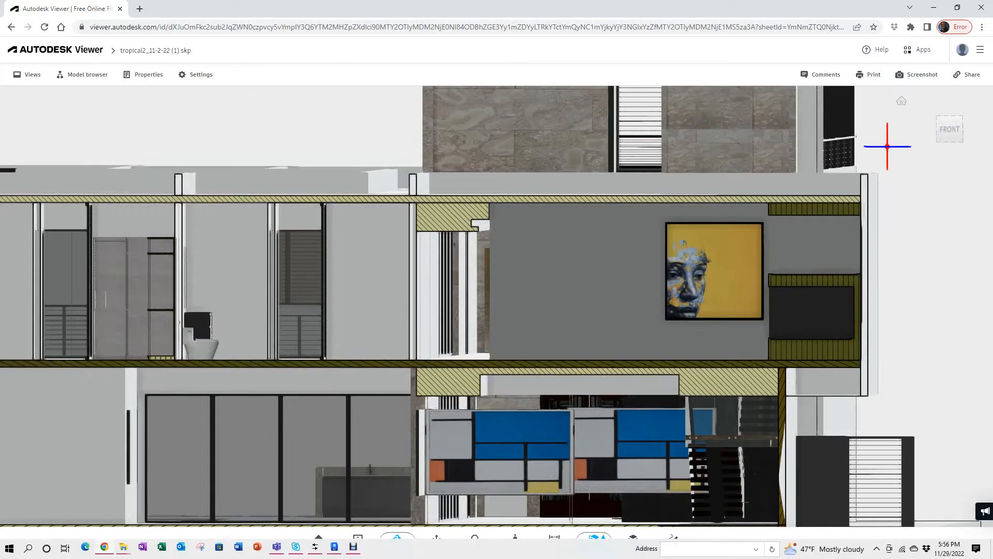
- Measure the height from the upper floor to the top of the roof slab and convert 138 inches to feet in Convert
{"action": "left_click", "coordinate": [554, 540]}
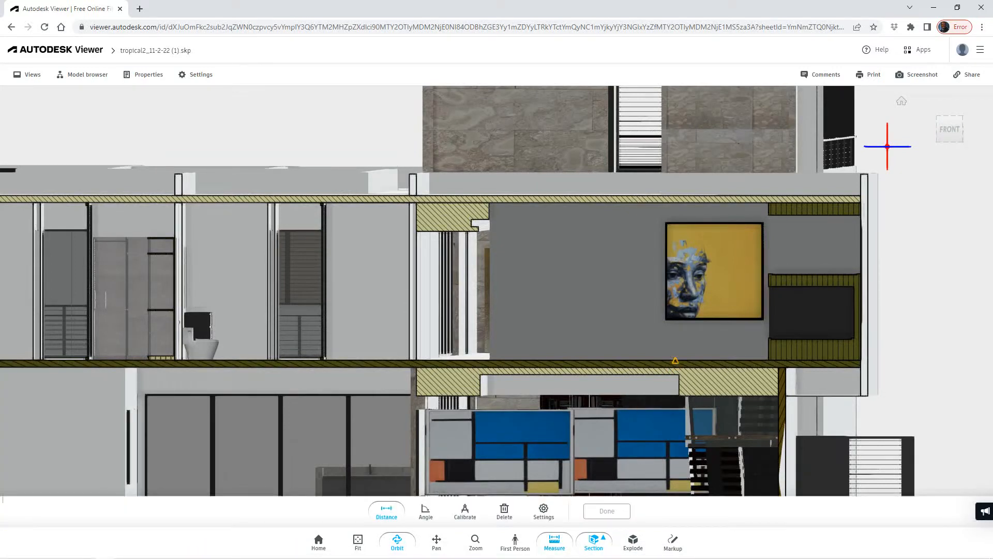
{"action": "left_click", "coordinate": [675, 358]}
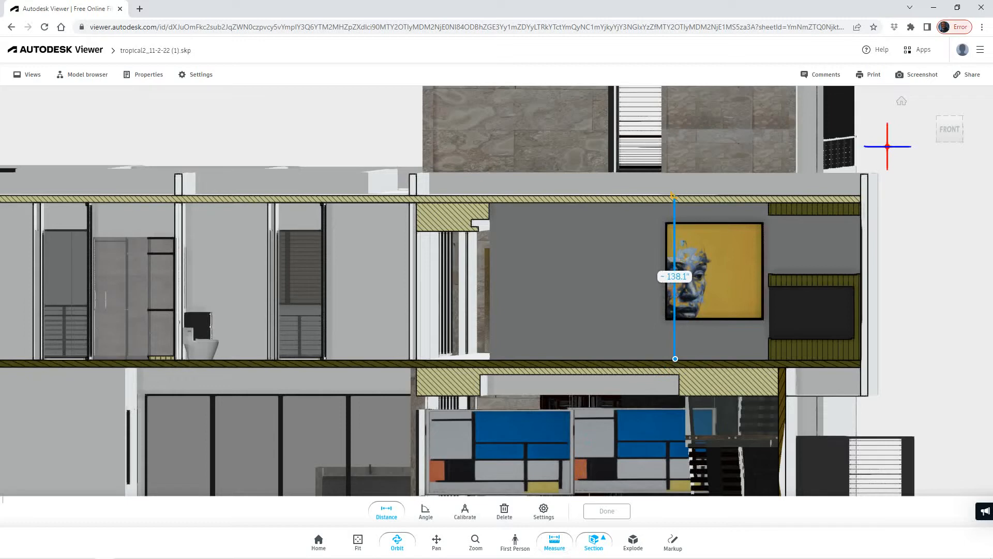
{"action": "left_click", "coordinate": [673, 195]}
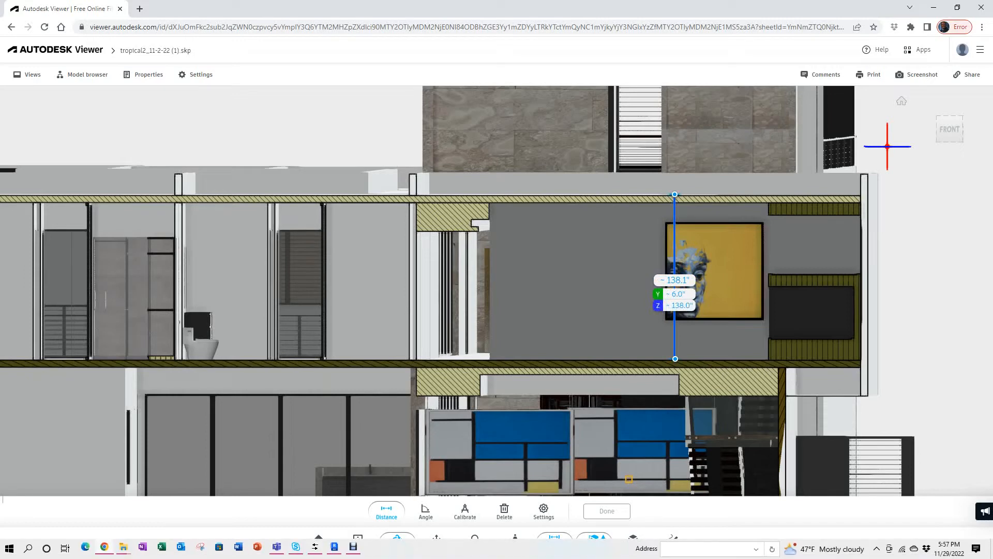
{"action": "key", "text": "alt+Tab"}
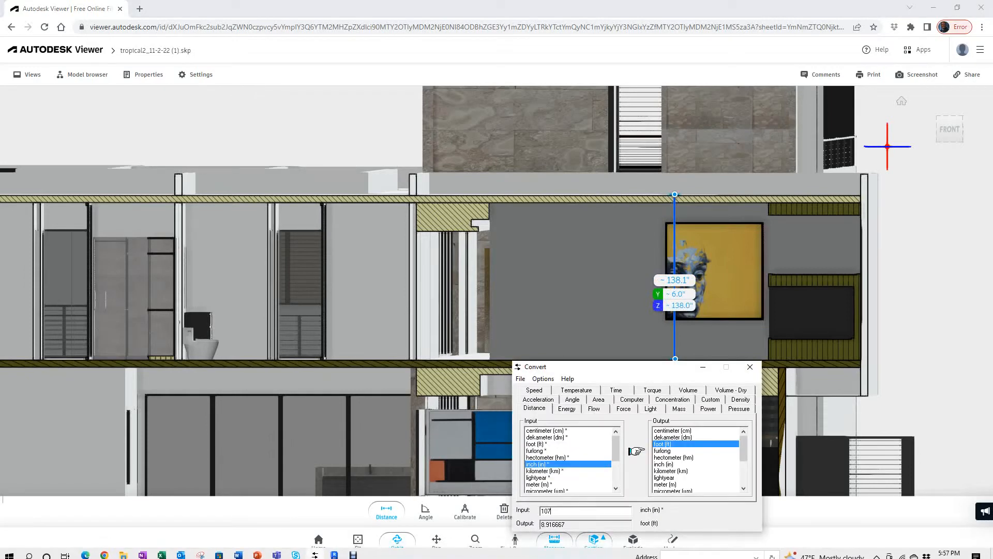
{"action": "double_click", "coordinate": [545, 510]}
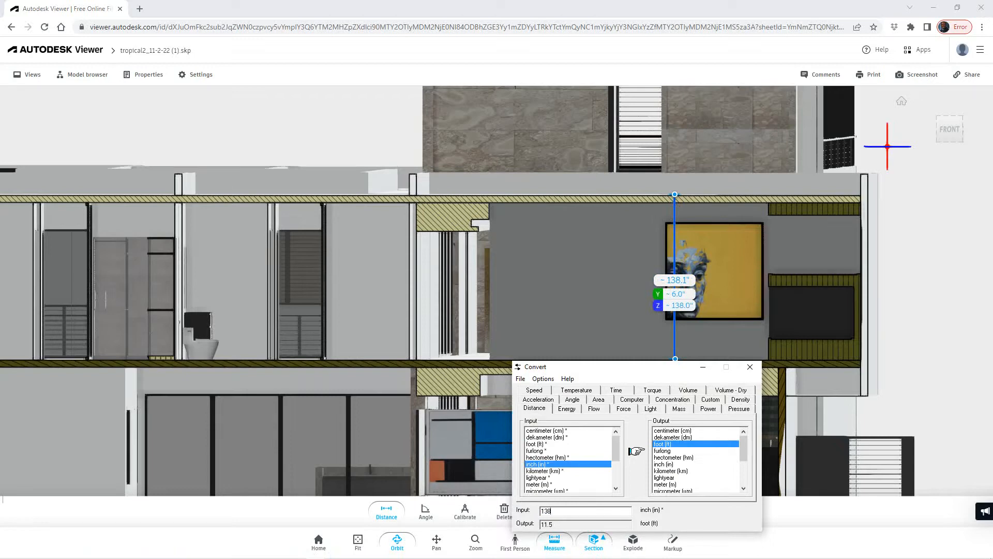
- Review the storeys and roof slabs in the sectioned model and return to the North elevation levels in Revit
{"action": "scroll", "coordinate": [784, 325], "scroll_direction": "up", "scroll_amount": 2}
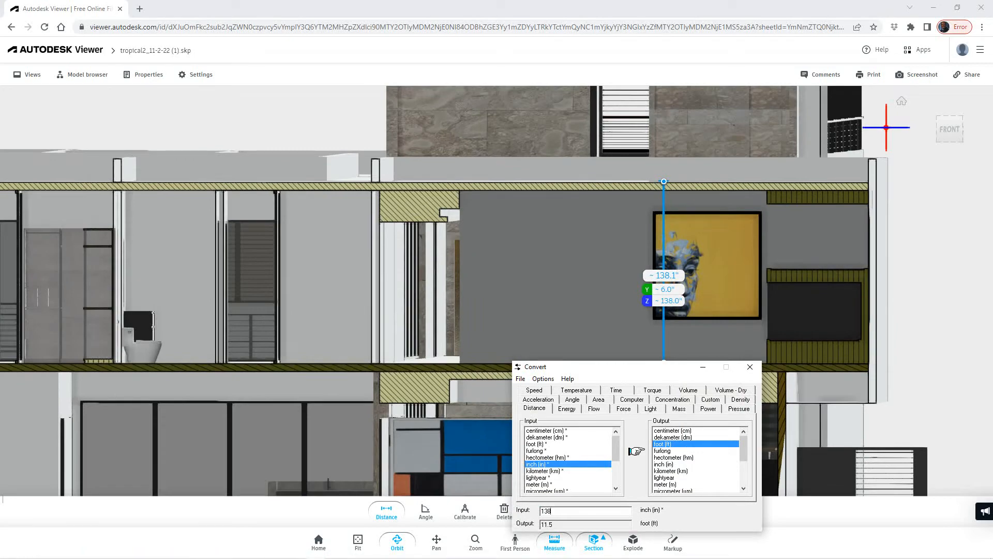
{"action": "scroll", "coordinate": [788, 326], "scroll_direction": "down", "scroll_amount": 2}
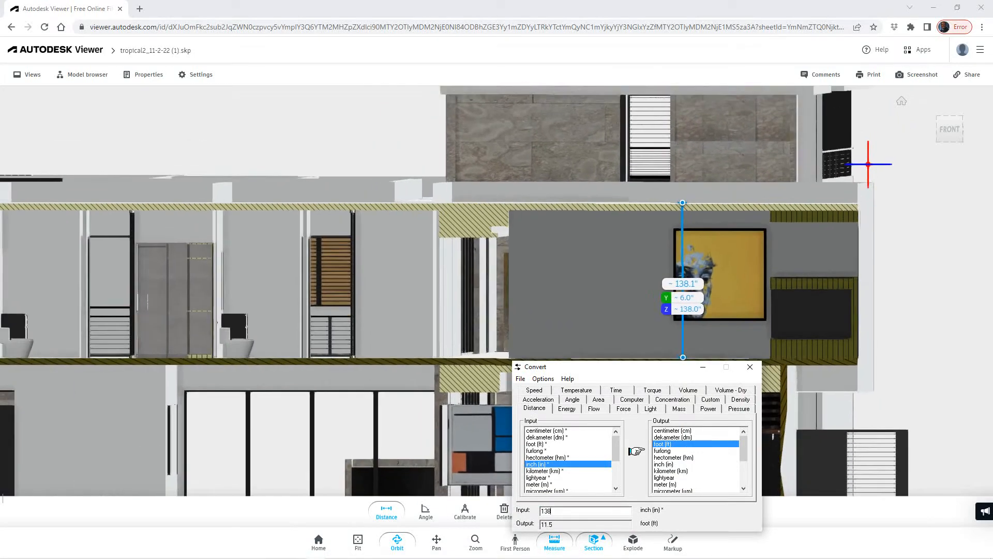
{"action": "scroll", "coordinate": [797, 328], "scroll_direction": "down", "scroll_amount": 3}
{"action": "middle_click_drag", "start_coordinate": [797, 329], "coordinate": [794, 350]}
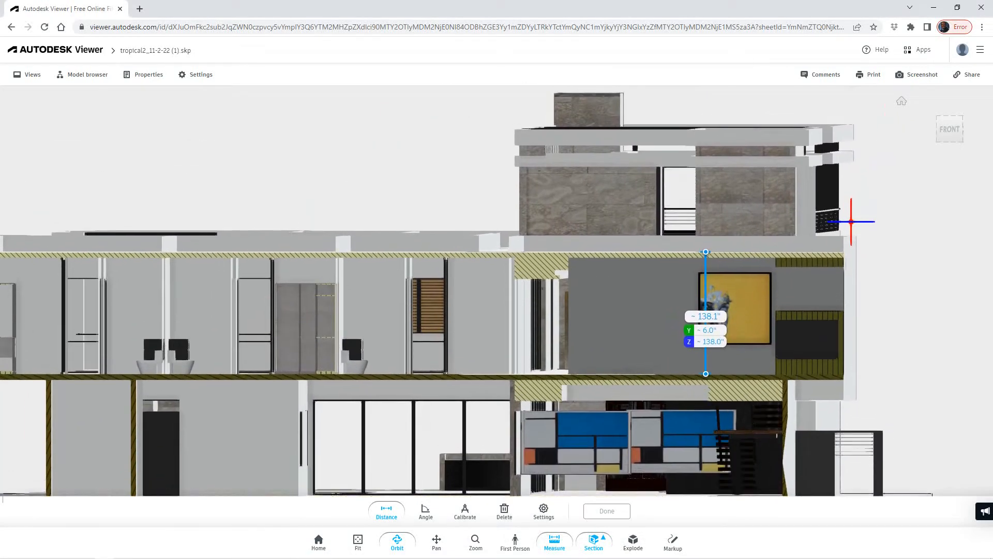
{"action": "middle_click_drag", "start_coordinate": [683, 407], "coordinate": [683, 398]}
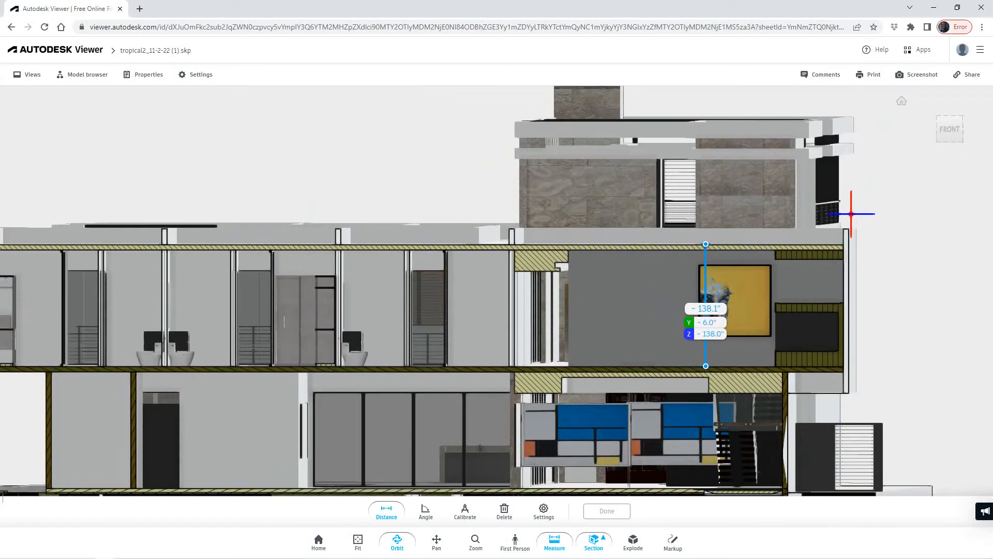
{"action": "left_click", "coordinate": [335, 547]}
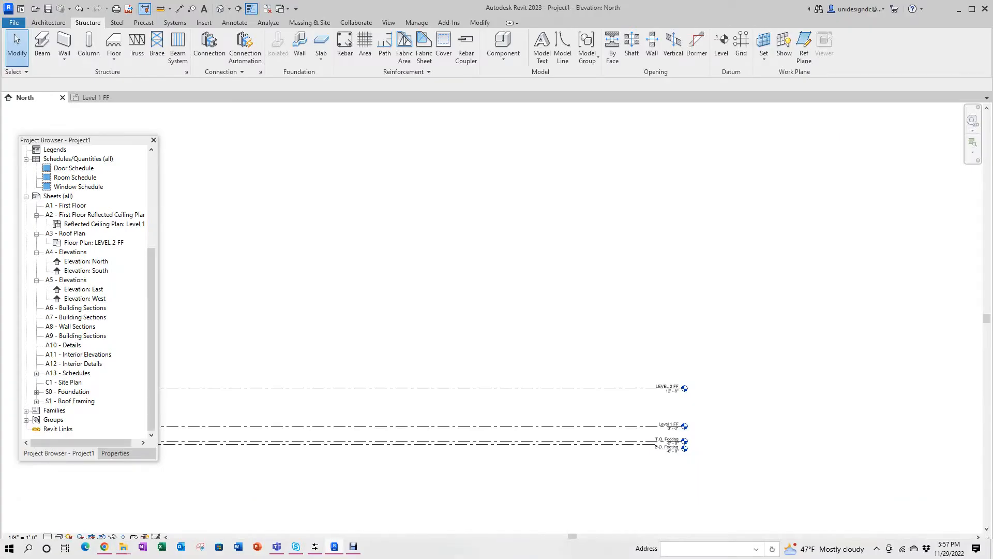
{"action": "scroll", "coordinate": [631, 413], "scroll_direction": "up", "scroll_amount": 3}
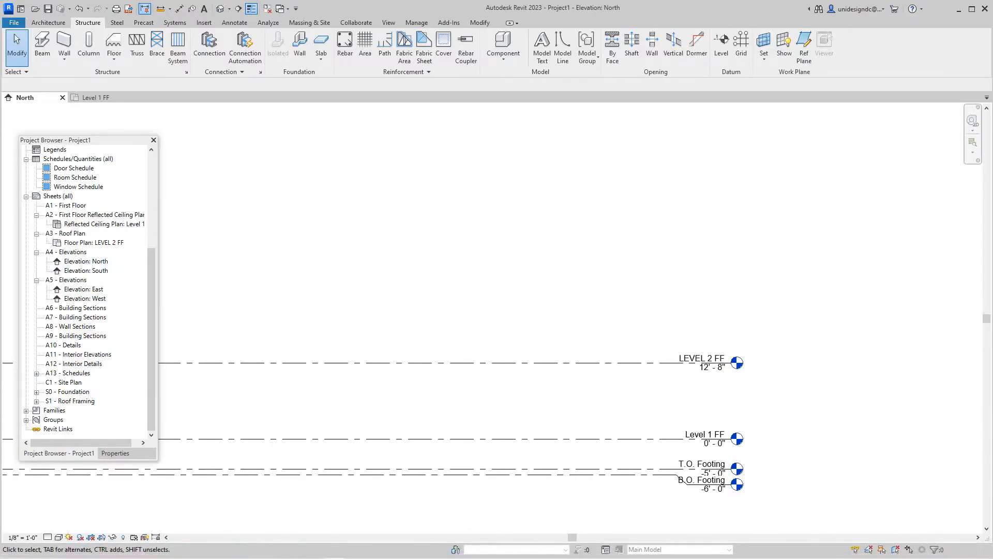
- Set the elevation of LEVEL 2 FF to 11' 6" in the North elevation
{"action": "scroll", "coordinate": [624, 438], "scroll_direction": "up", "scroll_amount": 2}
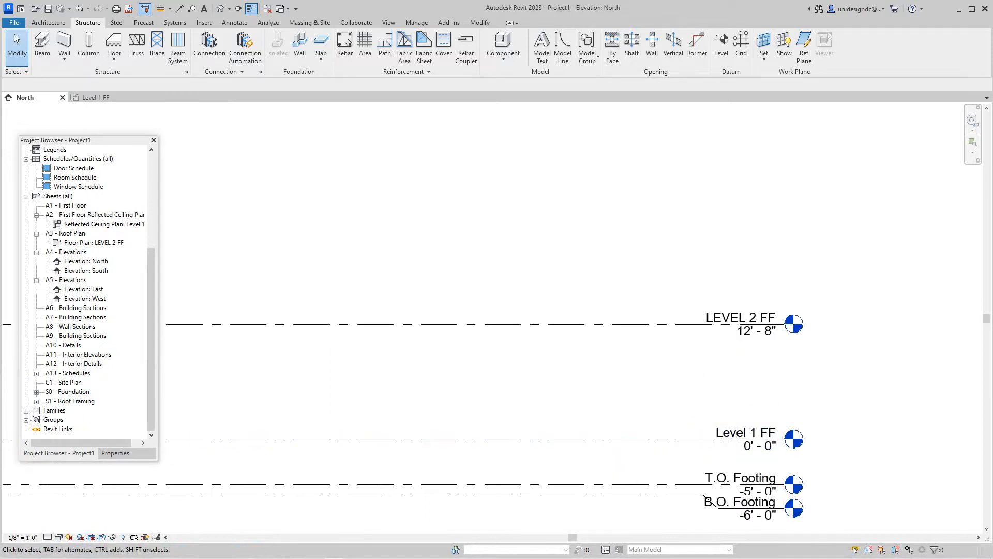
{"action": "middle_click", "coordinate": [724, 381]}
{"action": "scroll", "coordinate": [724, 381], "scroll_direction": "up", "scroll_amount": 2}
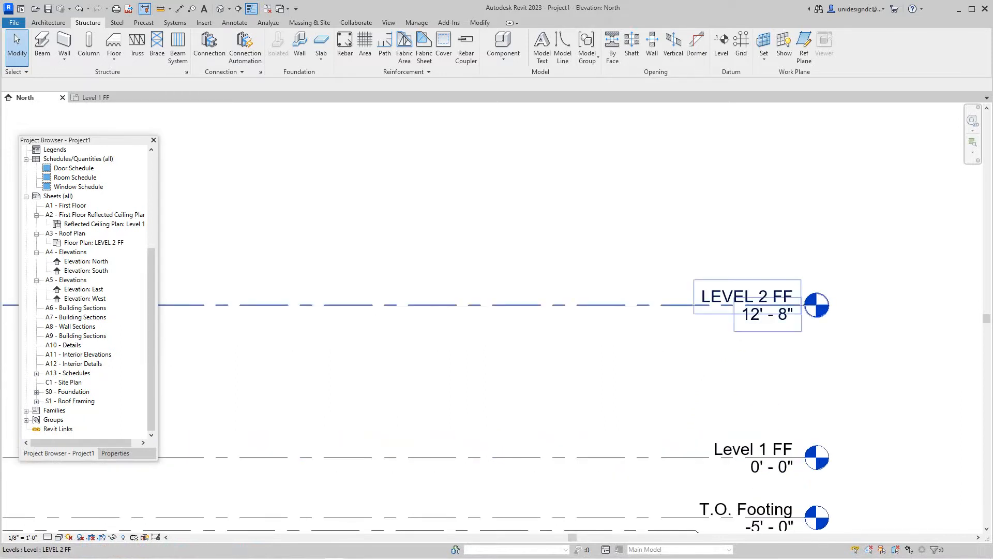
{"action": "double_click", "coordinate": [780, 306]}
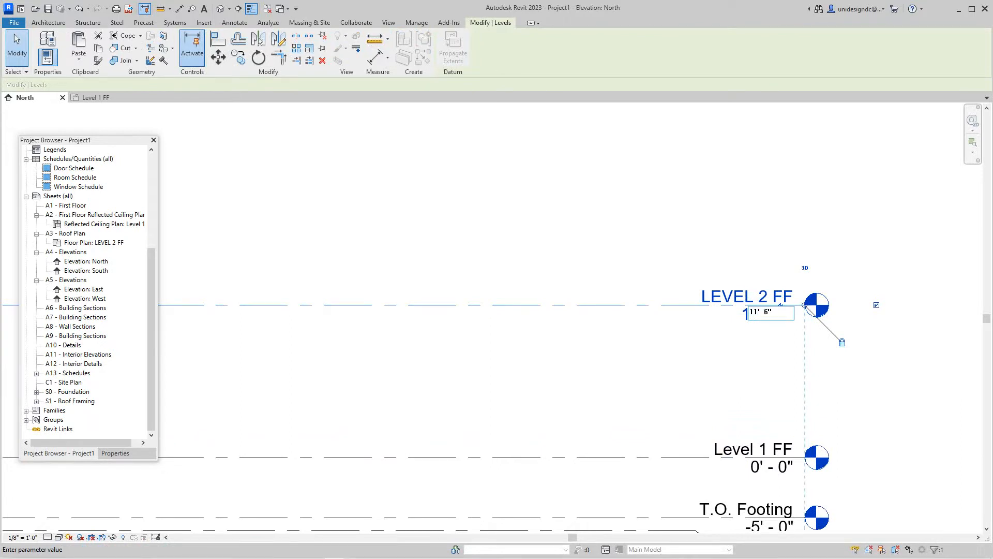
{"action": "type", "text": "11' 6\""}
{"action": "key", "text": "Return"}
{"action": "key", "text": "Escape"}
{"action": "scroll", "coordinate": [725, 387], "scroll_direction": "down", "scroll_amount": 3}
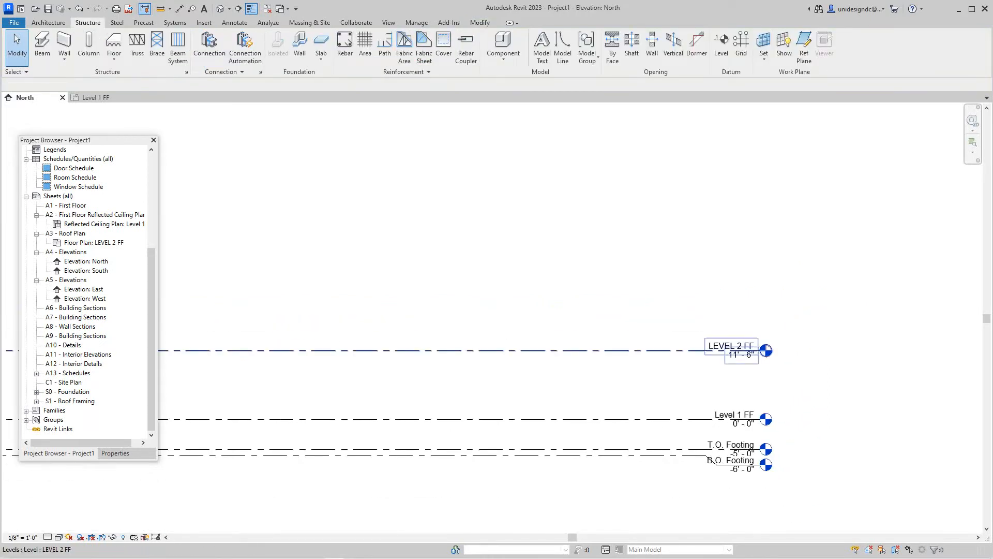
{"action": "scroll", "coordinate": [684, 397], "scroll_direction": "down", "scroll_amount": 2}
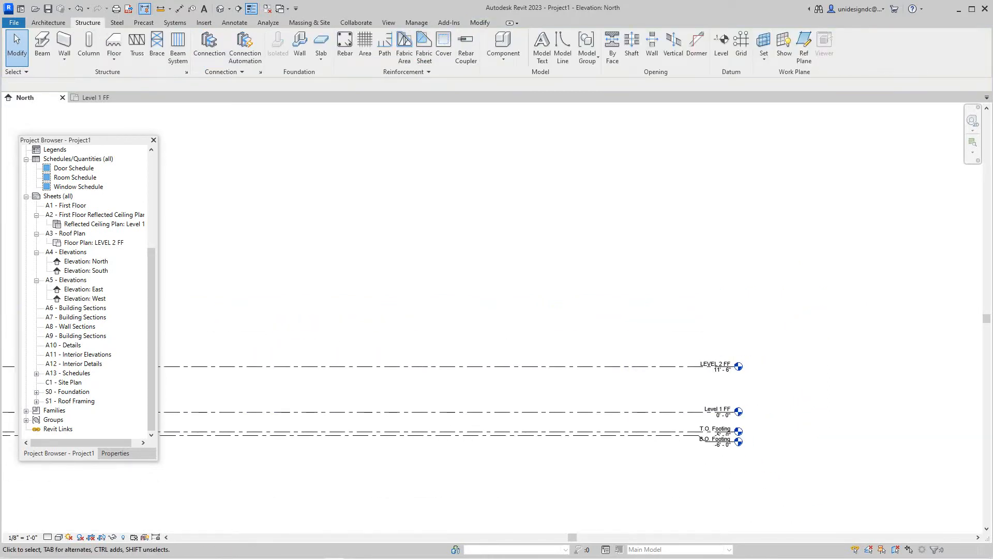
- Switch to the house model in Autodesk Viewer and examine its sectioned storeys and roofs from the front and at an angle
{"action": "mouse_move", "coordinate": [314, 546]}
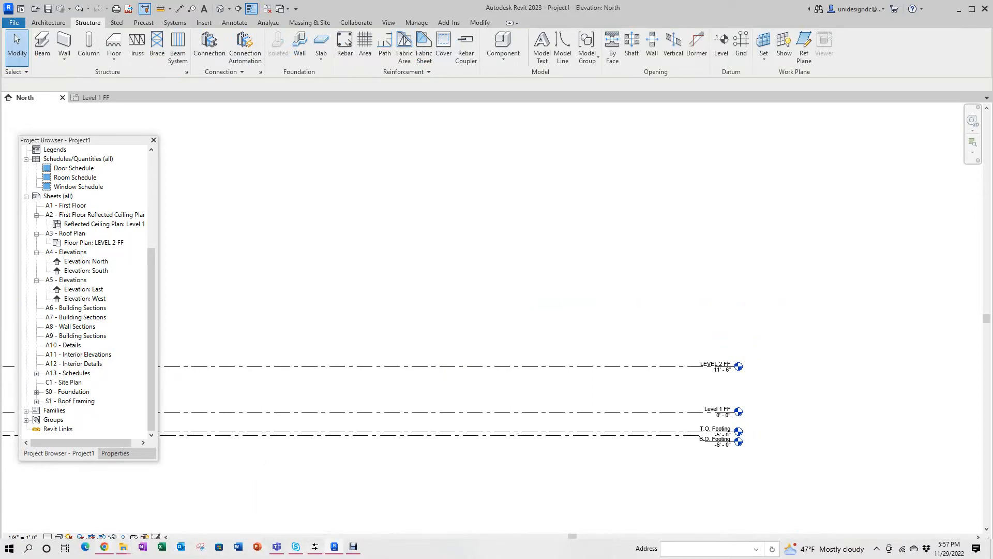
{"action": "key", "text": "alt+Tab"}
{"action": "middle_click_drag", "start_coordinate": [595, 354], "coordinate": [596, 399]}
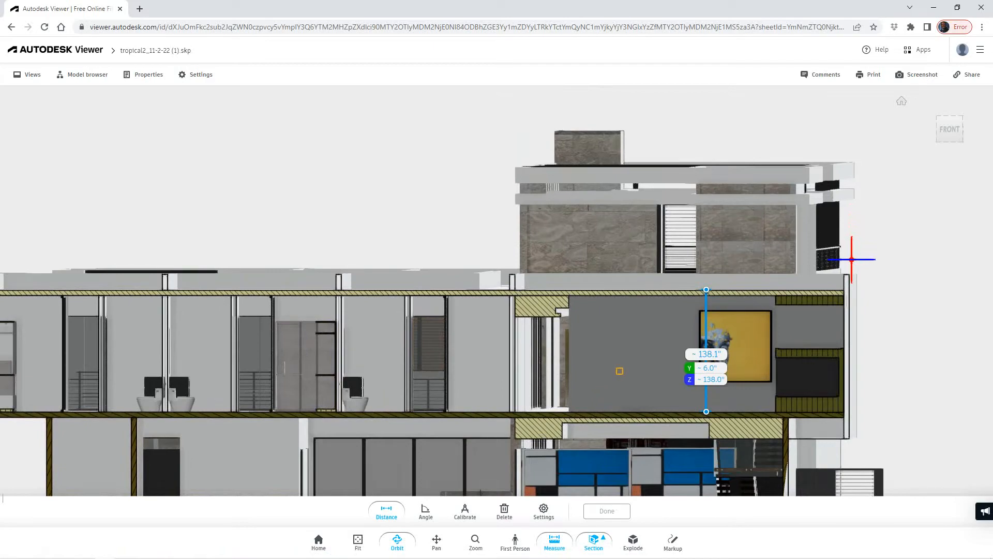
{"action": "scroll", "coordinate": [598, 377], "scroll_direction": "down", "scroll_amount": 3}
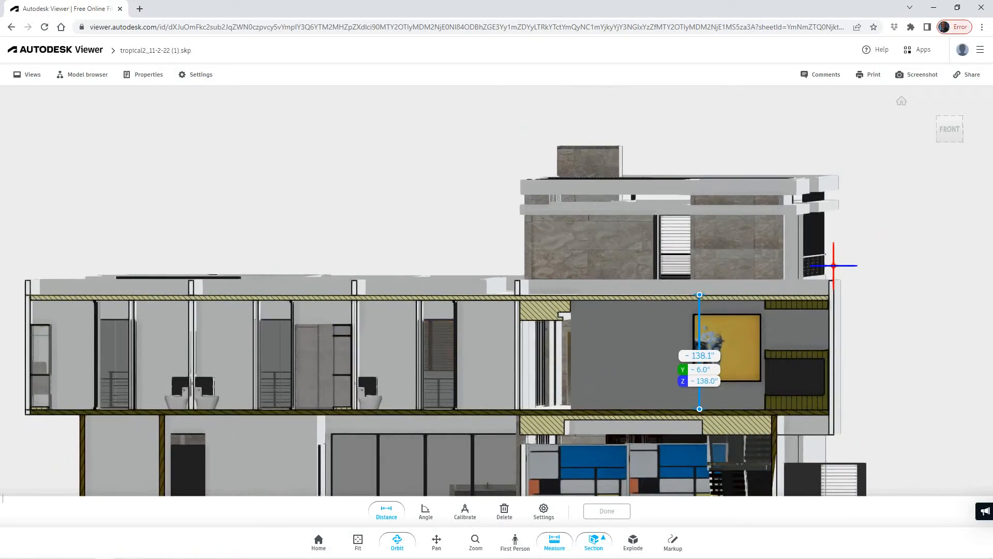
{"action": "left_click_drag", "start_coordinate": [598, 377], "coordinate": [603, 426]}
{"action": "scroll", "coordinate": [528, 445], "scroll_direction": "up", "scroll_amount": 2}
{"action": "scroll", "coordinate": [519, 432], "scroll_direction": "down", "scroll_amount": 4}
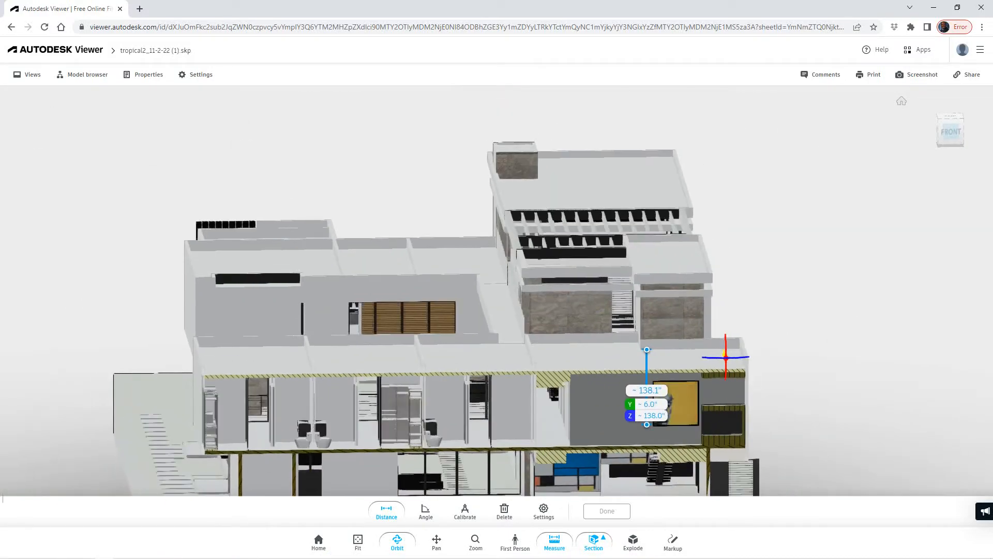
{"action": "left_click_drag", "start_coordinate": [950, 131], "coordinate": [974, 132]}
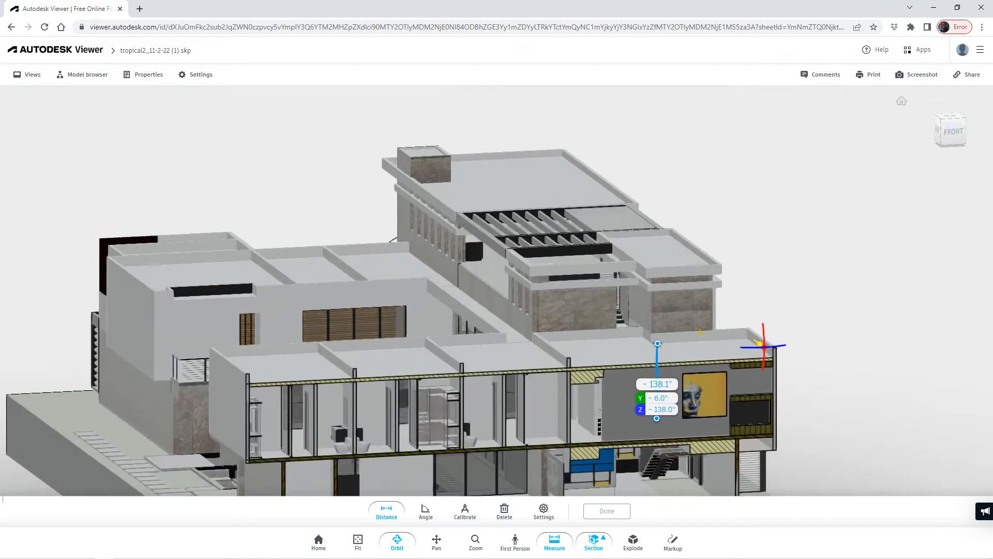
{"action": "scroll", "coordinate": [680, 367], "scroll_direction": "up", "scroll_amount": 2}
{"action": "scroll", "coordinate": [679, 367], "scroll_direction": "down", "scroll_amount": 5}
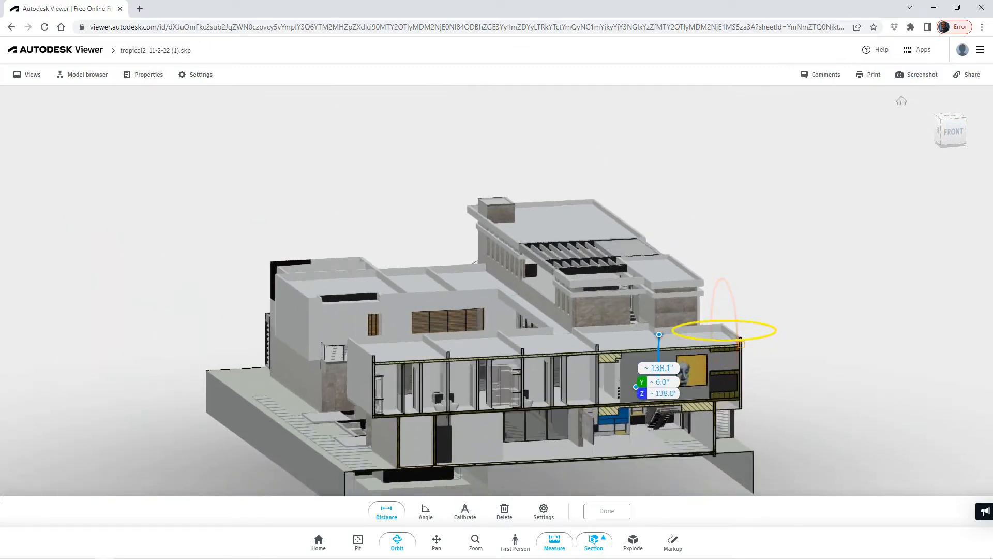
{"action": "scroll", "coordinate": [726, 347], "scroll_direction": "up", "scroll_amount": 2}
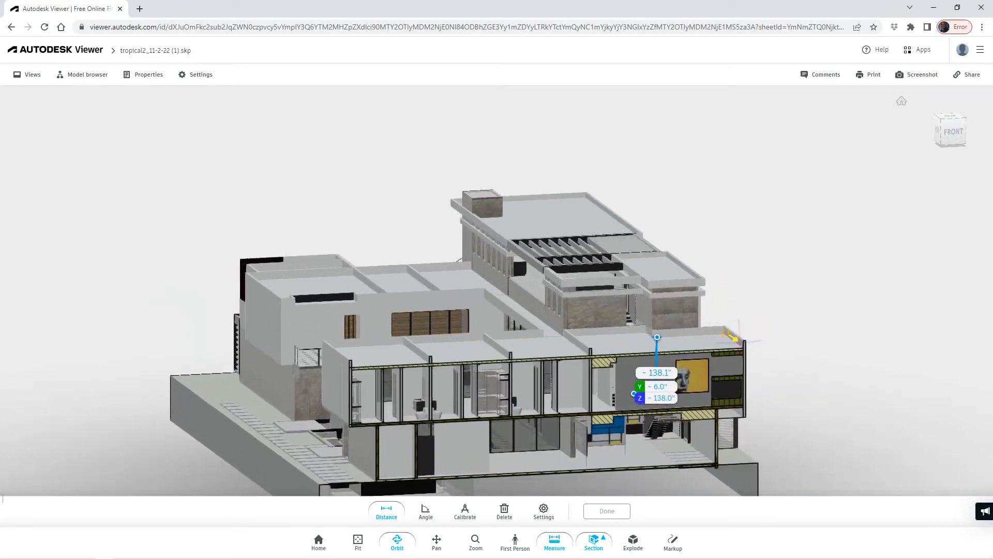
- Move the section plane deeper into the house to cut through the top storey and inspect its slabs in the front view
{"action": "left_click_drag", "start_coordinate": [733, 337], "coordinate": [697, 304]}
{"action": "left_click", "coordinate": [953, 134]}
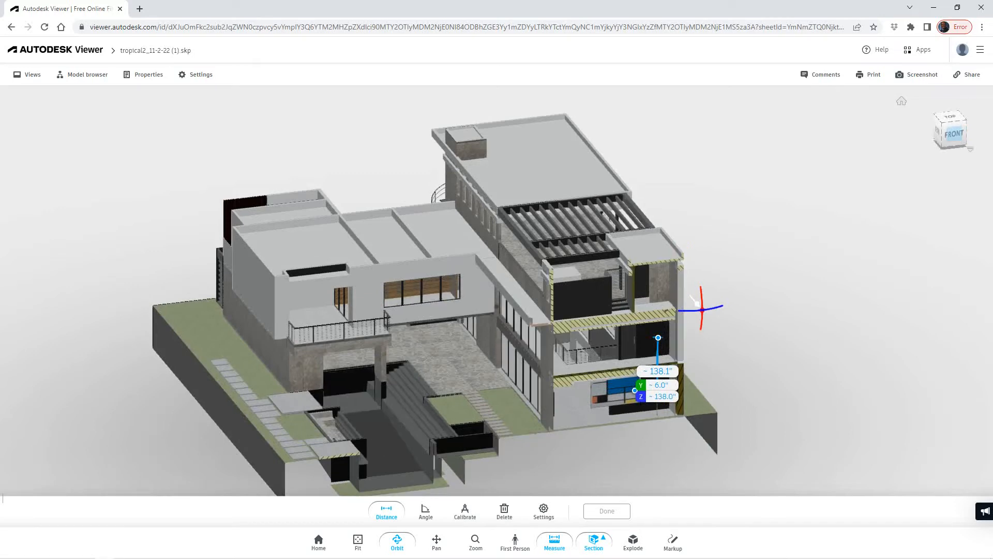
{"action": "scroll", "coordinate": [682, 325], "scroll_direction": "up", "scroll_amount": 5}
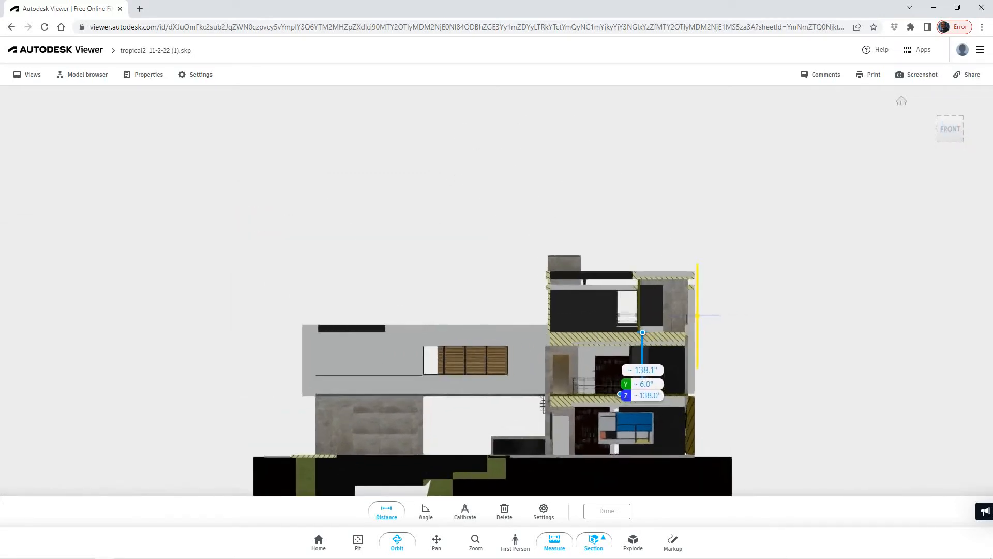
{"action": "scroll", "coordinate": [704, 362], "scroll_direction": "up", "scroll_amount": 3}
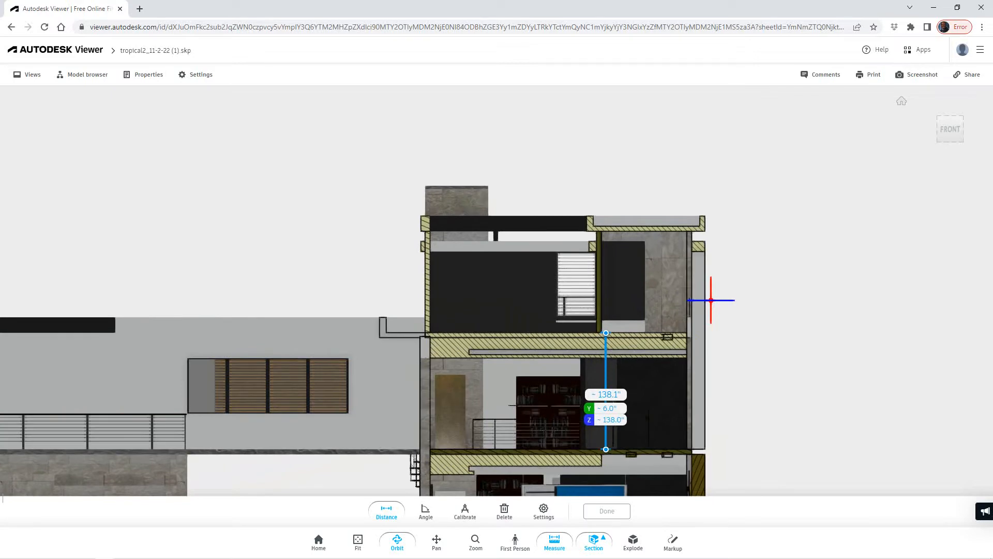
{"action": "scroll", "coordinate": [705, 361], "scroll_direction": "down", "scroll_amount": 4}
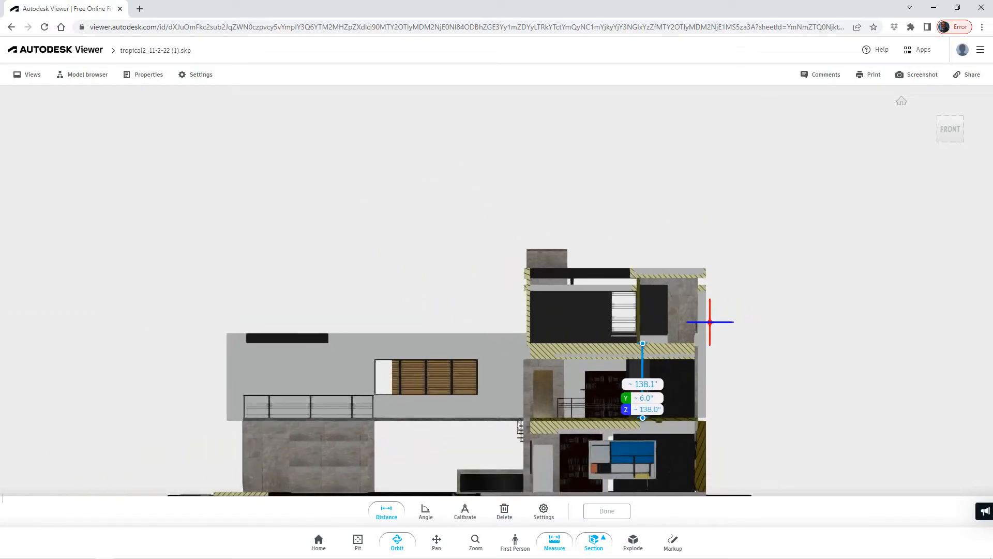
{"action": "scroll", "coordinate": [705, 361], "scroll_direction": "up", "scroll_amount": 2}
{"action": "scroll", "coordinate": [709, 362], "scroll_direction": "up", "scroll_amount": 3}
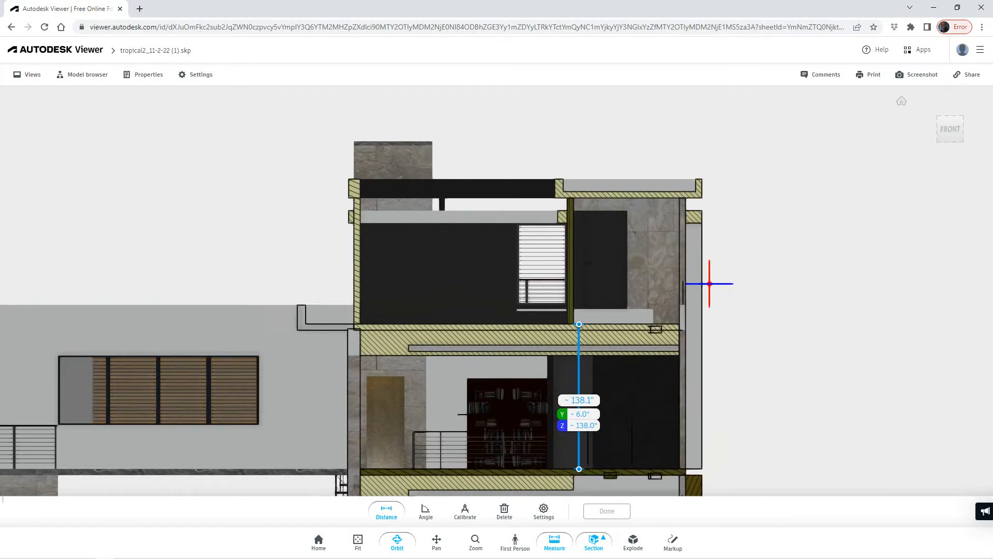
- Try to measure the top storey's height from its floor slab, and leave the measuring and section tools
{"action": "key", "text": "Escape"}
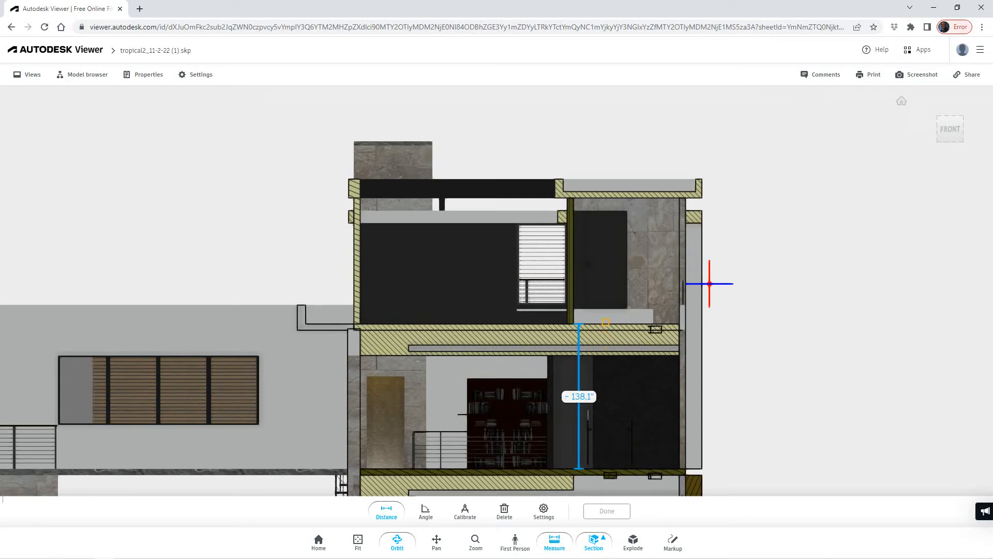
{"action": "left_click", "coordinate": [609, 323]}
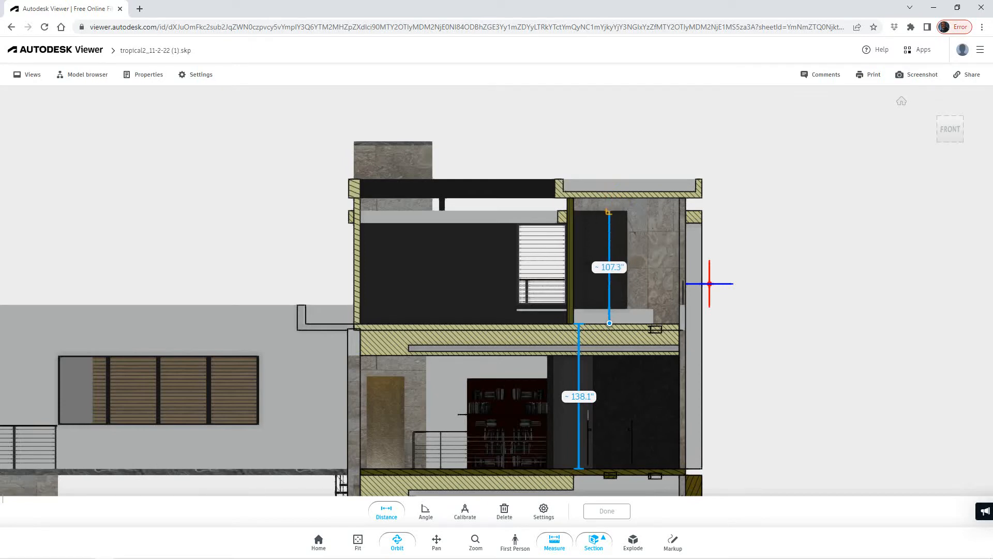
{"action": "scroll", "coordinate": [615, 210], "scroll_direction": "down", "scroll_amount": 2}
{"action": "scroll", "coordinate": [614, 210], "scroll_direction": "up", "scroll_amount": 2}
{"action": "scroll", "coordinate": [615, 210], "scroll_direction": "down", "scroll_amount": 3}
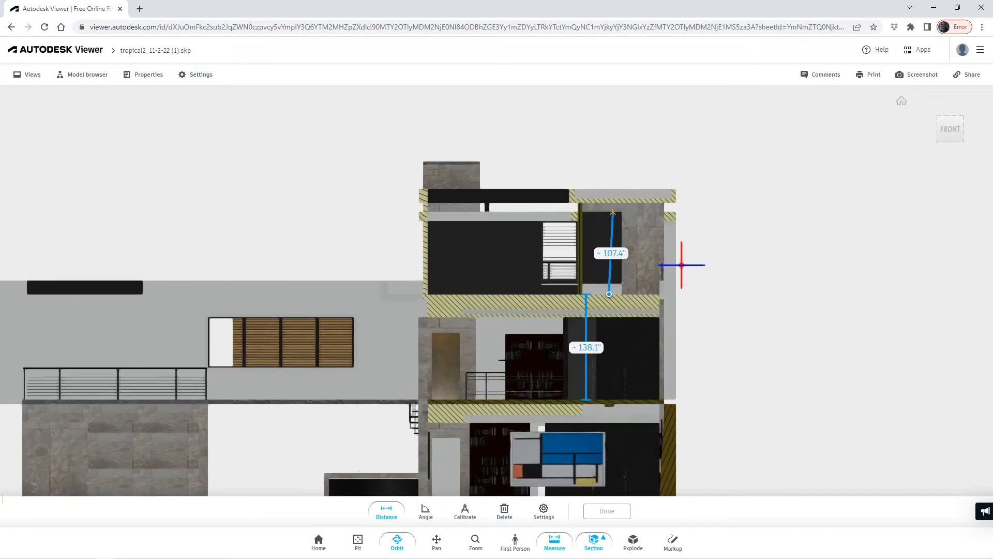
{"action": "scroll", "coordinate": [615, 210], "scroll_direction": "up", "scroll_amount": 2}
{"action": "scroll", "coordinate": [614, 210], "scroll_direction": "up", "scroll_amount": 5}
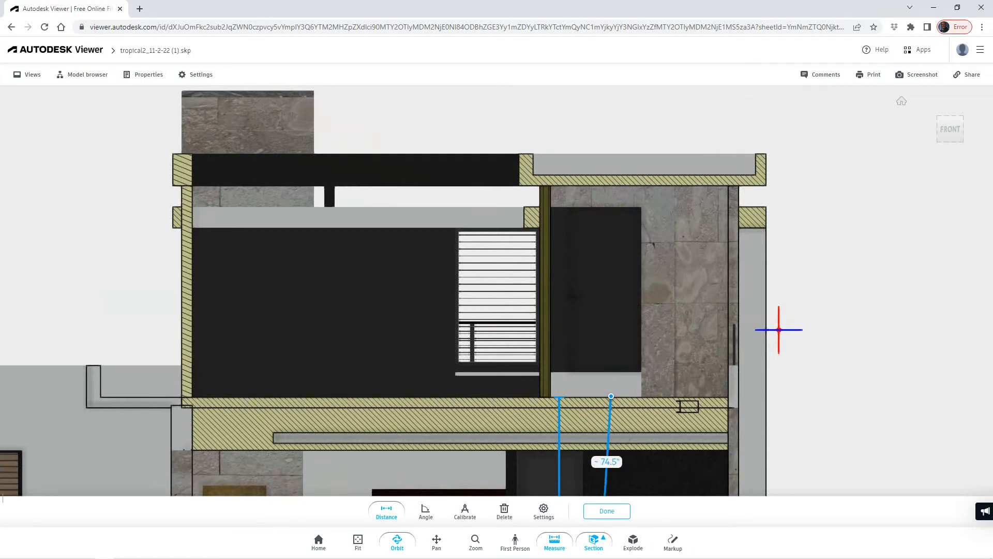
{"action": "left_click", "coordinate": [606, 510]}
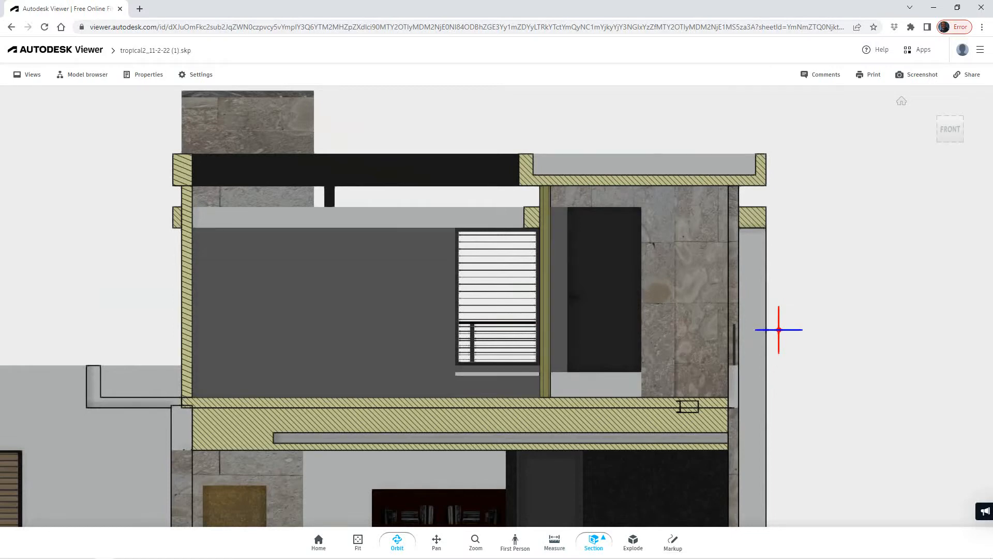
{"action": "left_click", "coordinate": [555, 540]}
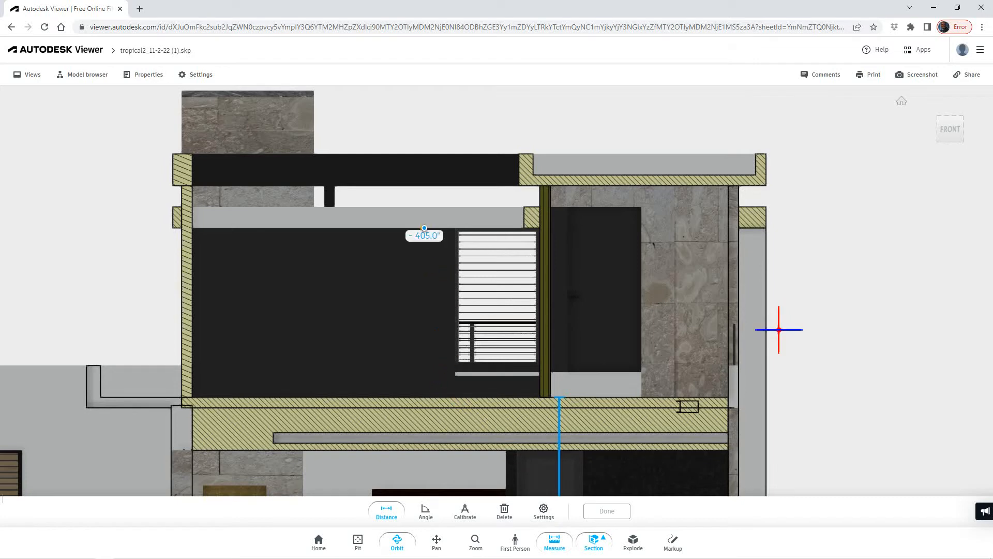
{"action": "key", "text": "Escape"}
{"action": "key", "text": "Escape"}
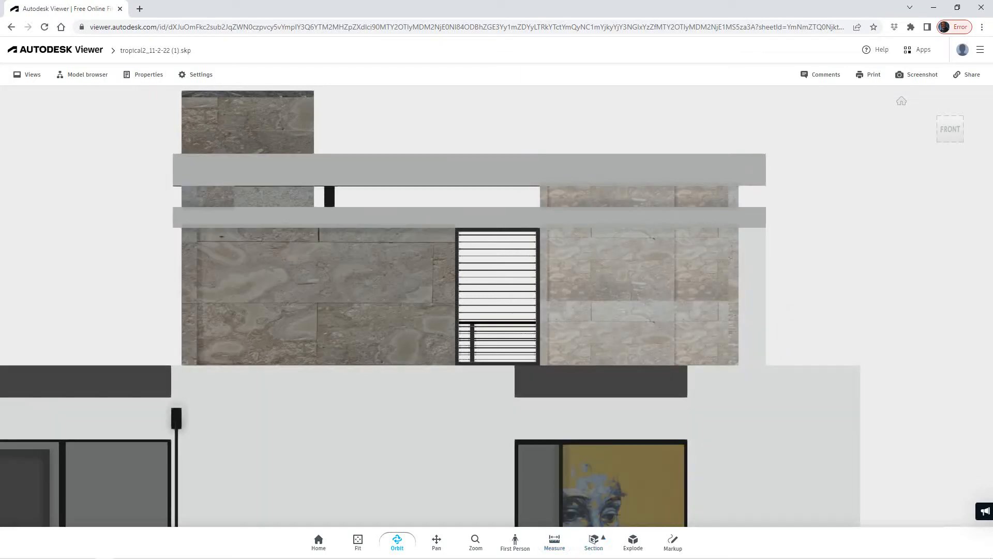
- Review the unsectioned front facade of the house around the top storey and return to the North elevation in Revit
{"action": "scroll", "coordinate": [577, 339], "scroll_direction": "up", "scroll_amount": 1}
{"action": "scroll", "coordinate": [575, 365], "scroll_direction": "down", "scroll_amount": 5}
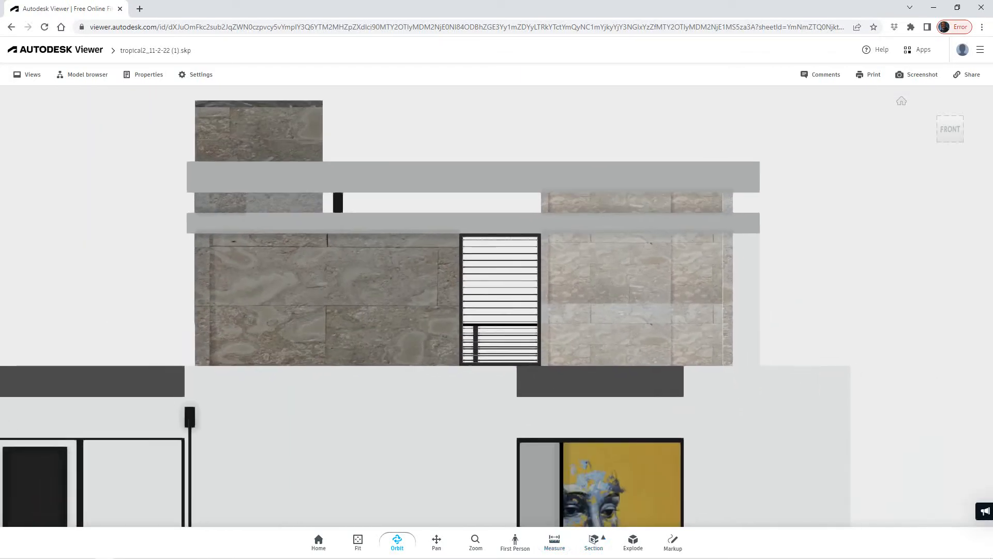
{"action": "scroll", "coordinate": [573, 374], "scroll_direction": "down", "scroll_amount": 5}
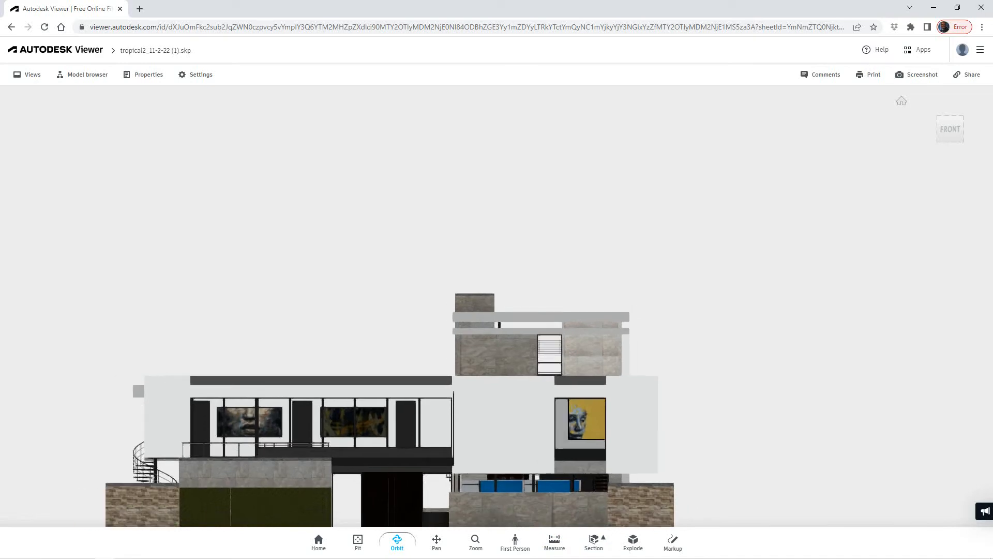
{"action": "scroll", "coordinate": [537, 372], "scroll_direction": "up", "scroll_amount": 4}
{"action": "scroll", "coordinate": [511, 371], "scroll_direction": "up", "scroll_amount": 1}
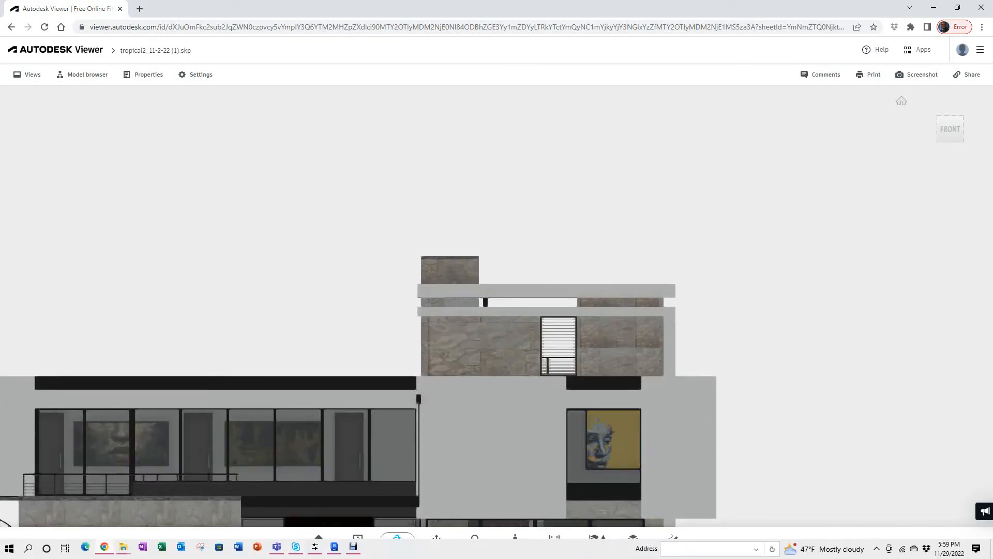
{"action": "left_click", "coordinate": [334, 546]}
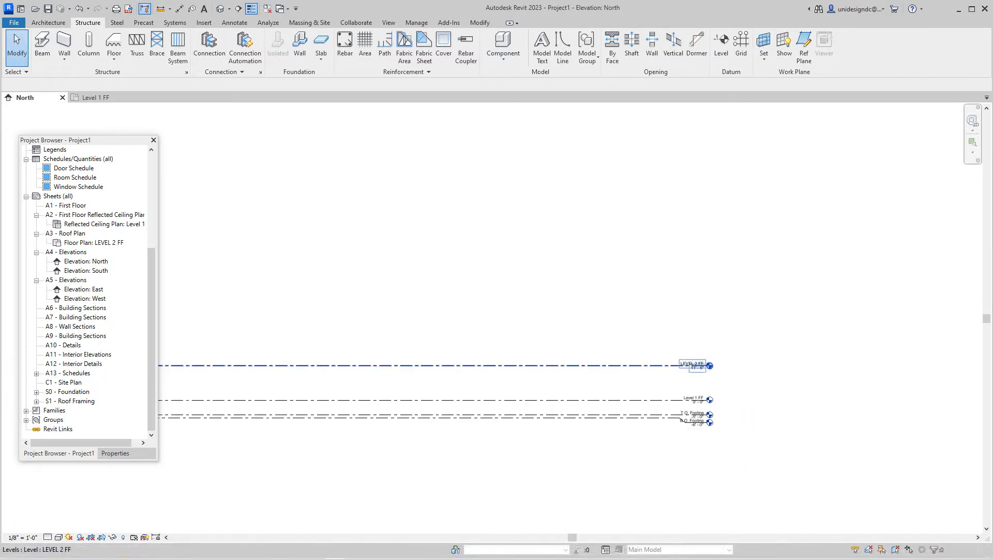
- Draw a new level about 10' above LEVEL 2 FF, running from the head end of the existing levels to their opposite end
{"action": "middle_click_drag", "start_coordinate": [641, 366], "coordinate": [652, 383]}
{"action": "scroll", "coordinate": [651, 383], "scroll_direction": "up", "scroll_amount": 2}
{"action": "scroll", "coordinate": [651, 384], "scroll_direction": "down", "scroll_amount": 3}
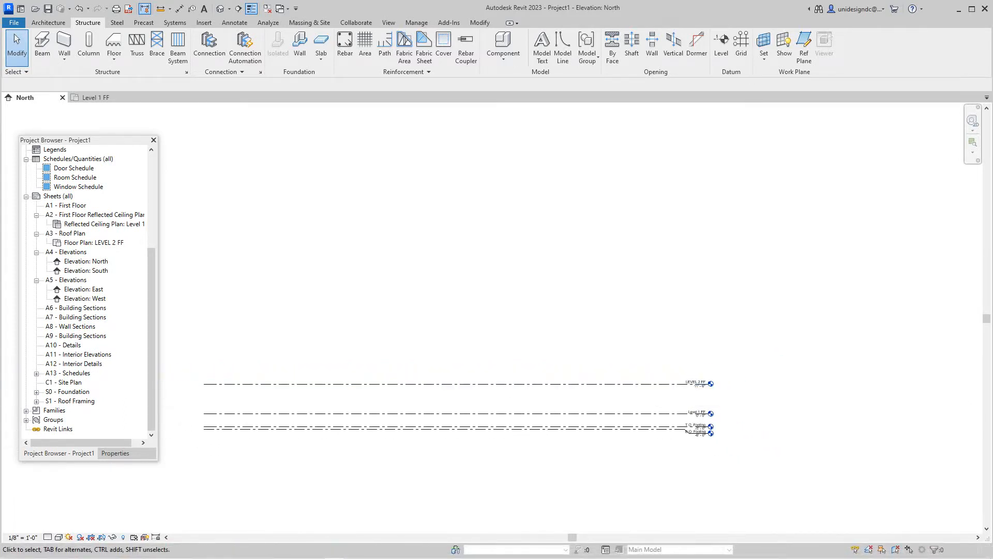
{"action": "middle_click_drag", "start_coordinate": [264, 349], "coordinate": [339, 373]}
{"action": "scroll", "coordinate": [338, 372], "scroll_direction": "up", "scroll_amount": 3}
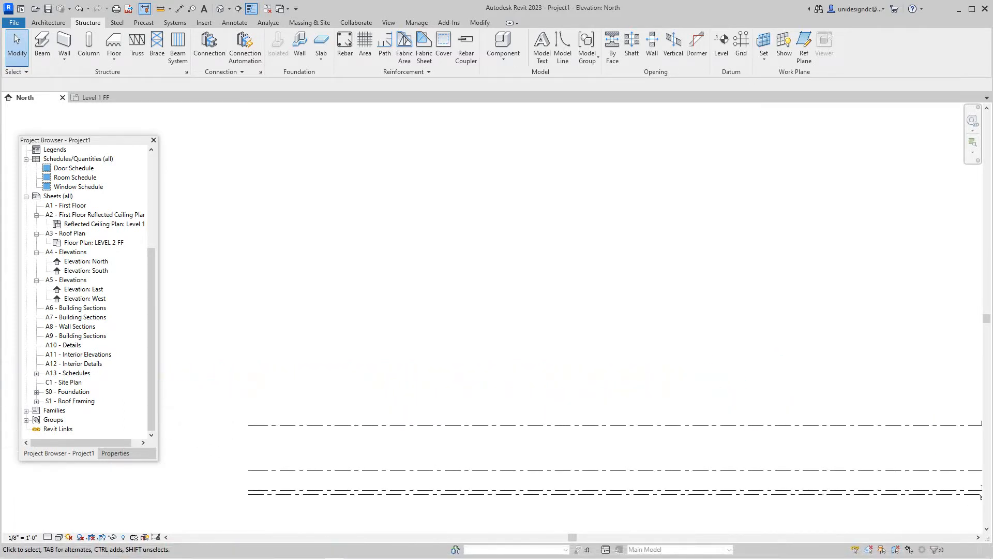
{"action": "left_click", "coordinate": [721, 47]}
{"action": "scroll", "coordinate": [641, 367], "scroll_direction": "down", "scroll_amount": 3}
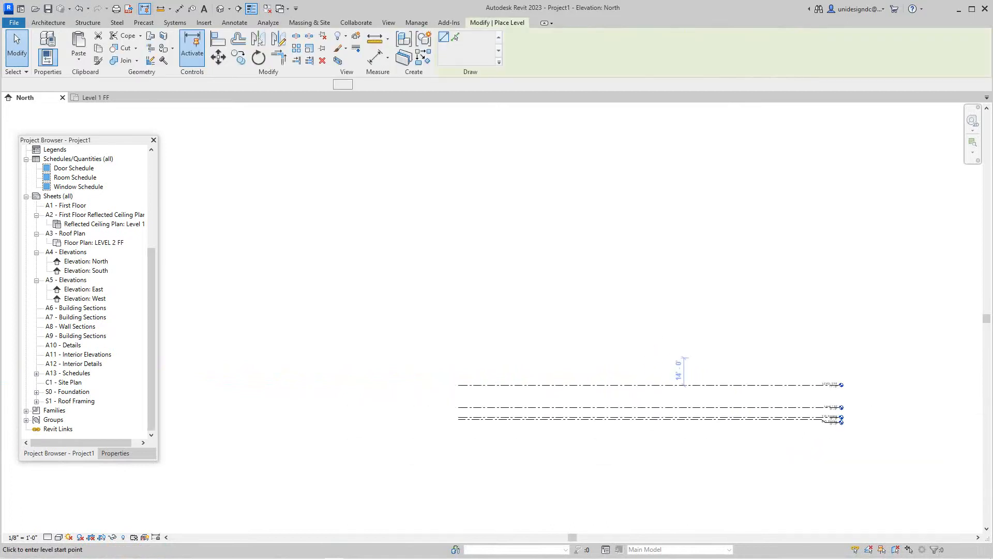
{"action": "scroll", "coordinate": [766, 383], "scroll_direction": "up", "scroll_amount": 4}
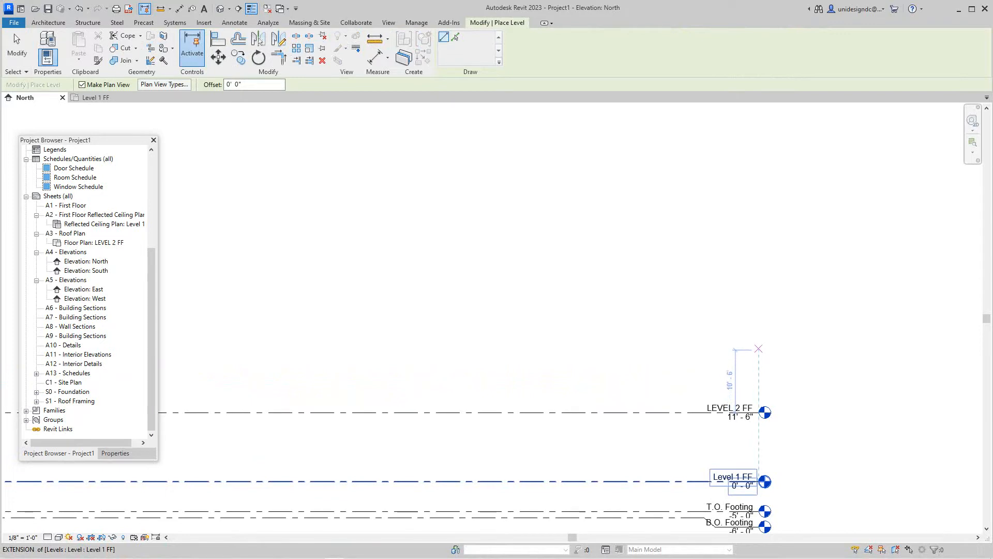
{"action": "left_click", "coordinate": [759, 352]}
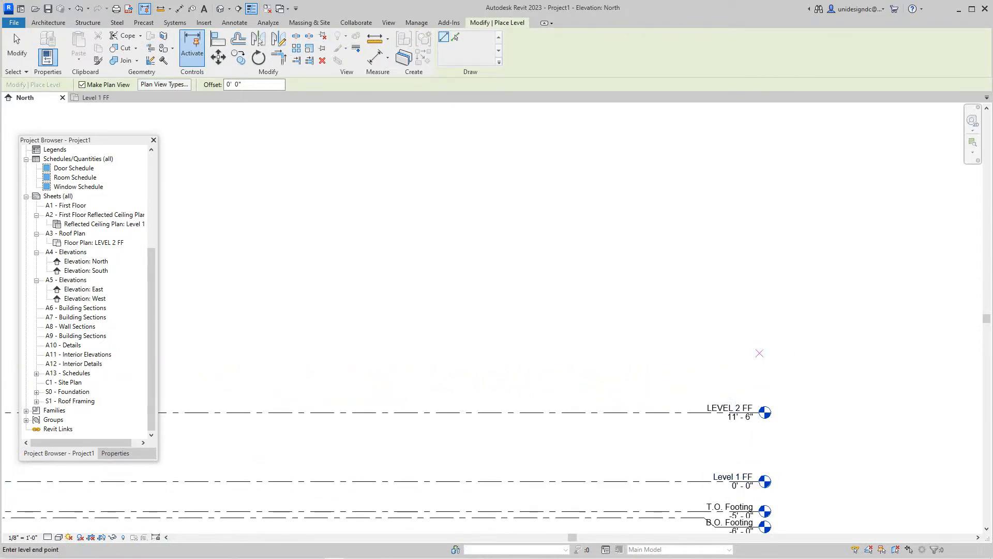
{"action": "scroll", "coordinate": [652, 353], "scroll_direction": "down", "scroll_amount": 3}
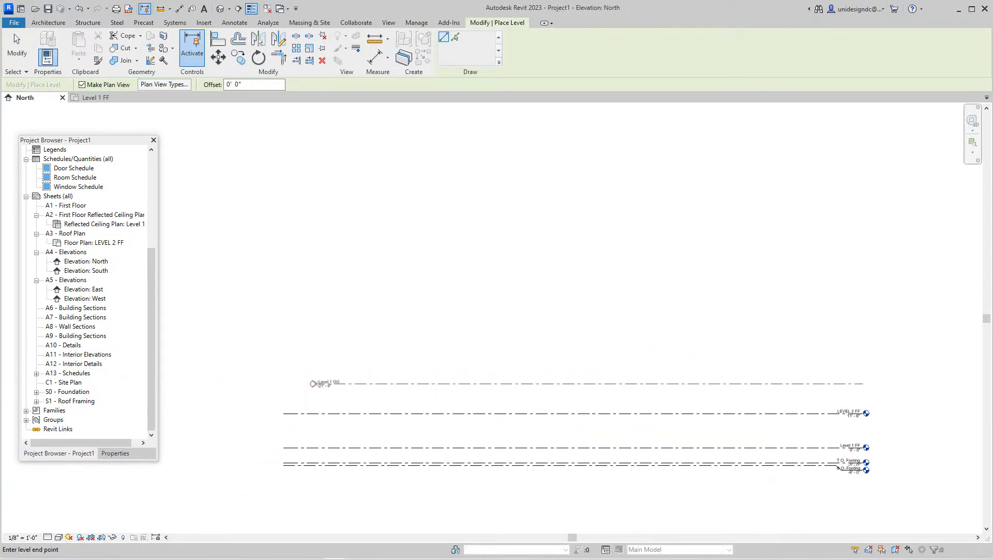
{"action": "left_click", "coordinate": [283, 383]}
{"action": "key", "text": "Escape"}
{"action": "key", "text": "Escape"}
{"action": "scroll", "coordinate": [413, 395], "scroll_direction": "up", "scroll_amount": 1}
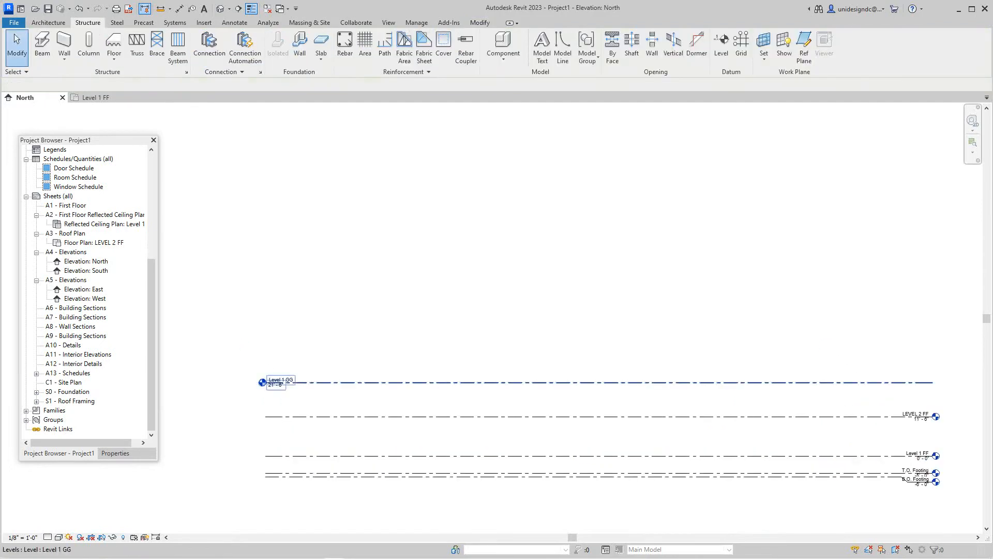
- Show the head bubble of the new topmost level at the same end as the other levels' heads
{"action": "middle_click_drag", "start_coordinate": [413, 383], "coordinate": [369, 385]}
{"action": "scroll", "coordinate": [693, 403], "scroll_direction": "up", "scroll_amount": 2}
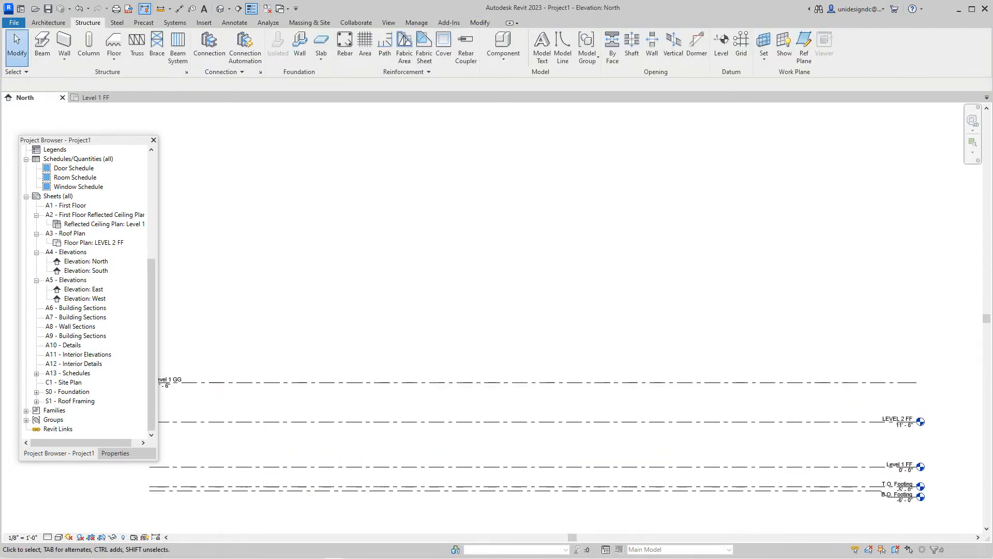
{"action": "scroll", "coordinate": [771, 393], "scroll_direction": "down", "scroll_amount": 3}
{"action": "middle_click_drag", "start_coordinate": [867, 387], "coordinate": [673, 393]}
{"action": "scroll", "coordinate": [672, 393], "scroll_direction": "up", "scroll_amount": 1}
{"action": "left_click", "coordinate": [671, 387]}
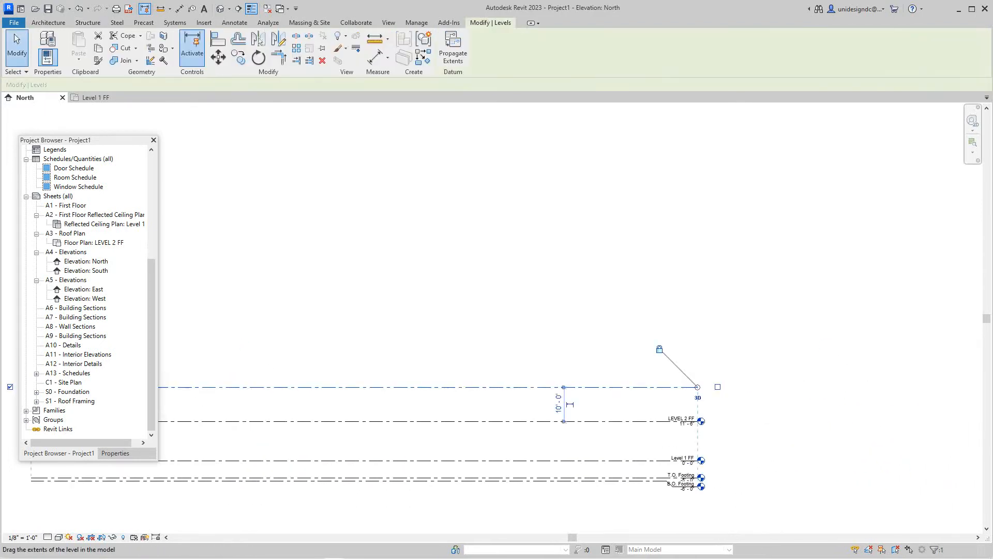
{"action": "key", "text": "Escape"}
{"action": "scroll", "coordinate": [677, 393], "scroll_direction": "up", "scroll_amount": 5}
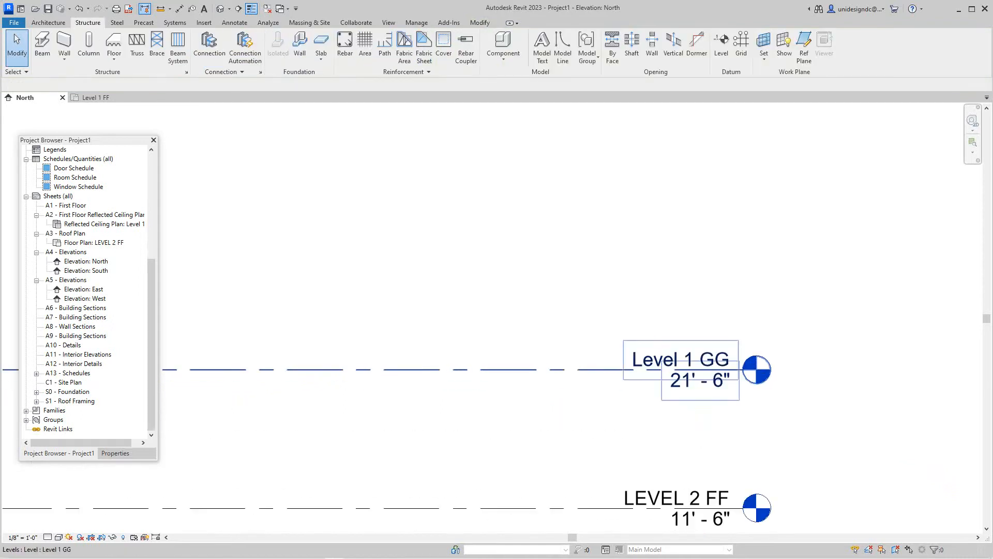
- Set the elevation of the topmost level to 22' 6"
{"action": "left_click", "coordinate": [687, 386]}
{"action": "left_click", "coordinate": [715, 370]}
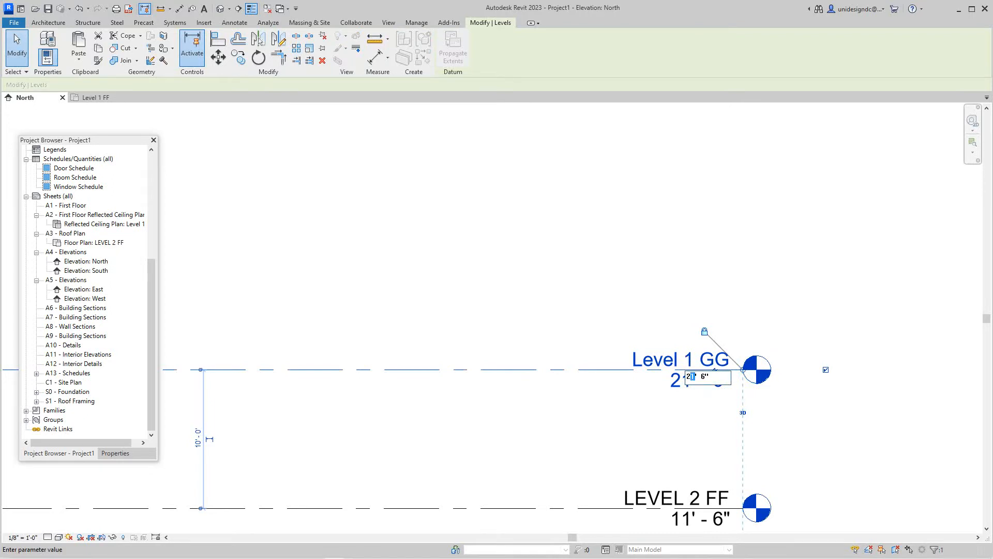
{"action": "key", "text": "Return"}
{"action": "key", "text": "Escape"}
{"action": "scroll", "coordinate": [729, 311], "scroll_direction": "down", "scroll_amount": 5}
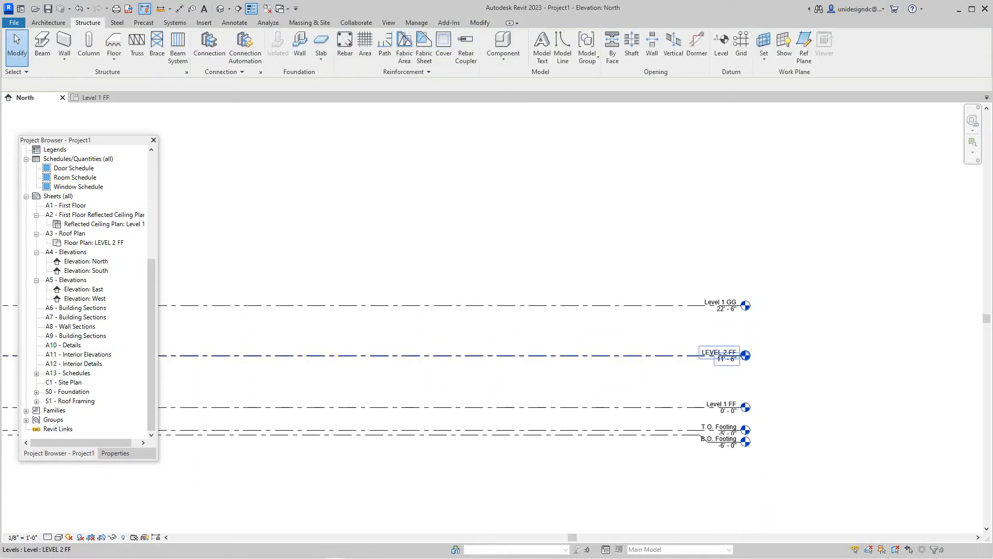
- Hide the topmost level's extra head bubble at the end opposite the other levels' heads
{"action": "middle_click_drag", "start_coordinate": [724, 401], "coordinate": [742, 413]}
{"action": "scroll", "coordinate": [698, 413], "scroll_direction": "down", "scroll_amount": 4}
{"action": "scroll", "coordinate": [416, 377], "scroll_direction": "up", "scroll_amount": 6}
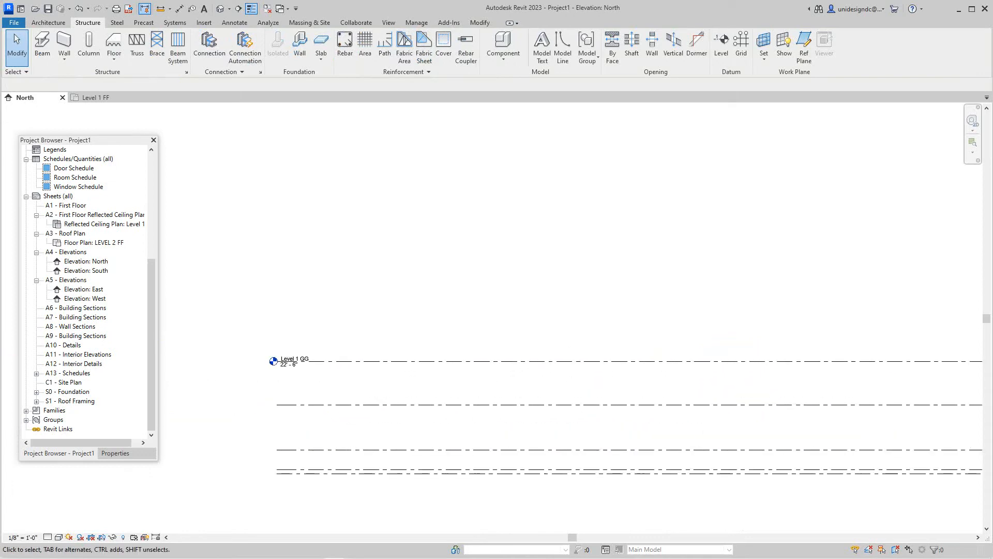
{"action": "left_click", "coordinate": [274, 357]}
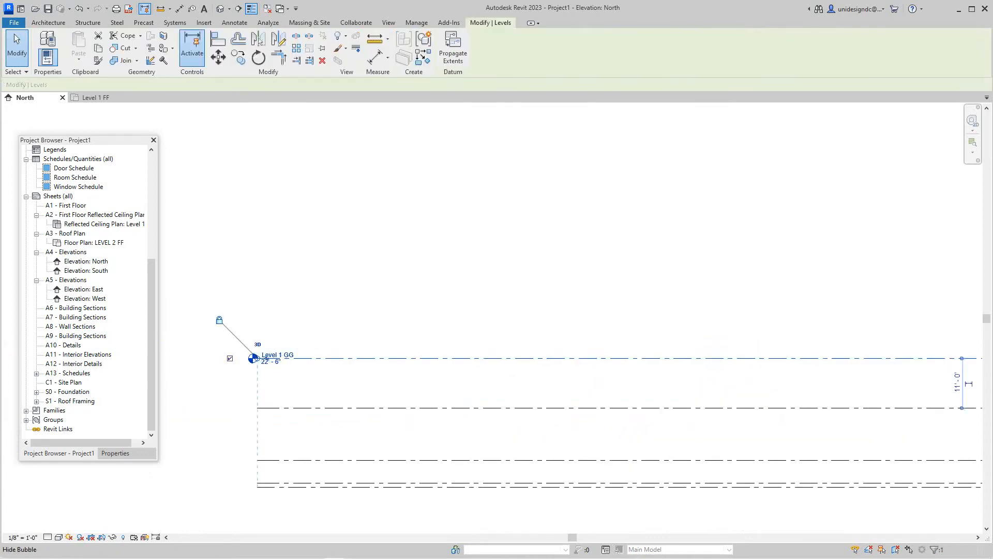
{"action": "key", "text": "Escape"}
{"action": "scroll", "coordinate": [221, 255], "scroll_direction": "down", "scroll_amount": 3}
{"action": "middle_click_drag", "start_coordinate": [221, 254], "coordinate": [222, 267]}
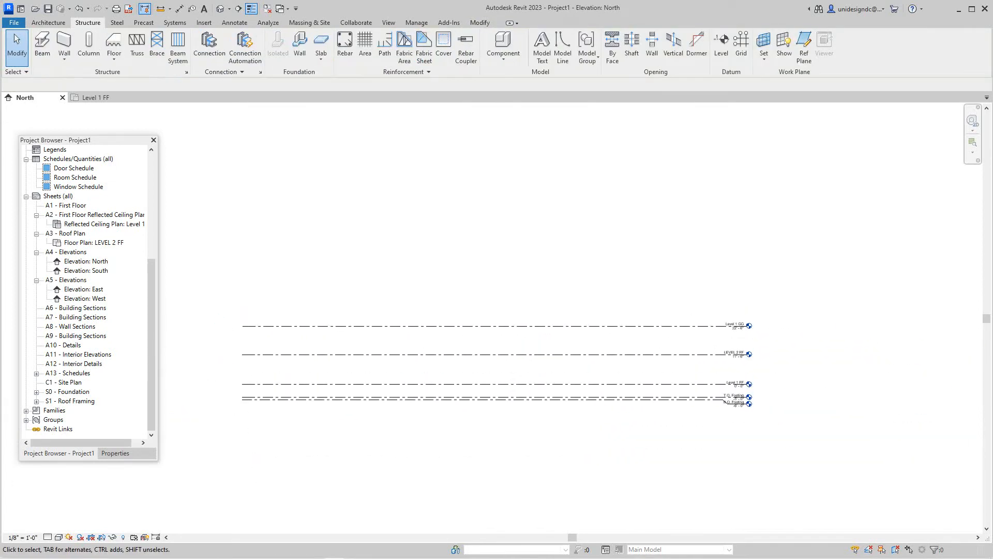
- Open the Level 1 FF floor plan and set up a structural wall with its height reaching LEVEL 2 FF
{"action": "left_click", "coordinate": [96, 97]}
{"action": "scroll", "coordinate": [469, 435], "scroll_direction": "up", "scroll_amount": 3}
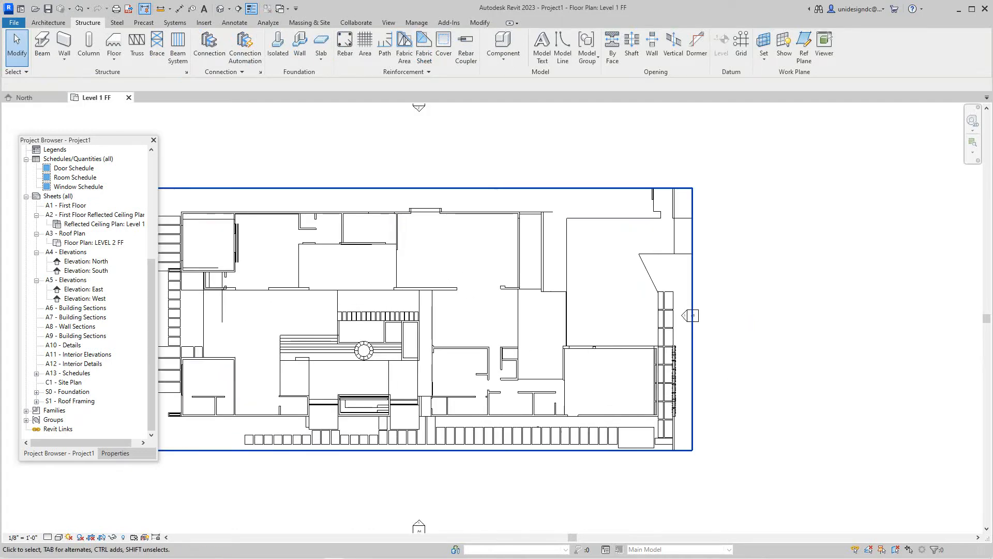
{"action": "middle_click_drag", "start_coordinate": [439, 362], "coordinate": [682, 497]}
{"action": "scroll", "coordinate": [533, 394], "scroll_direction": "up", "scroll_amount": 3}
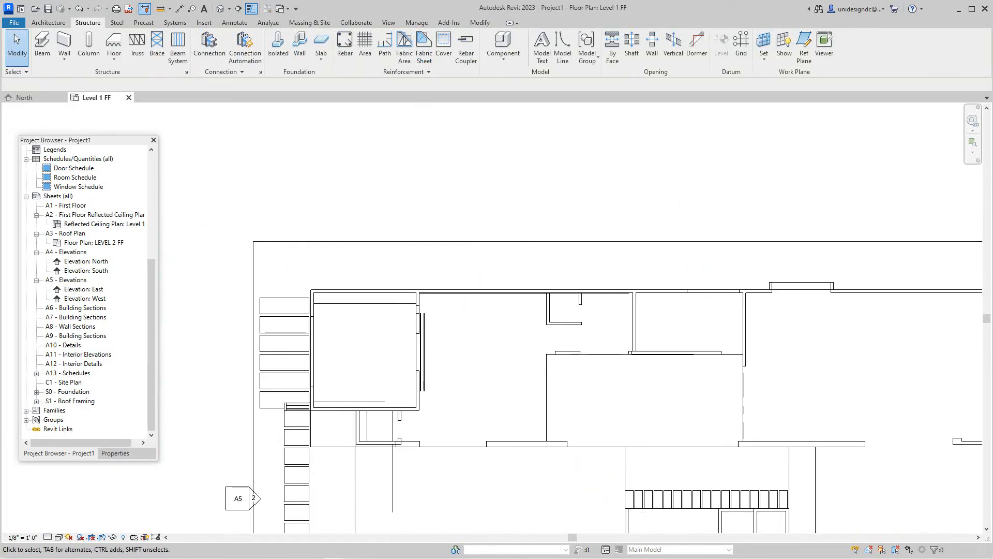
{"action": "middle_click_drag", "start_coordinate": [534, 394], "coordinate": [523, 423]}
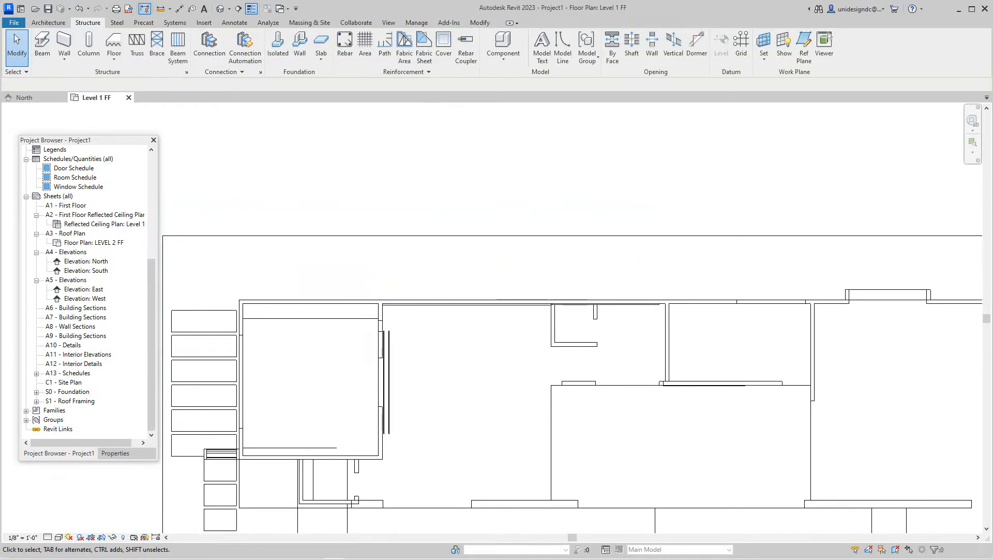
{"action": "left_click", "coordinate": [64, 58]}
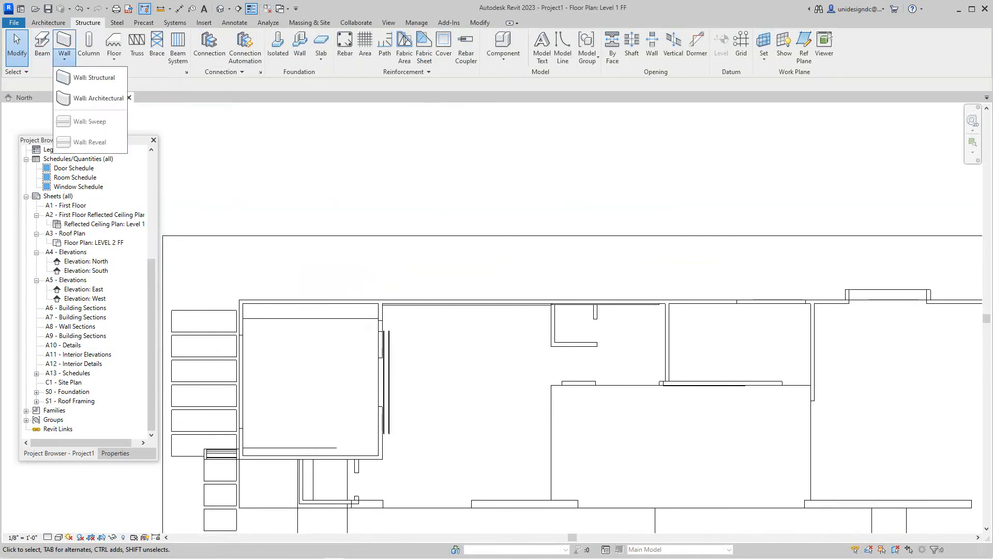
{"action": "left_click", "coordinate": [93, 78]}
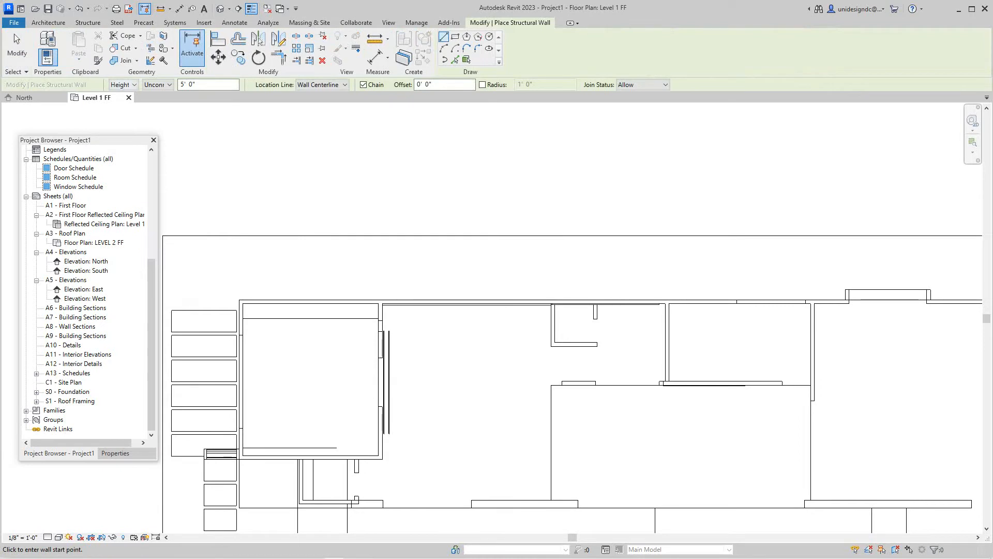
{"action": "left_click", "coordinate": [158, 84]}
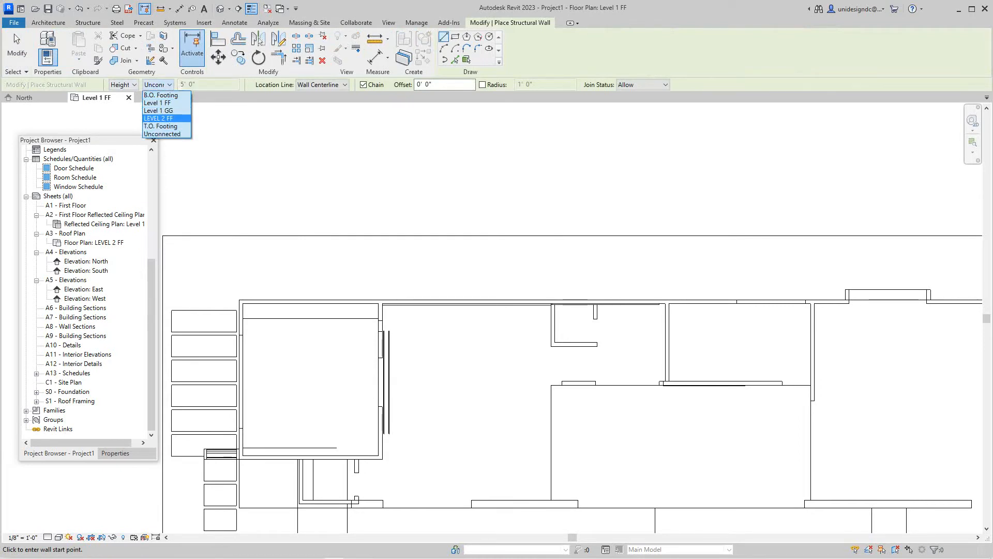
{"action": "left_click", "coordinate": [158, 118]}
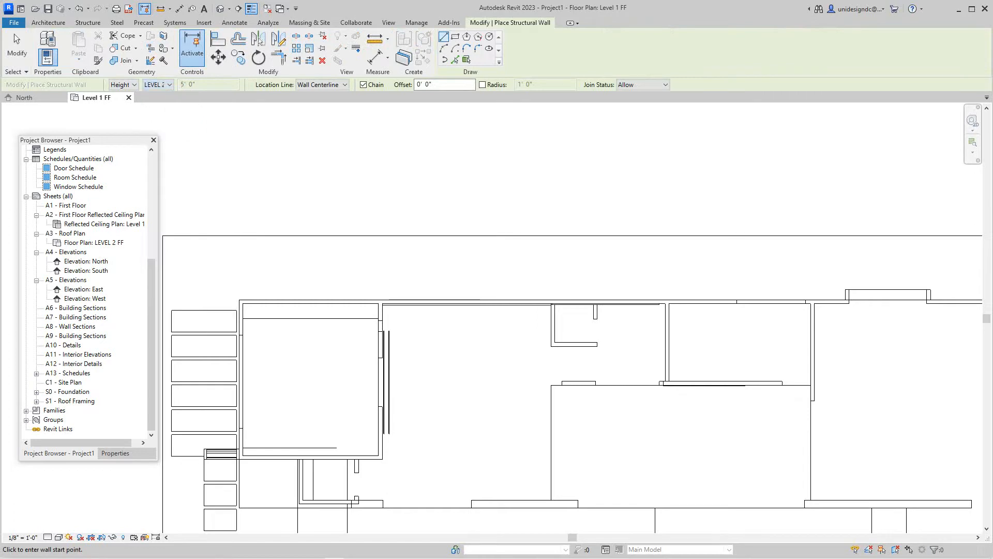
{"action": "scroll", "coordinate": [255, 300], "scroll_direction": "up", "scroll_amount": 2}
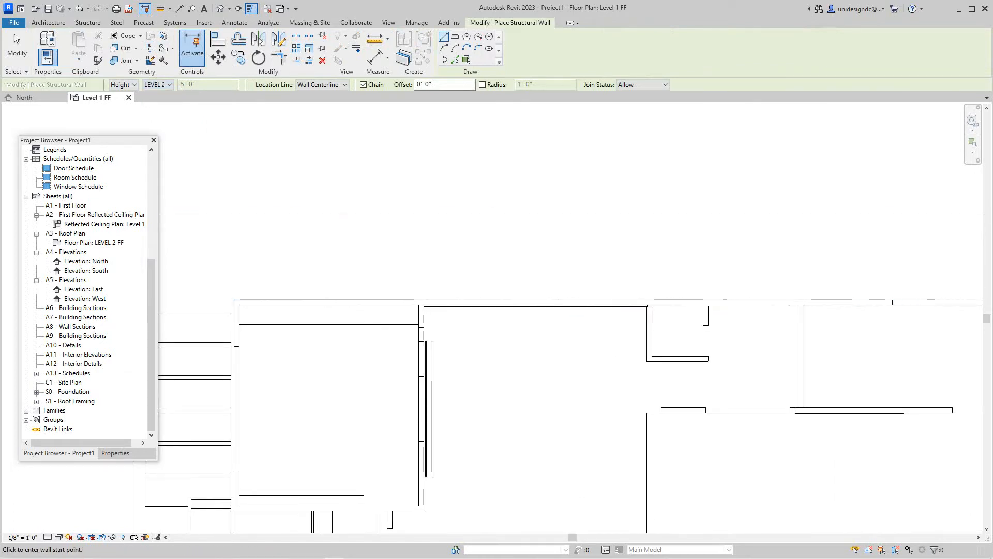
{"action": "scroll", "coordinate": [333, 274], "scroll_direction": "down", "scroll_amount": 2}
{"action": "middle_click_drag", "start_coordinate": [569, 331], "coordinate": [478, 338]}
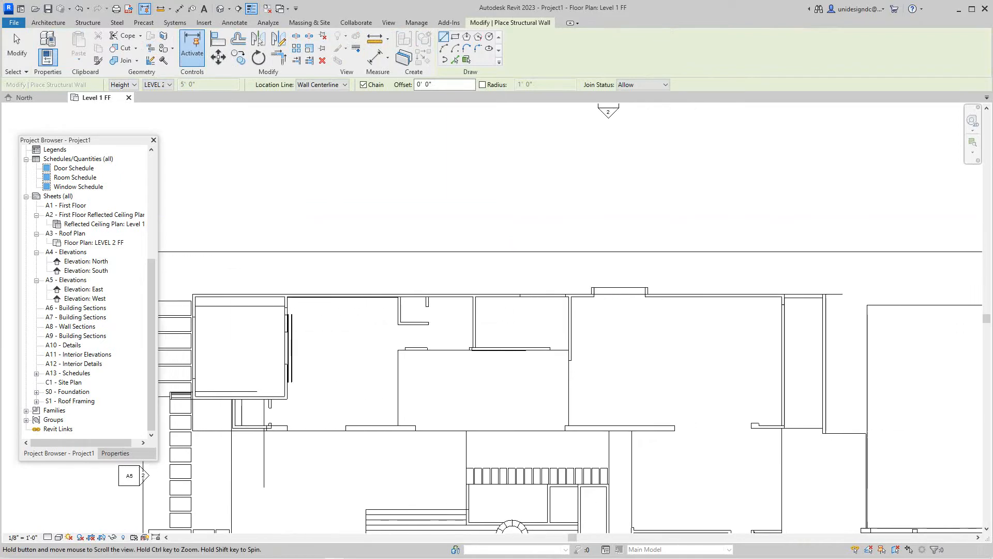
{"action": "scroll", "coordinate": [170, 290], "scroll_direction": "up", "scroll_amount": 4}
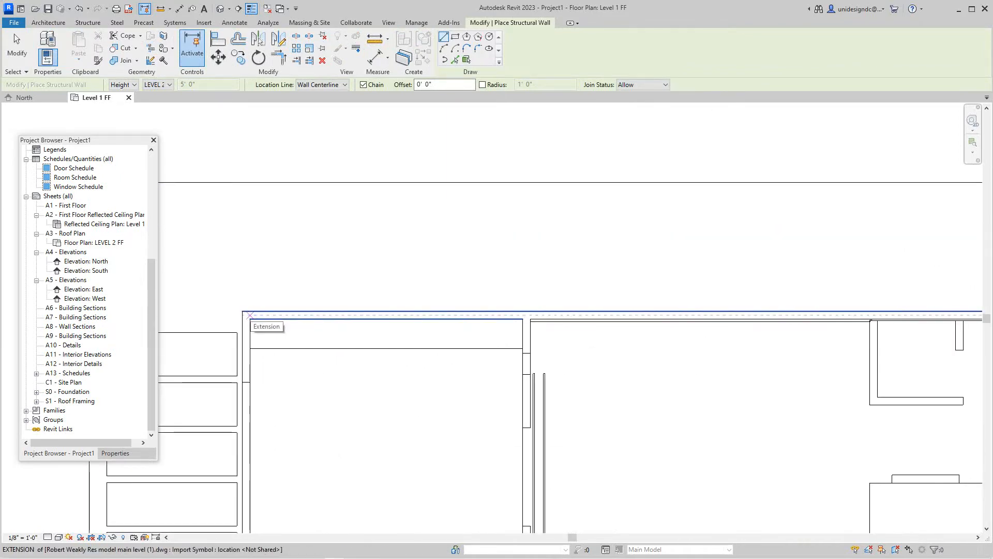
{"action": "left_click", "coordinate": [250, 314]}
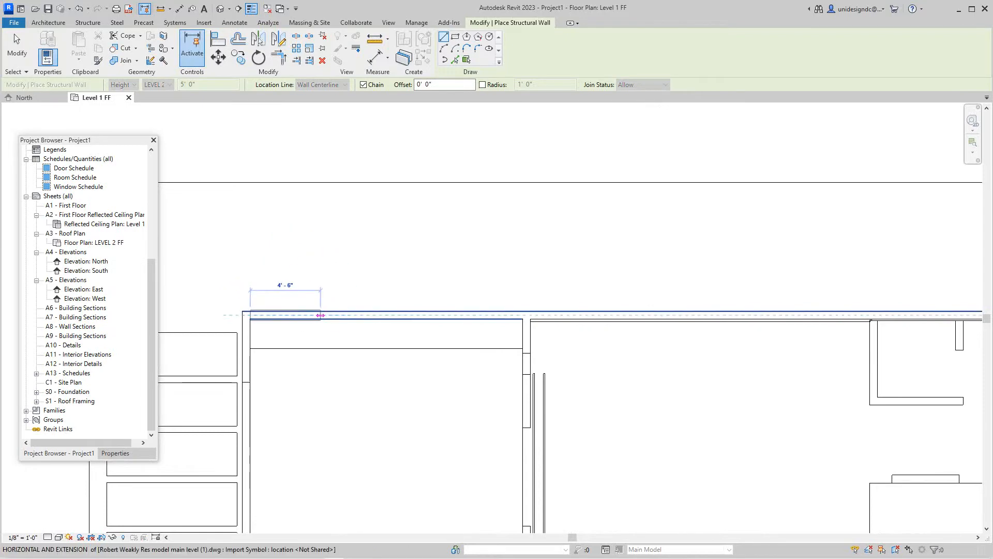
{"action": "left_click", "coordinate": [115, 452]}
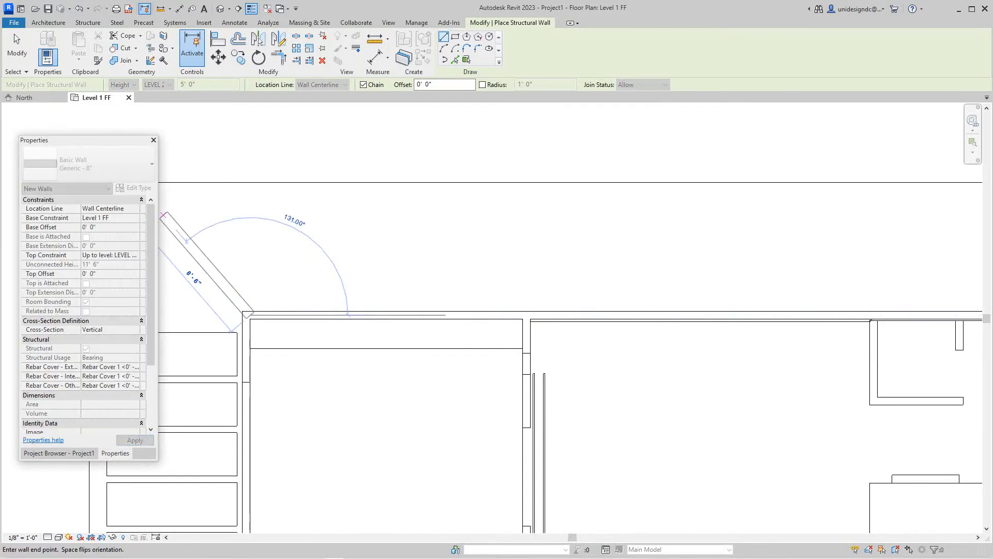
{"action": "scroll", "coordinate": [250, 292], "scroll_direction": "down", "scroll_amount": 2}
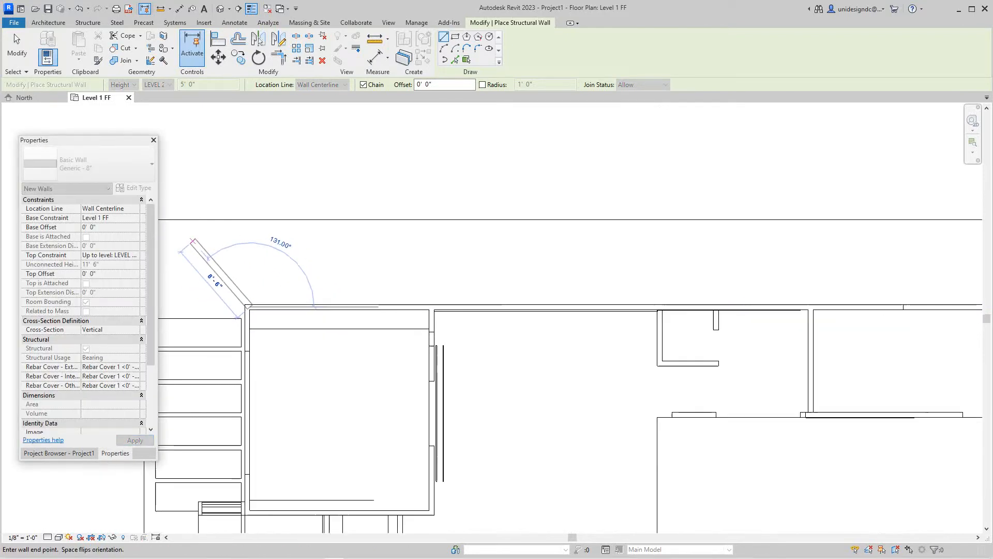
{"action": "scroll", "coordinate": [282, 293], "scroll_direction": "up", "scroll_amount": 2}
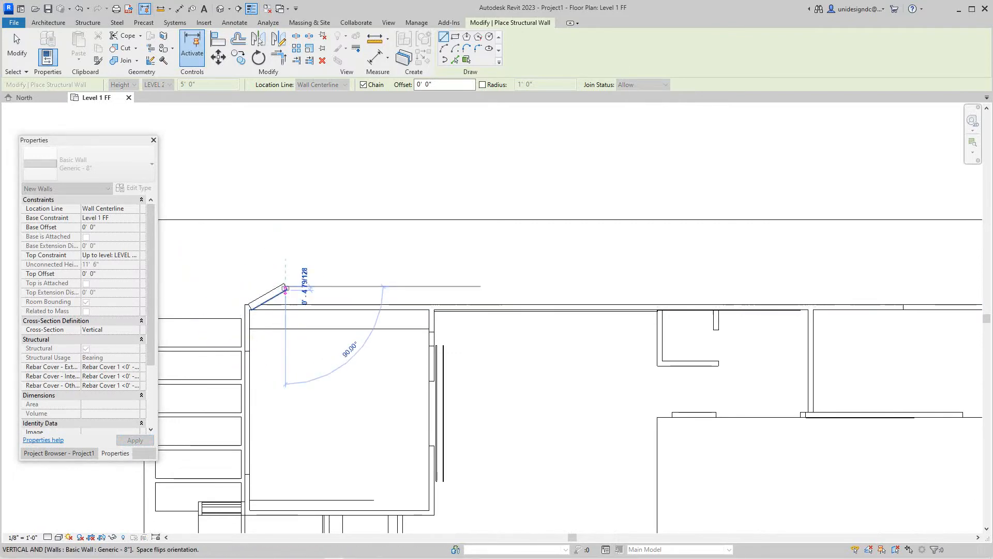
{"action": "key", "text": "Escape"}
{"action": "key", "text": "Escape"}
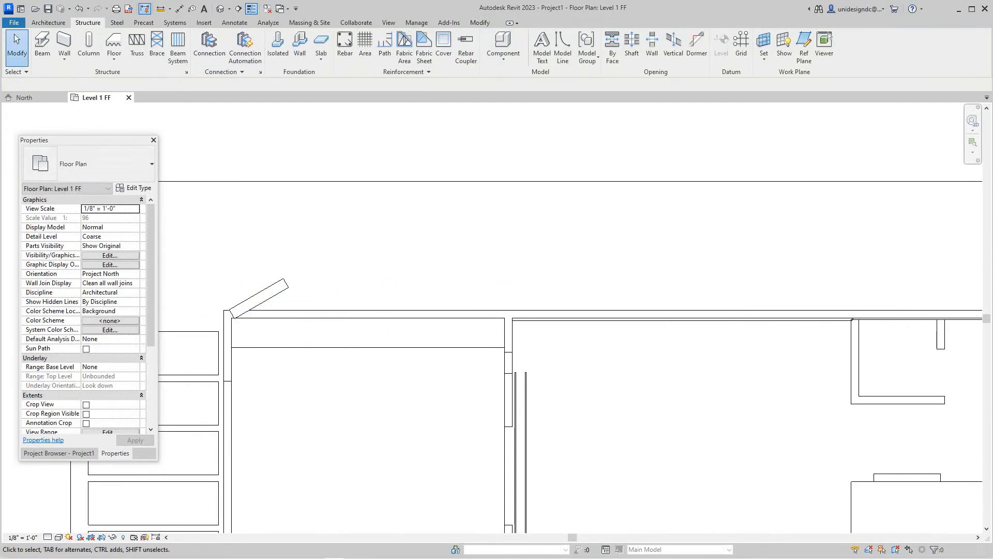
{"action": "scroll", "coordinate": [291, 297], "scroll_direction": "down", "scroll_amount": 1}
{"action": "left_click", "coordinate": [274, 292]}
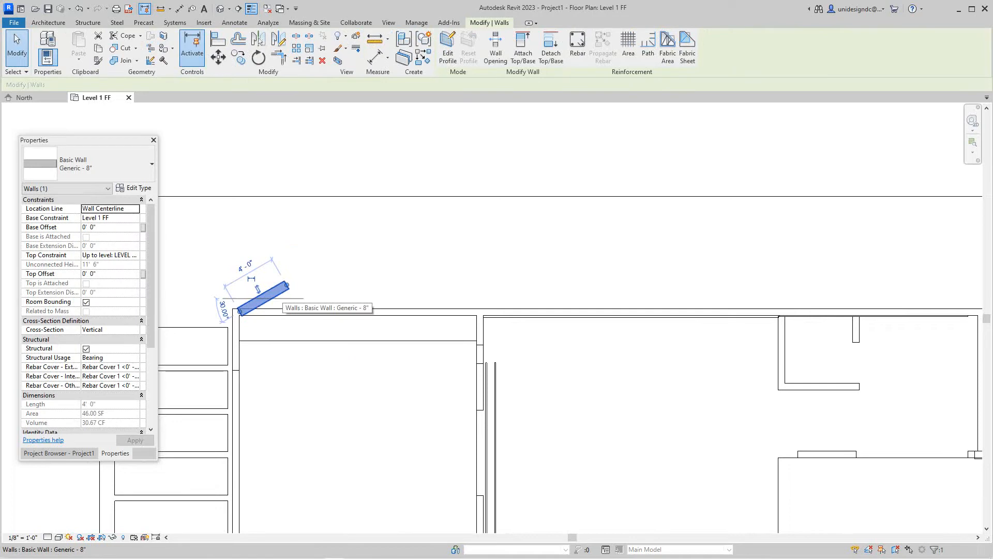
{"action": "key", "text": "Delete"}
{"action": "scroll", "coordinate": [511, 325], "scroll_direction": "down", "scroll_amount": 2}
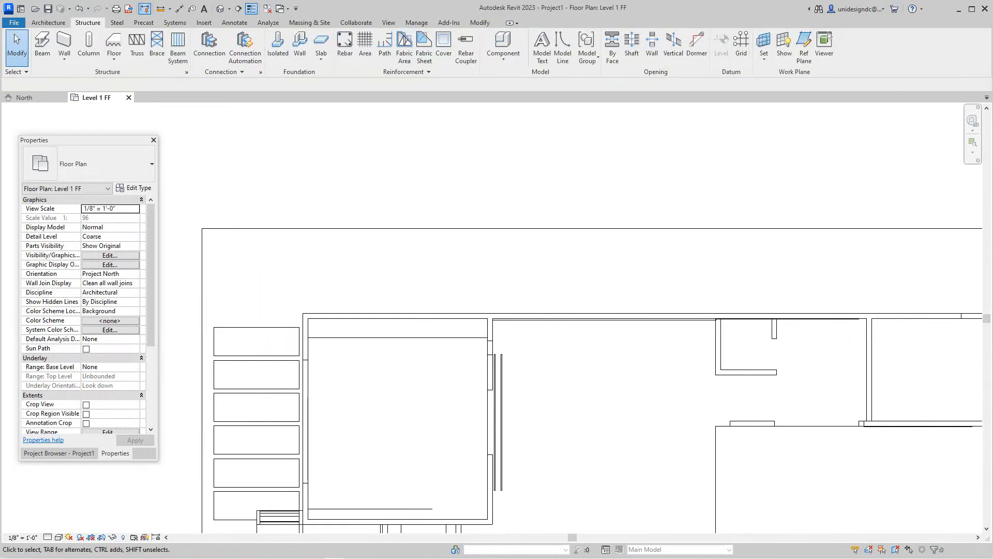
- Restart the structural wall, widen the Properties palette to check the wall's constraints, and move the palette clear of the plan
{"action": "left_click", "coordinate": [64, 44]}
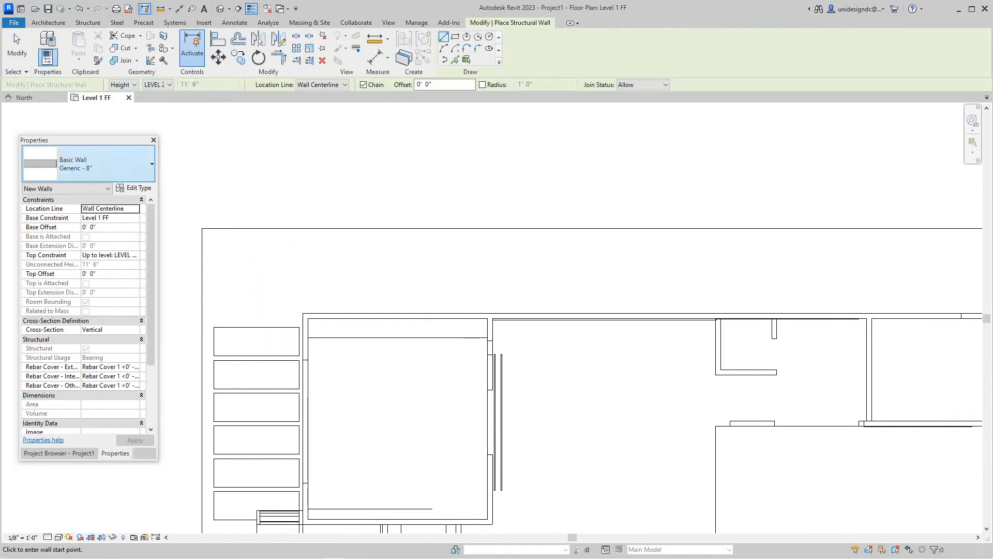
{"action": "scroll", "coordinate": [83, 310], "scroll_direction": "down", "scroll_amount": 4}
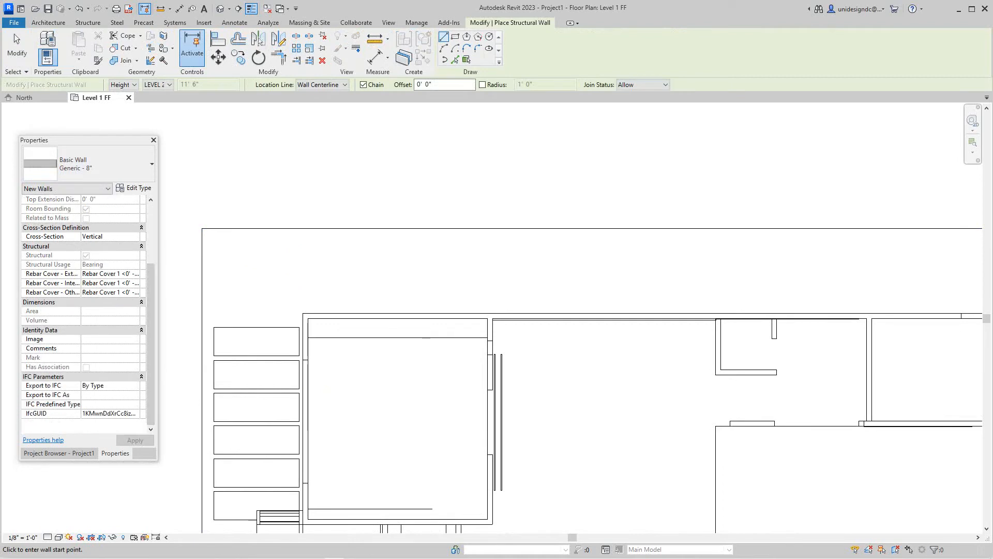
{"action": "left_click_drag", "start_coordinate": [157, 279], "coordinate": [202, 279]}
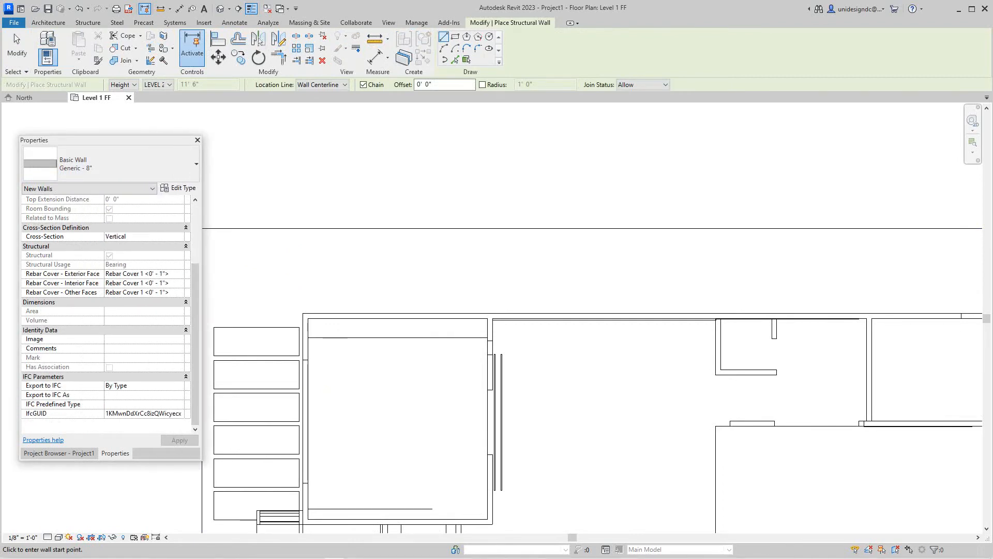
{"action": "scroll", "coordinate": [104, 311], "scroll_direction": "up", "scroll_amount": 5}
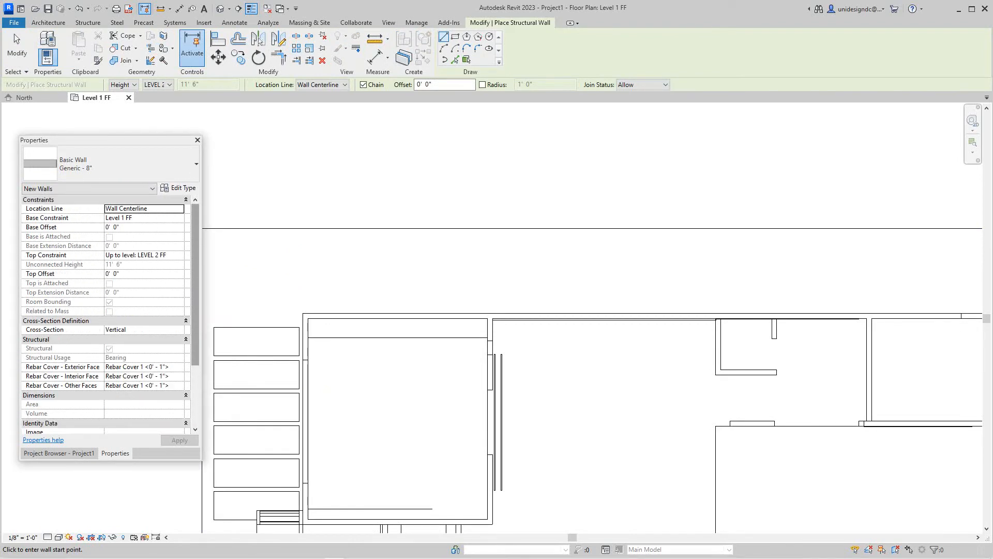
{"action": "left_click_drag", "start_coordinate": [131, 141], "coordinate": [98, 155]}
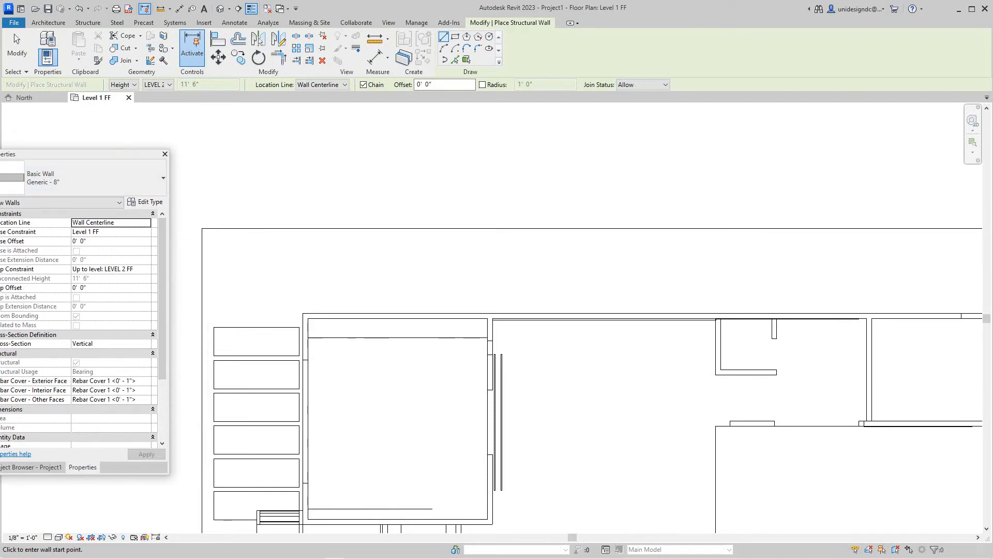
- Draw a Generic - 8" structural wall along the north exterior wall's centreline, from the building's northwest corner to the near corner of the projecting bay
{"action": "scroll", "coordinate": [234, 266], "scroll_direction": "down", "scroll_amount": 3}
{"action": "scroll", "coordinate": [234, 265], "scroll_direction": "up", "scroll_amount": 1}
{"action": "middle_click_drag", "start_coordinate": [234, 265], "coordinate": [268, 265]}
{"action": "scroll", "coordinate": [305, 298], "scroll_direction": "down", "scroll_amount": 1}
{"action": "scroll", "coordinate": [321, 311], "scroll_direction": "up", "scroll_amount": 6}
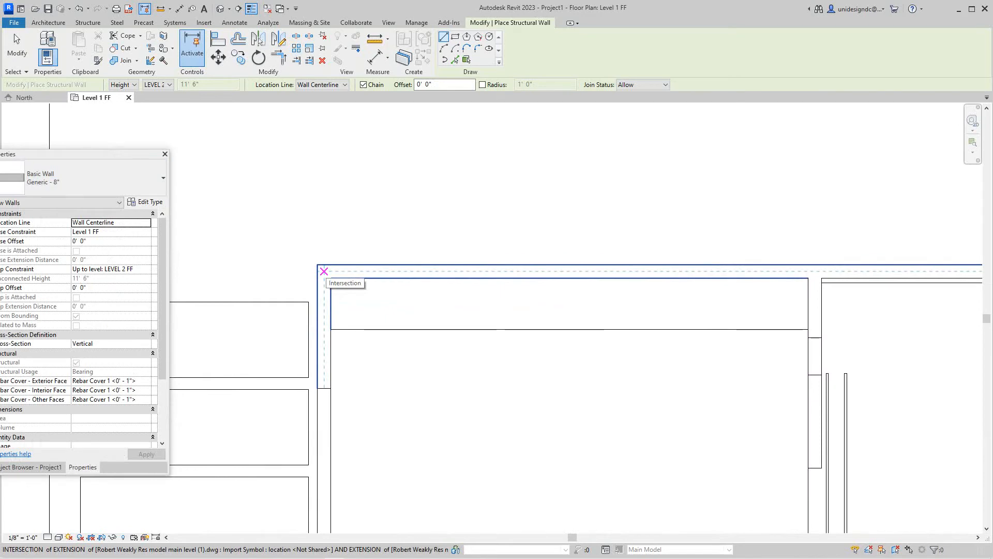
{"action": "left_click", "coordinate": [324, 271]}
{"action": "scroll", "coordinate": [430, 285], "scroll_direction": "down", "scroll_amount": 3}
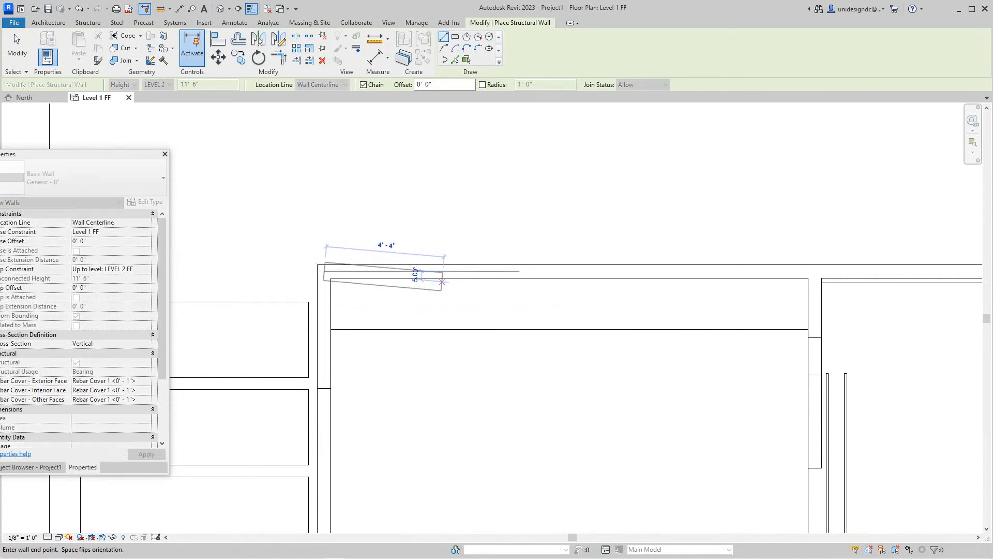
{"action": "middle_click_drag", "start_coordinate": [442, 285], "coordinate": [250, 295]}
{"action": "scroll", "coordinate": [546, 286], "scroll_direction": "down", "scroll_amount": 2}
{"action": "middle_click_drag", "start_coordinate": [546, 286], "coordinate": [404, 285]}
{"action": "scroll", "coordinate": [521, 265], "scroll_direction": "up", "scroll_amount": 2}
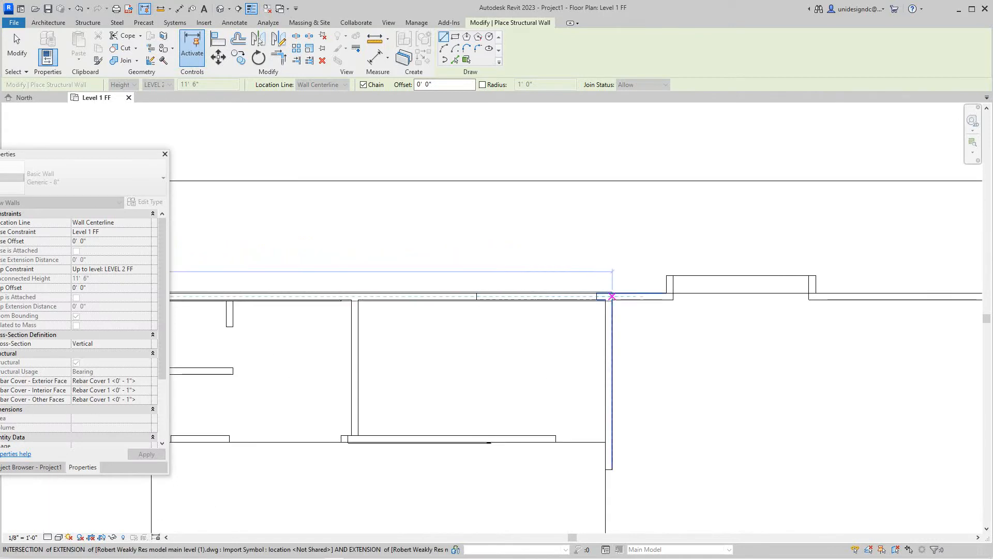
{"action": "scroll", "coordinate": [667, 295], "scroll_direction": "up", "scroll_amount": 2}
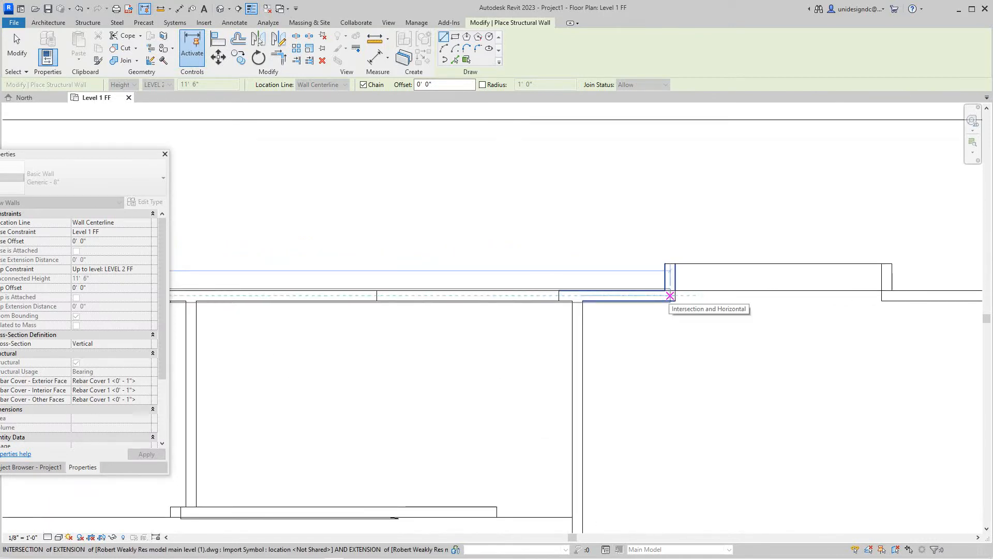
{"action": "scroll", "coordinate": [670, 296], "scroll_direction": "up", "scroll_amount": 2}
{"action": "left_click", "coordinate": [670, 296]}
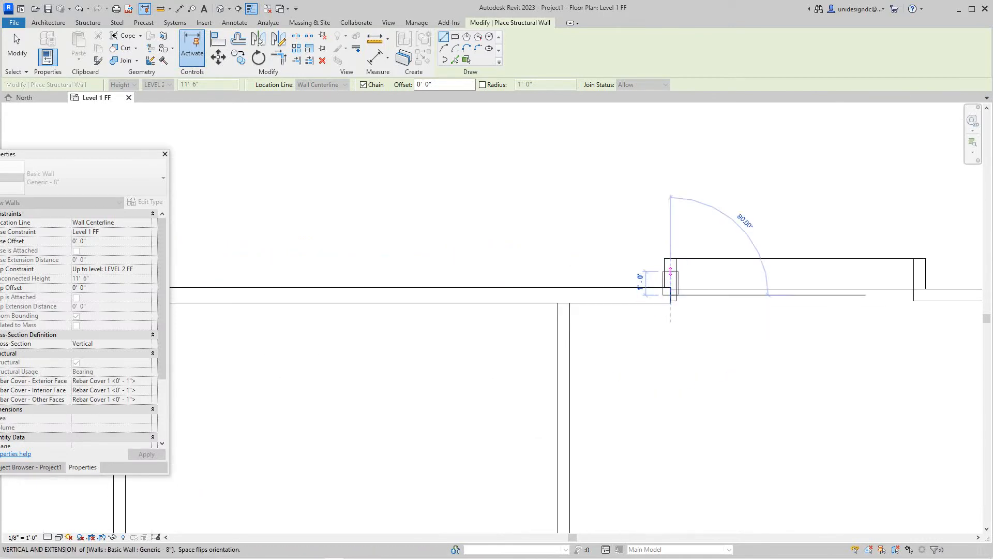
- Draw the short structural return walls on both sides of the projecting north bay, between its outer face and the north wall's centreline
{"action": "left_click", "coordinate": [671, 258]}
{"action": "key", "text": "Escape"}
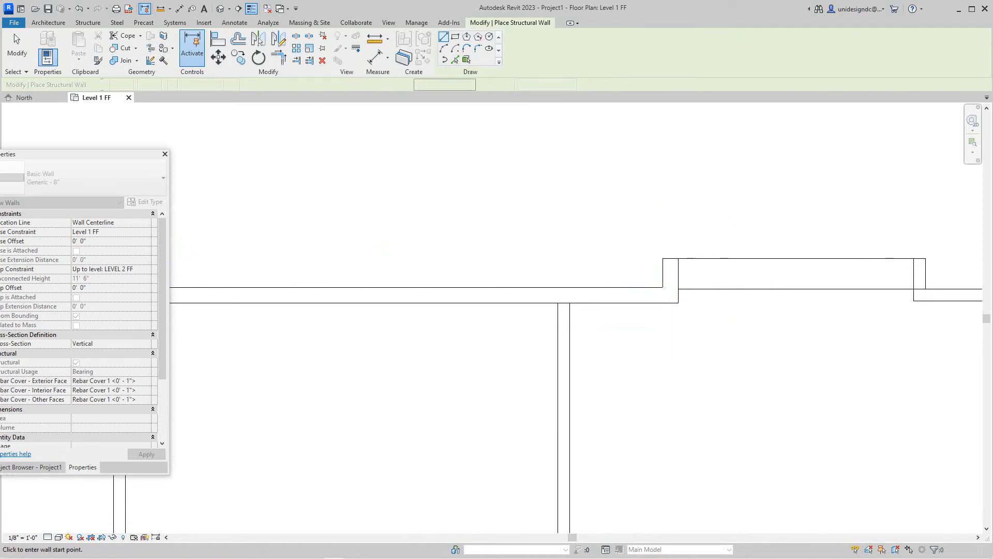
{"action": "scroll", "coordinate": [289, 359], "scroll_direction": "down", "scroll_amount": 1}
{"action": "left_click", "coordinate": [765, 284]}
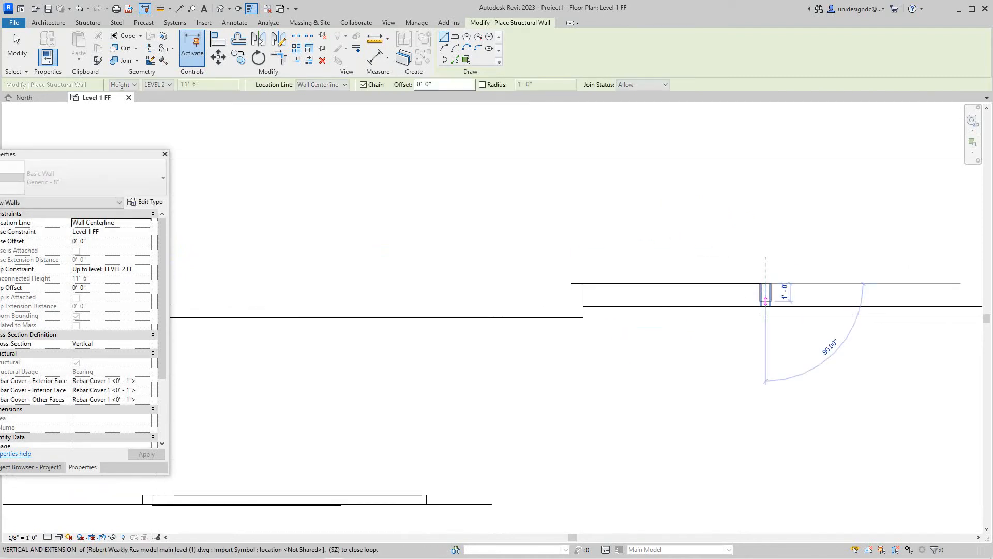
{"action": "left_click", "coordinate": [765, 311]}
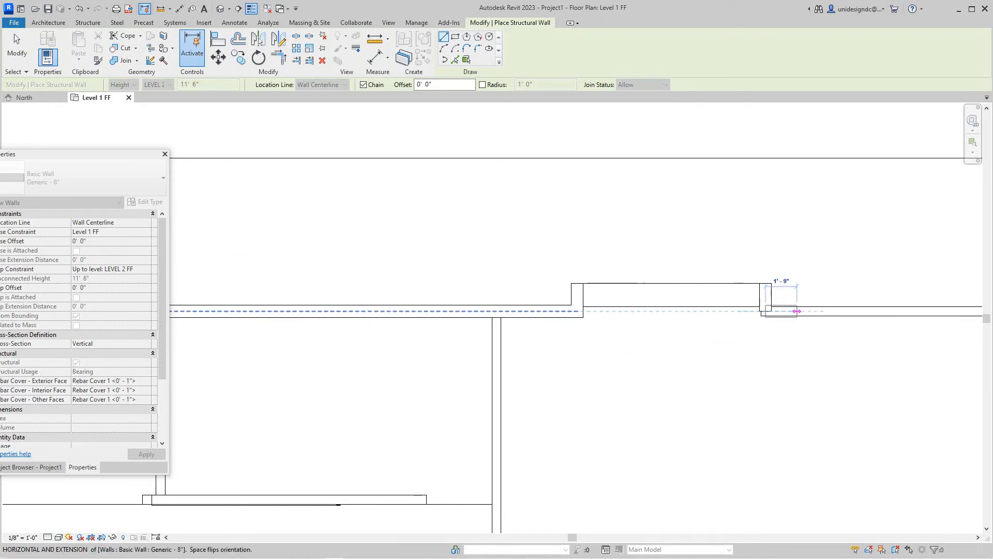
- Continue the structural wall about 26'-10" east from the bay along the north wall's centreline to the next north-south wall
{"action": "scroll", "coordinate": [775, 312], "scroll_direction": "down", "scroll_amount": 1}
{"action": "middle_click_drag", "start_coordinate": [775, 312], "coordinate": [550, 313]}
{"action": "middle_click_drag", "start_coordinate": [708, 313], "coordinate": [565, 298]}
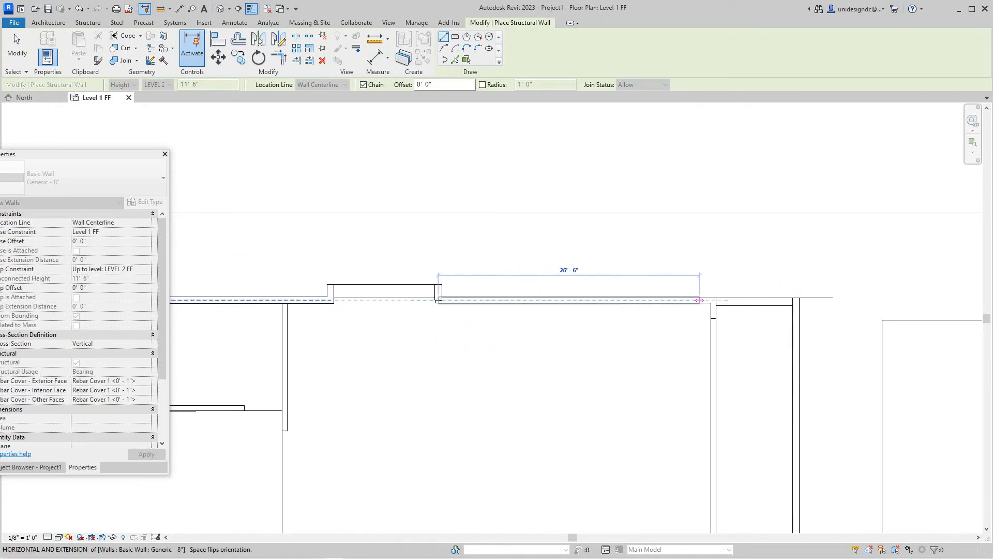
{"action": "scroll", "coordinate": [700, 299], "scroll_direction": "down", "scroll_amount": 1}
{"action": "scroll", "coordinate": [696, 299], "scroll_direction": "up", "scroll_amount": 2}
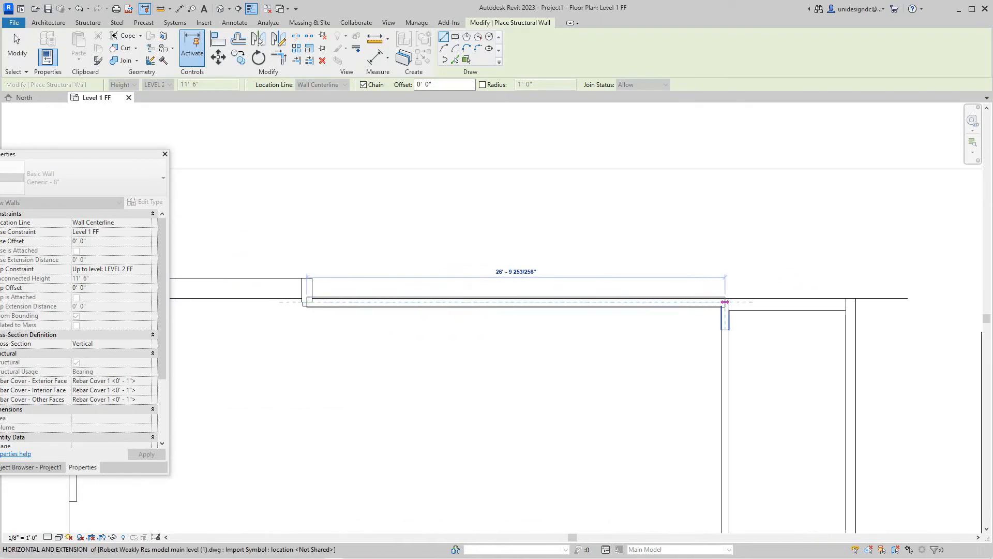
{"action": "left_click", "coordinate": [724, 301]}
- Continue the structural wall 25'-10" south from the north wall's east end to the short stub wall's centreline and end the chain
{"action": "scroll", "coordinate": [728, 333], "scroll_direction": "down", "scroll_amount": 3}
{"action": "middle_click_drag", "start_coordinate": [729, 337], "coordinate": [707, 199]}
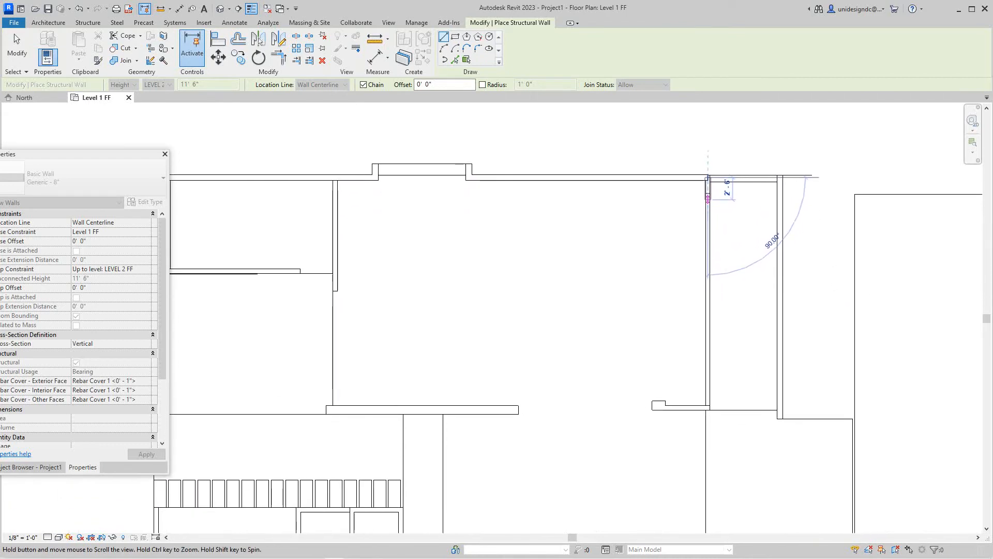
{"action": "scroll", "coordinate": [699, 408], "scroll_direction": "up", "scroll_amount": 1}
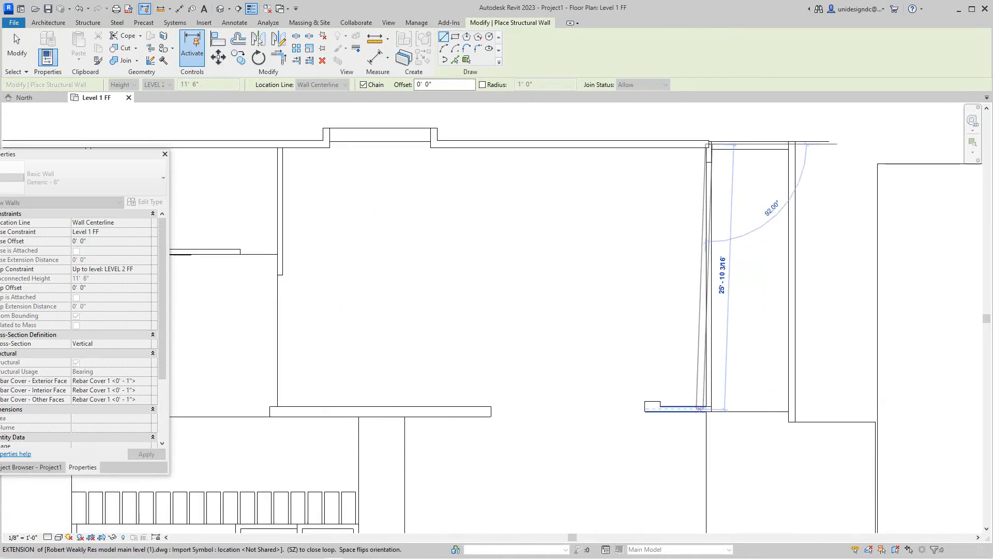
{"action": "scroll", "coordinate": [699, 409], "scroll_direction": "down", "scroll_amount": 4}
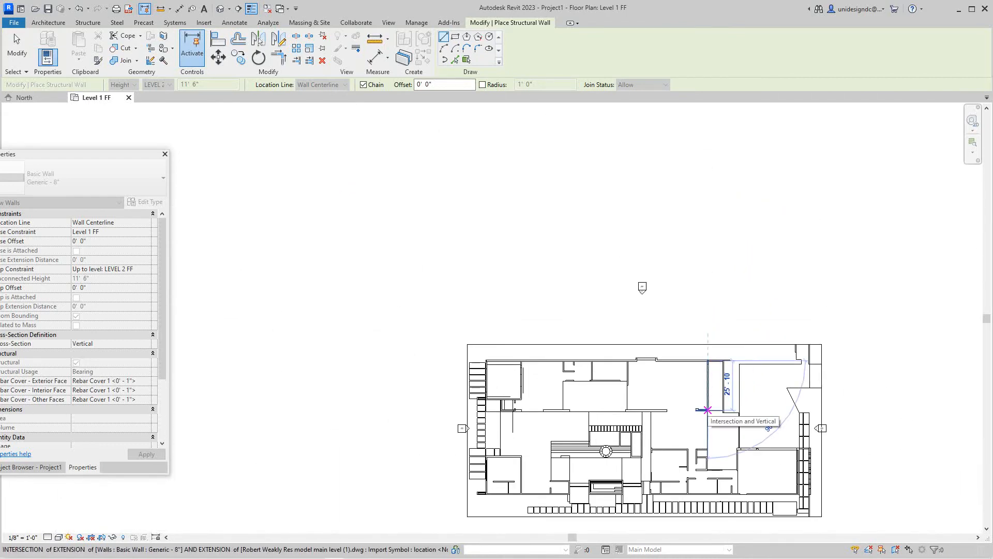
{"action": "scroll", "coordinate": [708, 410], "scroll_direction": "up", "scroll_amount": 4}
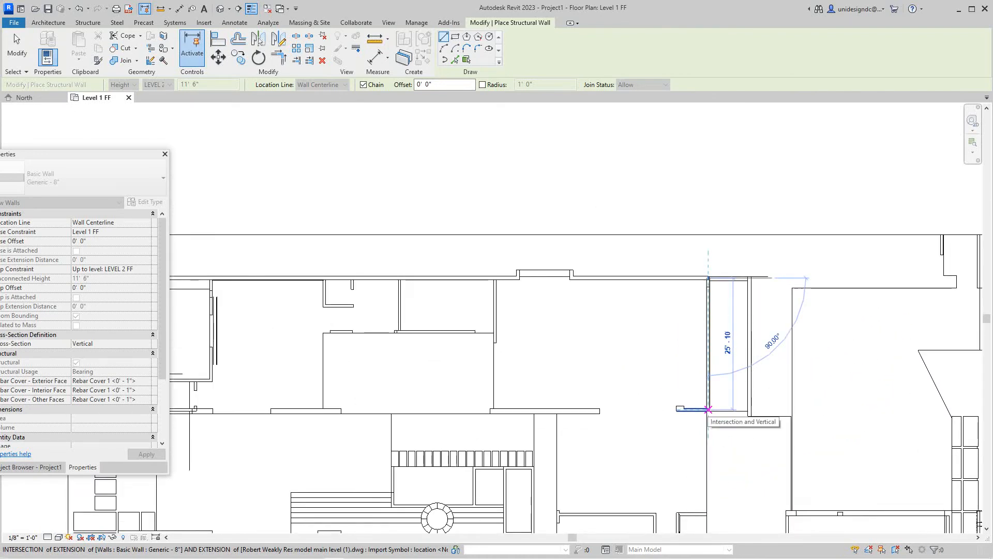
{"action": "scroll", "coordinate": [708, 410], "scroll_direction": "down", "scroll_amount": 1}
{"action": "middle_click_drag", "start_coordinate": [720, 346], "coordinate": [695, 324]}
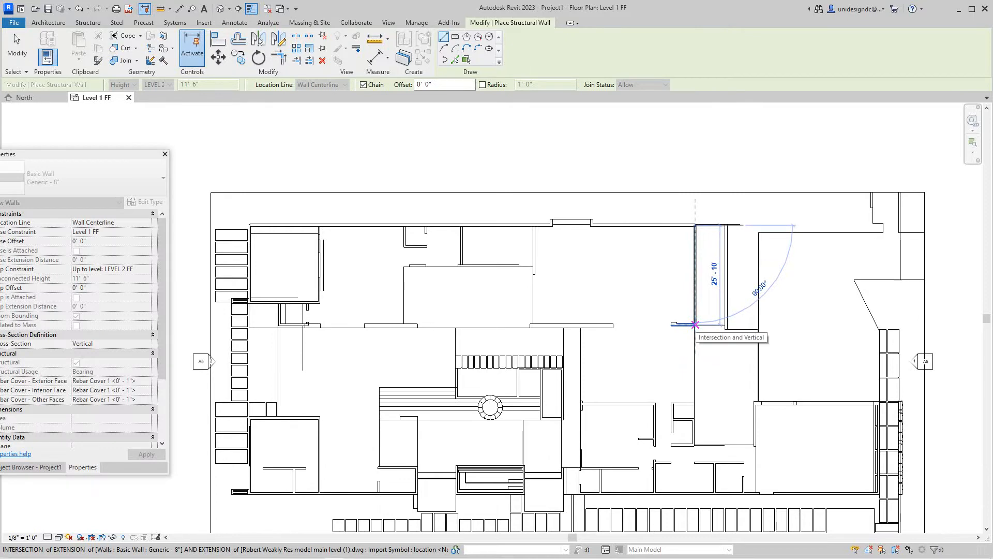
{"action": "left_click", "coordinate": [695, 325]}
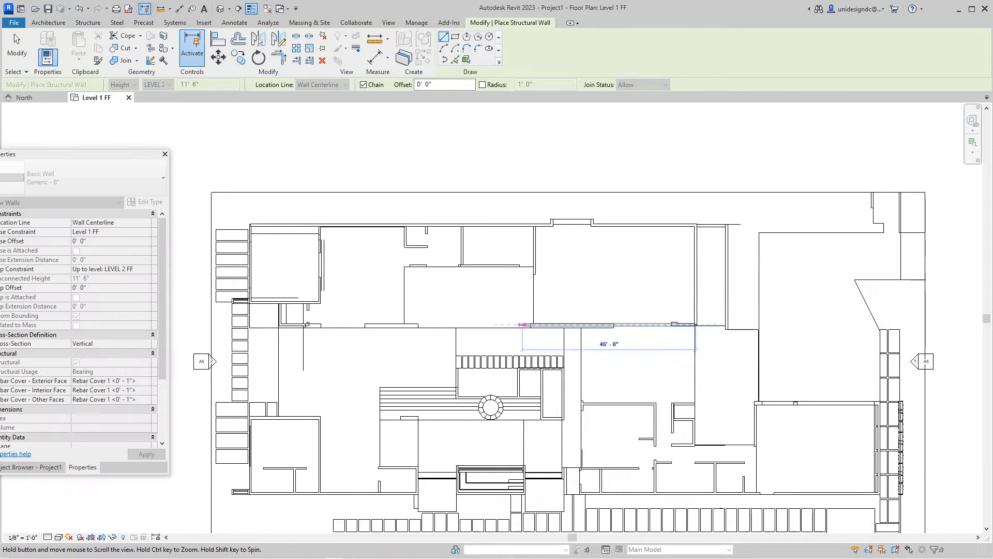
{"action": "middle_click_drag", "start_coordinate": [522, 325], "coordinate": [568, 333]}
{"action": "scroll", "coordinate": [576, 331], "scroll_direction": "up", "scroll_amount": 2}
{"action": "scroll", "coordinate": [574, 331], "scroll_direction": "up", "scroll_amount": 1}
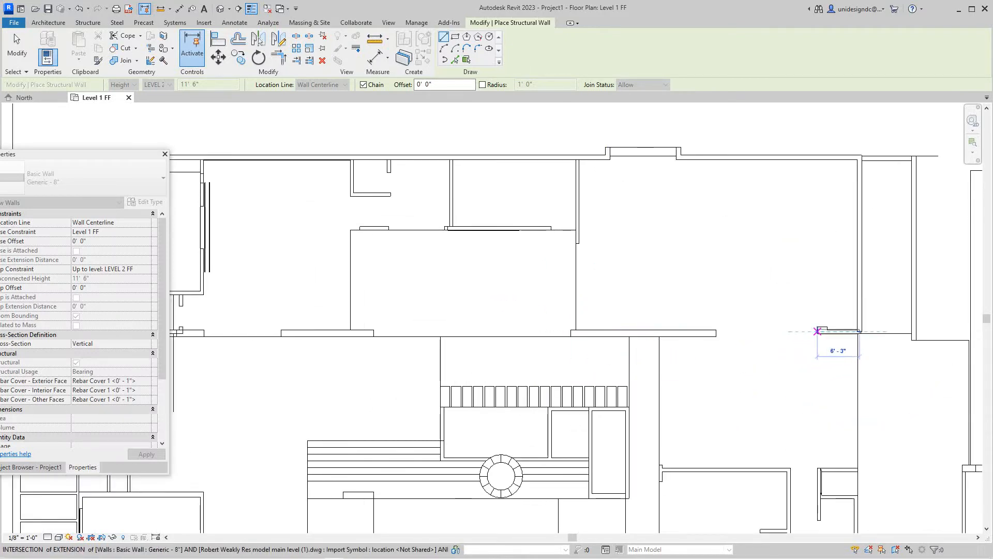
{"action": "key", "text": "Escape"}
- Draw a 32'-0" structural wall along the north side of the southeast room, from its northwest to its northeast corner
{"action": "scroll", "coordinate": [620, 308], "scroll_direction": "down", "scroll_amount": 3}
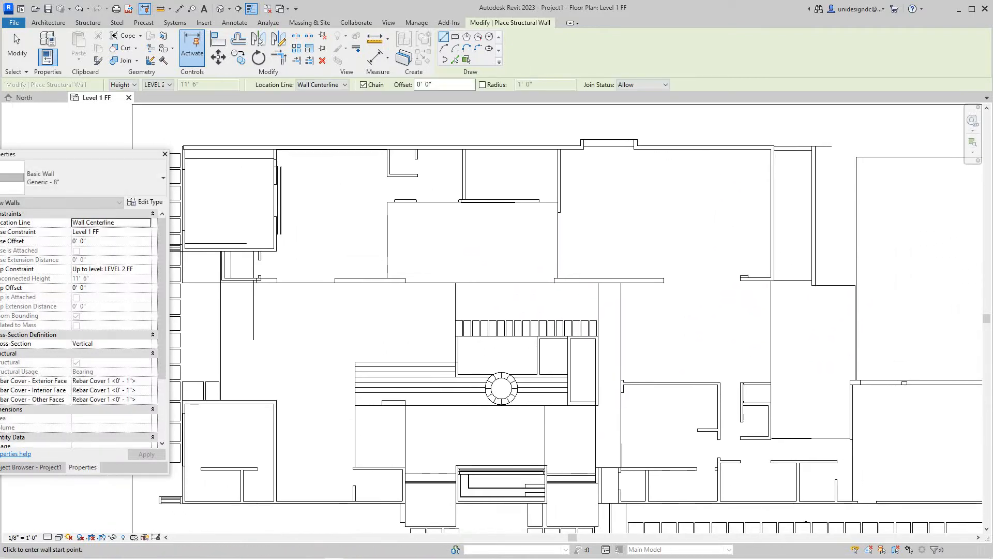
{"action": "middle_click_drag", "start_coordinate": [760, 369], "coordinate": [724, 277]}
{"action": "scroll", "coordinate": [750, 335], "scroll_direction": "up", "scroll_amount": 1}
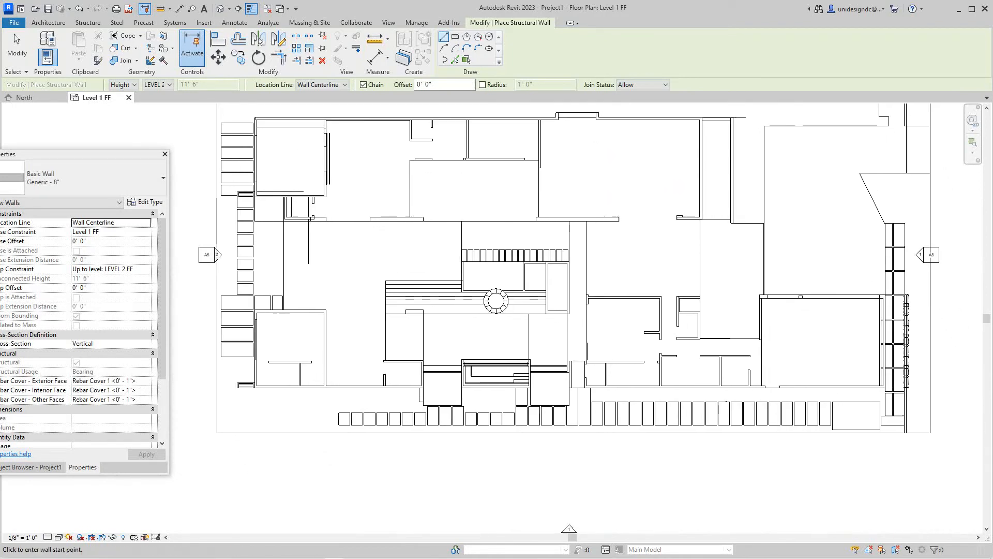
{"action": "middle_click_drag", "start_coordinate": [848, 386], "coordinate": [831, 395]}
{"action": "scroll", "coordinate": [747, 306], "scroll_direction": "up", "scroll_amount": 4}
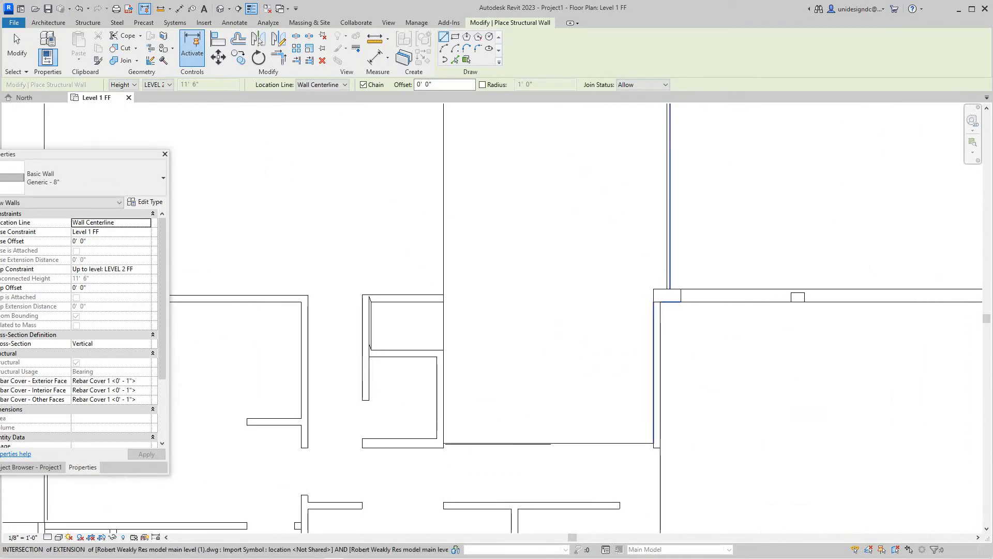
{"action": "left_click", "coordinate": [657, 296]}
{"action": "scroll", "coordinate": [723, 284], "scroll_direction": "down", "scroll_amount": 3}
{"action": "middle_click_drag", "start_coordinate": [731, 290], "coordinate": [585, 297]}
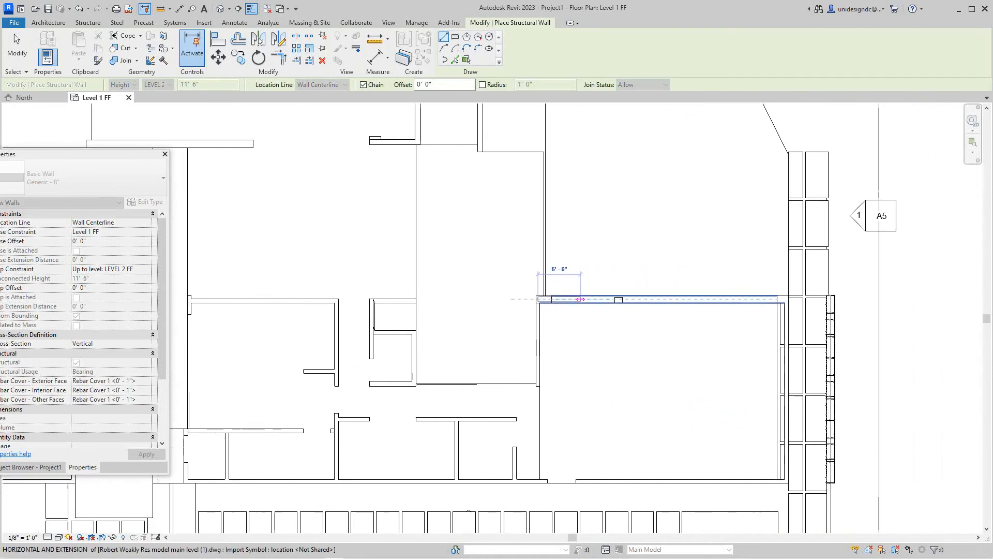
{"action": "scroll", "coordinate": [771, 297], "scroll_direction": "up", "scroll_amount": 1}
{"action": "scroll", "coordinate": [783, 311], "scroll_direction": "up", "scroll_amount": 1}
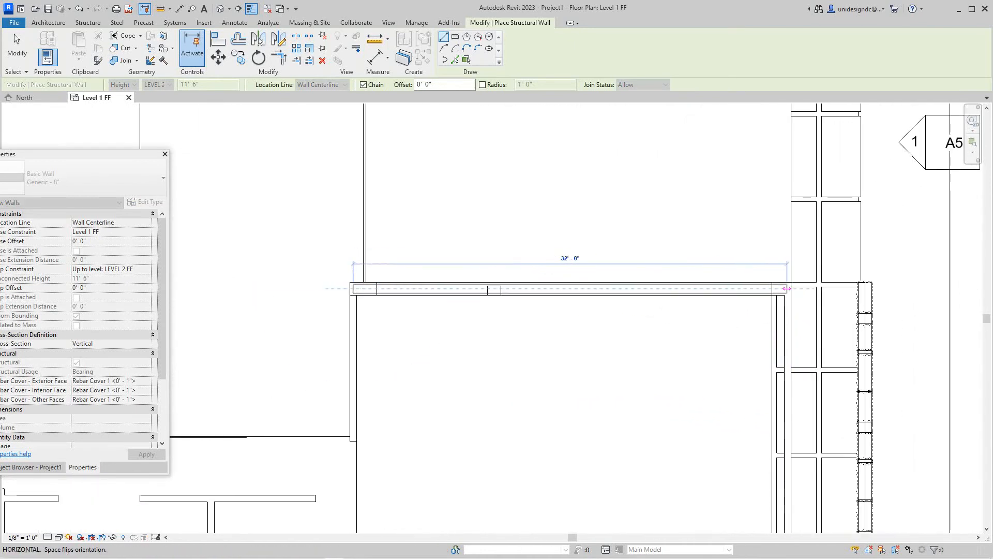
{"action": "left_click", "coordinate": [786, 292]}
- Continue the structural wall about 23'-9" south along the southeast room's east side to the building's southeast corner
{"action": "scroll", "coordinate": [789, 331], "scroll_direction": "down", "scroll_amount": 3}
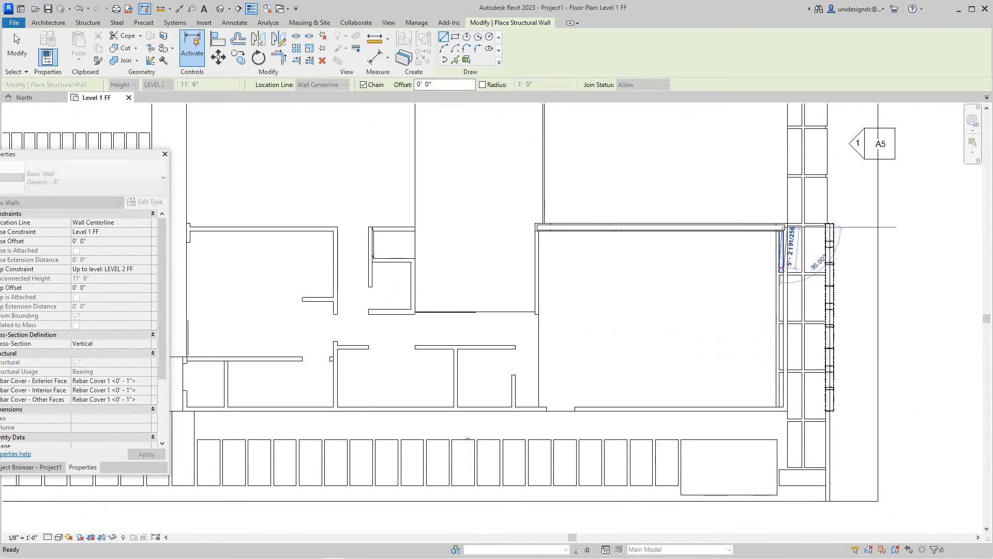
{"action": "scroll", "coordinate": [787, 411], "scroll_direction": "up", "scroll_amount": 2}
{"action": "left_click", "coordinate": [784, 411]}
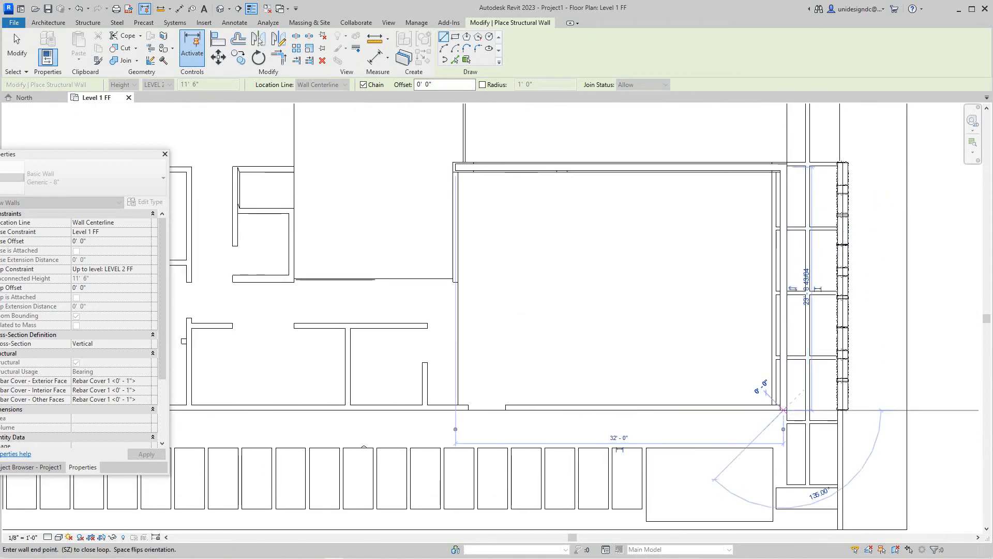
- Continue the structural wall 81'-4 3/16" west along the south exterior wall to the outer edge of the central passage, then leave the wall tool
{"action": "scroll", "coordinate": [586, 403], "scroll_direction": "down", "scroll_amount": 3}
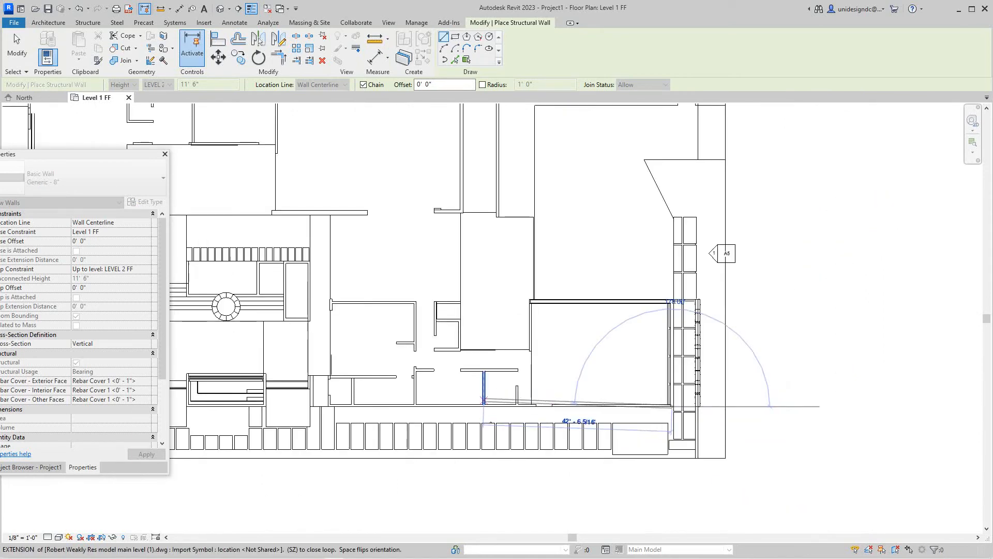
{"action": "middle_click_drag", "start_coordinate": [484, 406], "coordinate": [682, 431]}
{"action": "scroll", "coordinate": [527, 430], "scroll_direction": "up", "scroll_amount": 4}
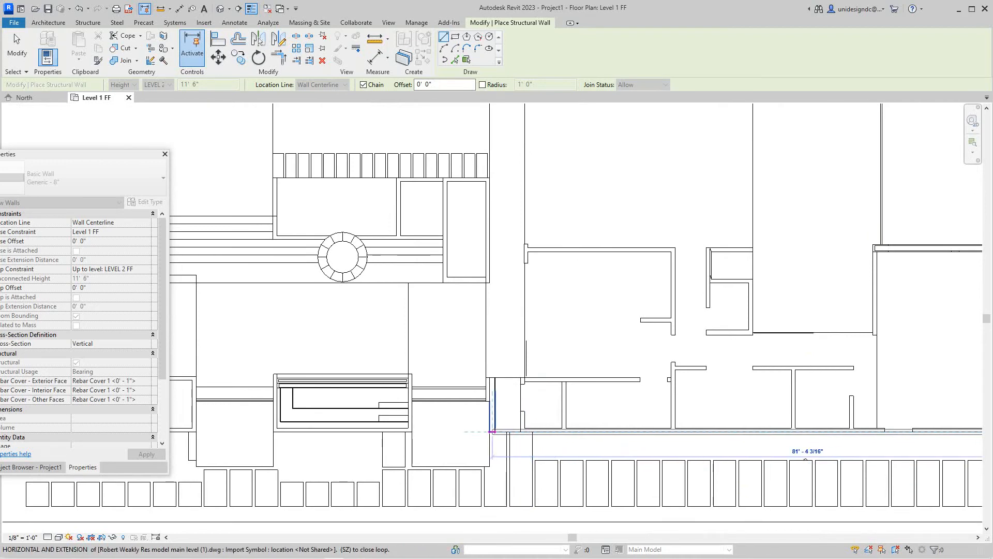
{"action": "left_click", "coordinate": [492, 431]}
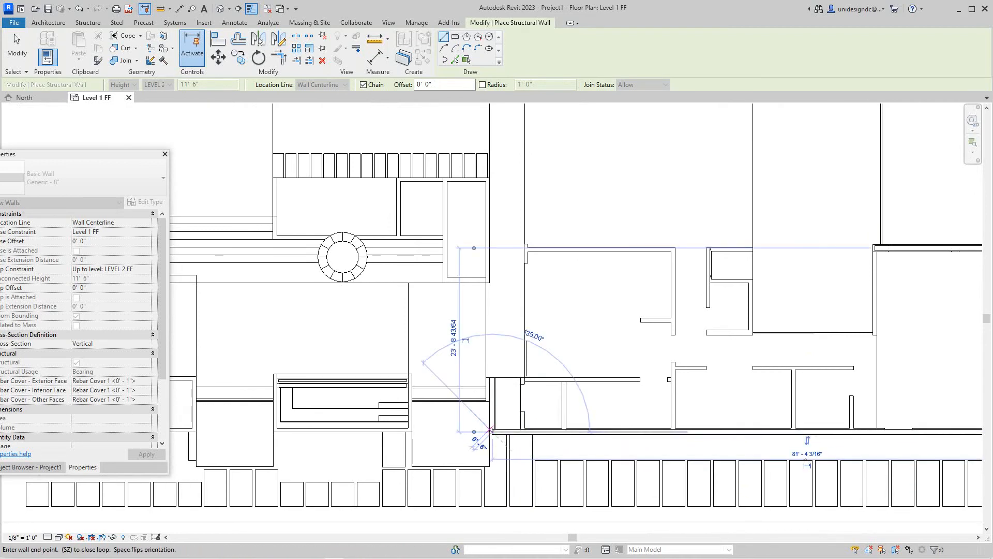
{"action": "scroll", "coordinate": [471, 408], "scroll_direction": "down", "scroll_amount": 2}
{"action": "middle_click_drag", "start_coordinate": [502, 411], "coordinate": [592, 438]}
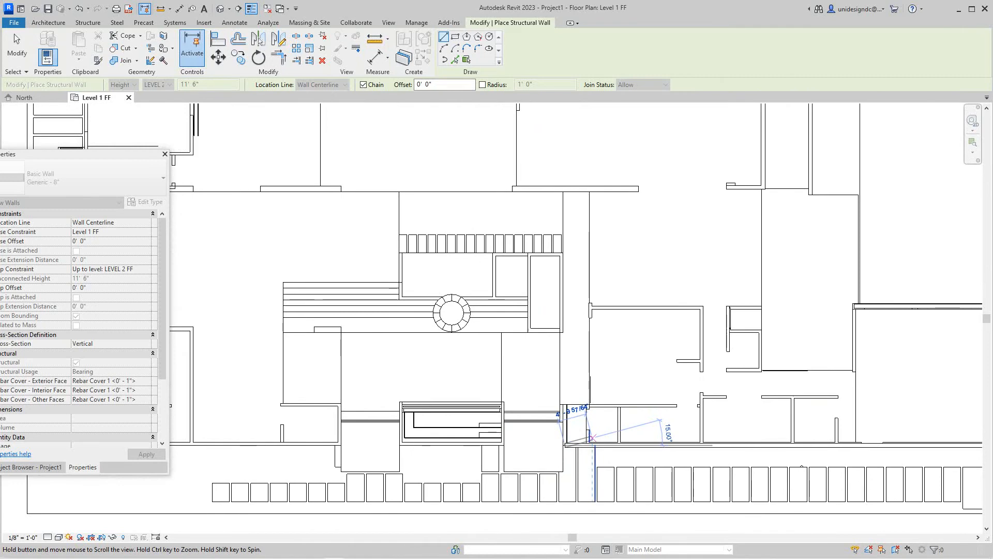
{"action": "scroll", "coordinate": [533, 424], "scroll_direction": "up", "scroll_amount": 1}
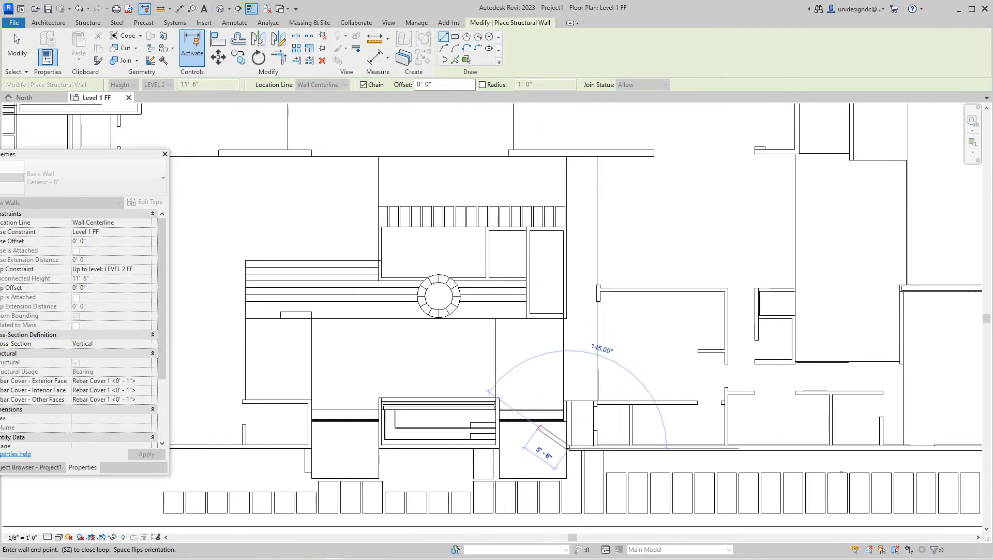
{"action": "key", "text": "Escape"}
{"action": "key", "text": "Escape"}
- Shorten the south exterior wall's west end to line up with the adjoining rooms' west wall, making it about 77'-8" long
{"action": "left_click", "coordinate": [574, 449]}
{"action": "scroll", "coordinate": [574, 451], "scroll_direction": "up", "scroll_amount": 3}
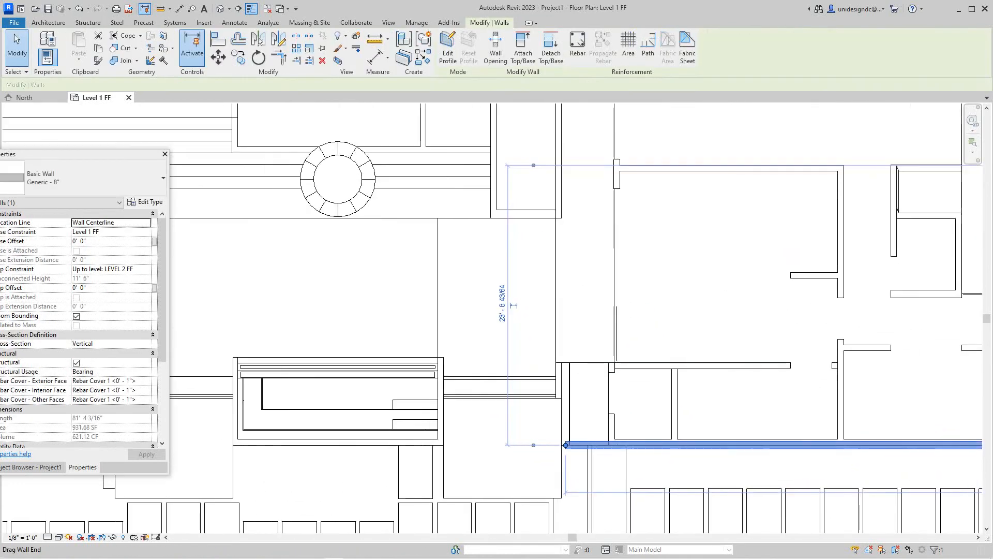
{"action": "left_click_drag", "start_coordinate": [565, 444], "coordinate": [609, 445]}
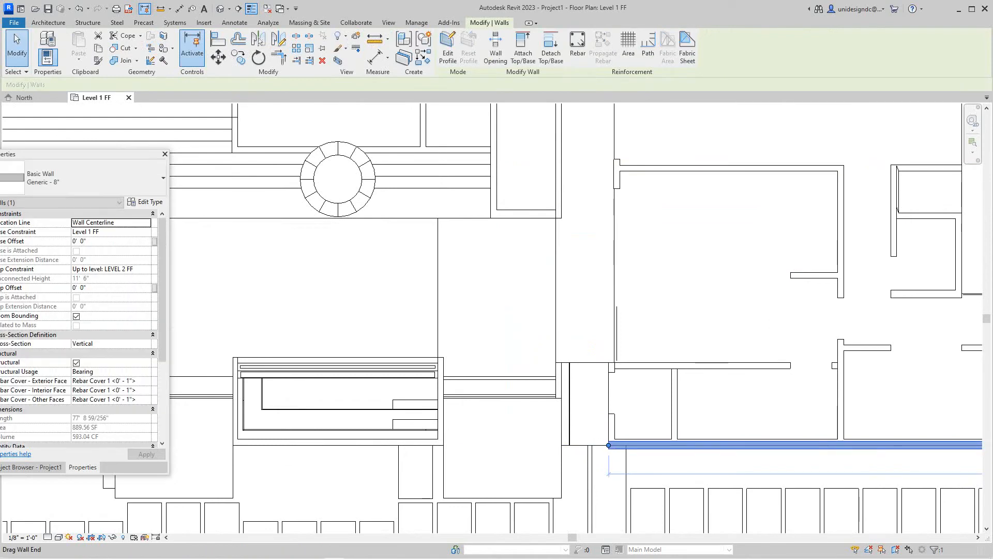
{"action": "key", "text": "Escape"}
- Draw a 43'-9" structural wall north from the south wall's shortened west end to the centreline of the east-west interior wall
{"action": "scroll", "coordinate": [627, 449], "scroll_direction": "down", "scroll_amount": 2}
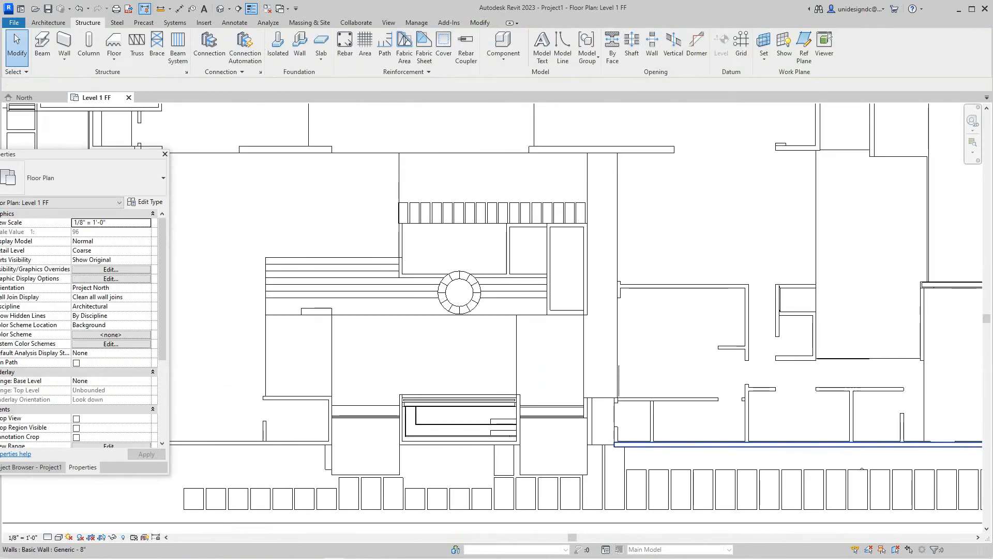
{"action": "scroll", "coordinate": [610, 442], "scroll_direction": "down", "scroll_amount": 1}
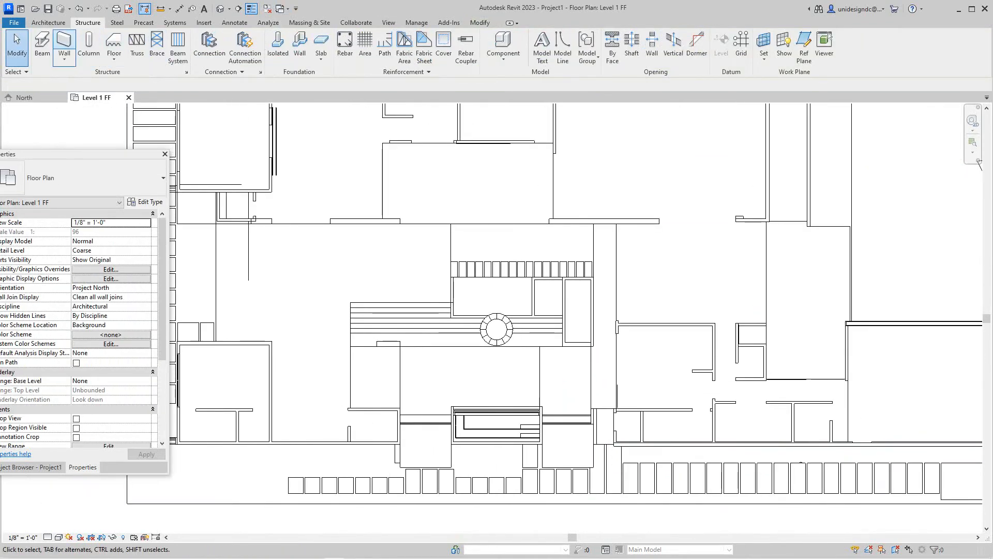
{"action": "left_click", "coordinate": [65, 58]}
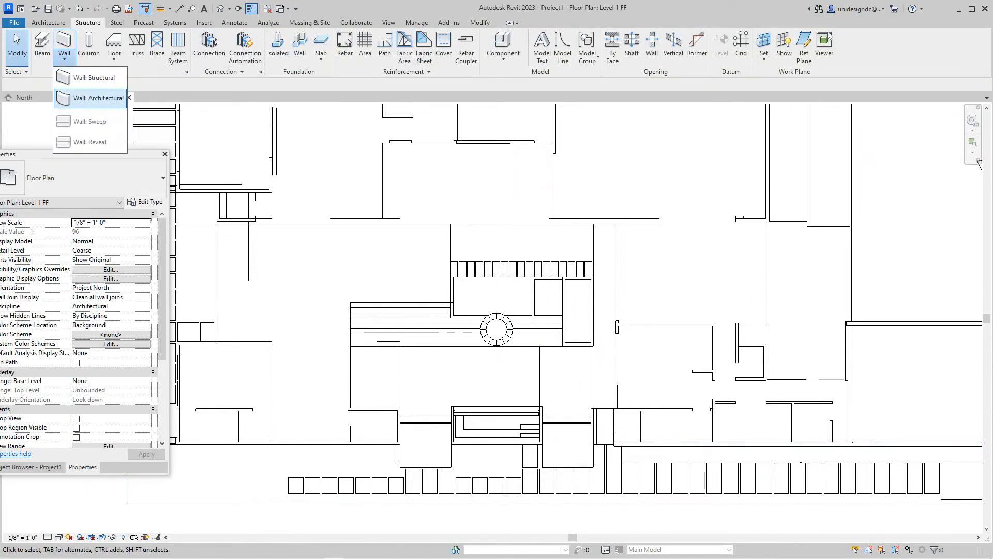
{"action": "left_click", "coordinate": [93, 77]}
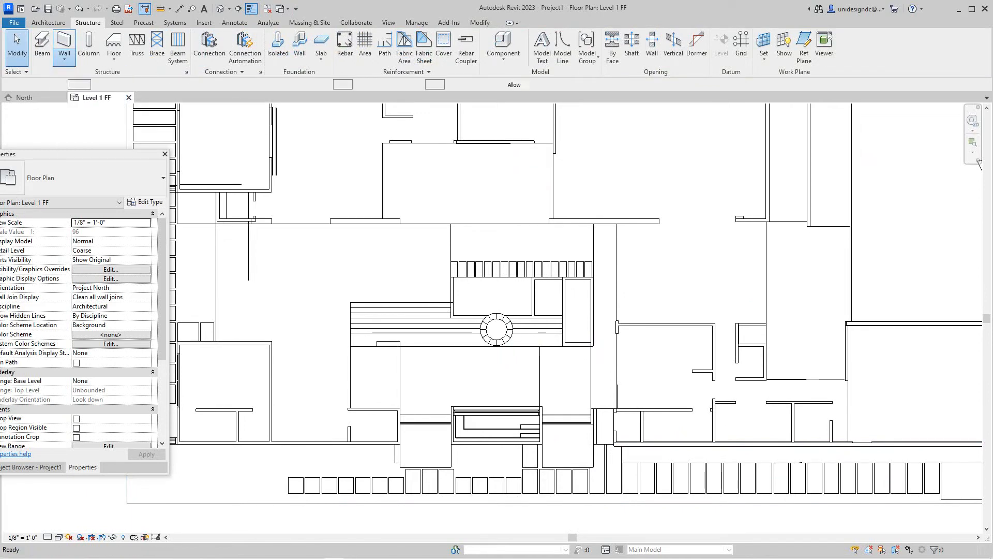
{"action": "scroll", "coordinate": [634, 416], "scroll_direction": "up", "scroll_amount": 2}
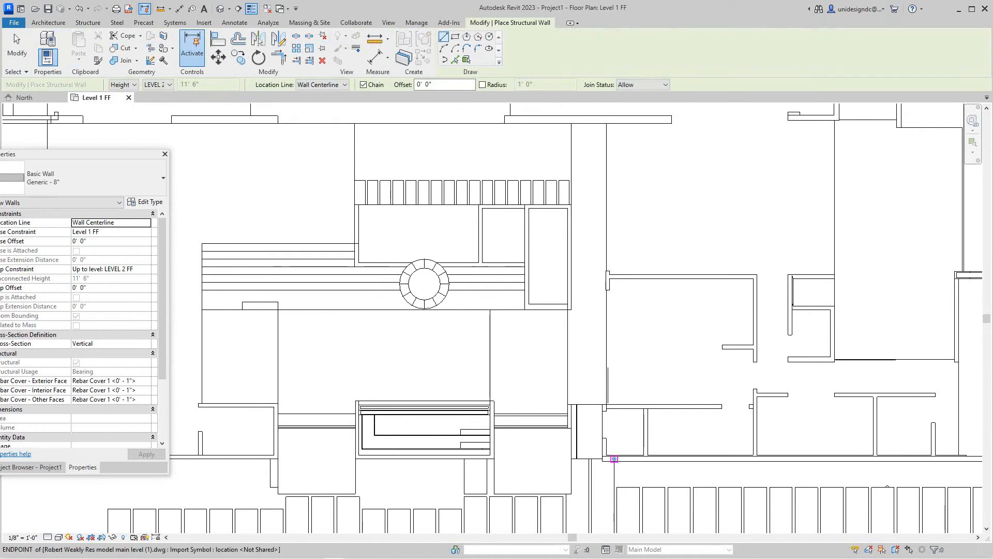
{"action": "left_click", "coordinate": [604, 458]}
{"action": "scroll", "coordinate": [618, 282], "scroll_direction": "down", "scroll_amount": 1}
{"action": "middle_click_drag", "start_coordinate": [617, 279], "coordinate": [583, 388]}
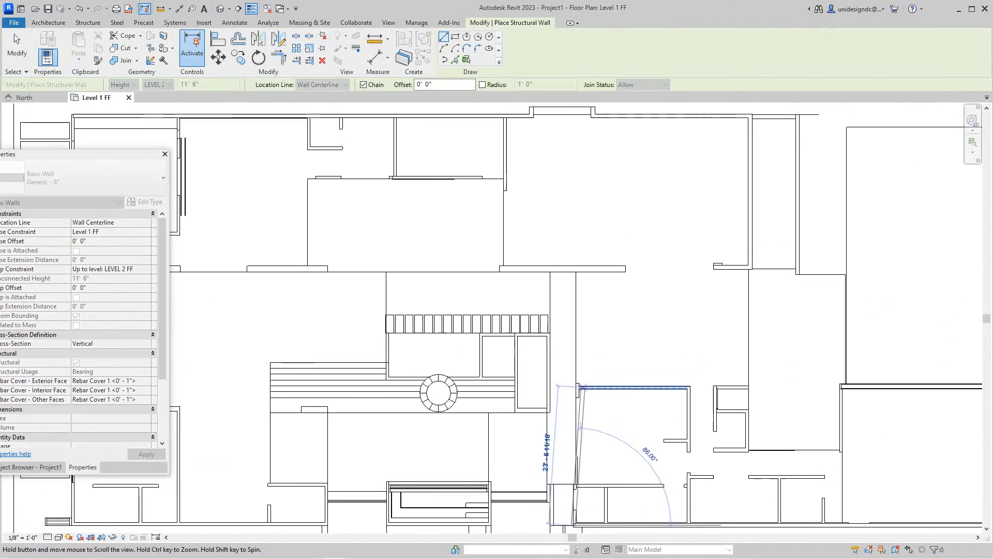
{"action": "scroll", "coordinate": [587, 311], "scroll_direction": "up", "scroll_amount": 2}
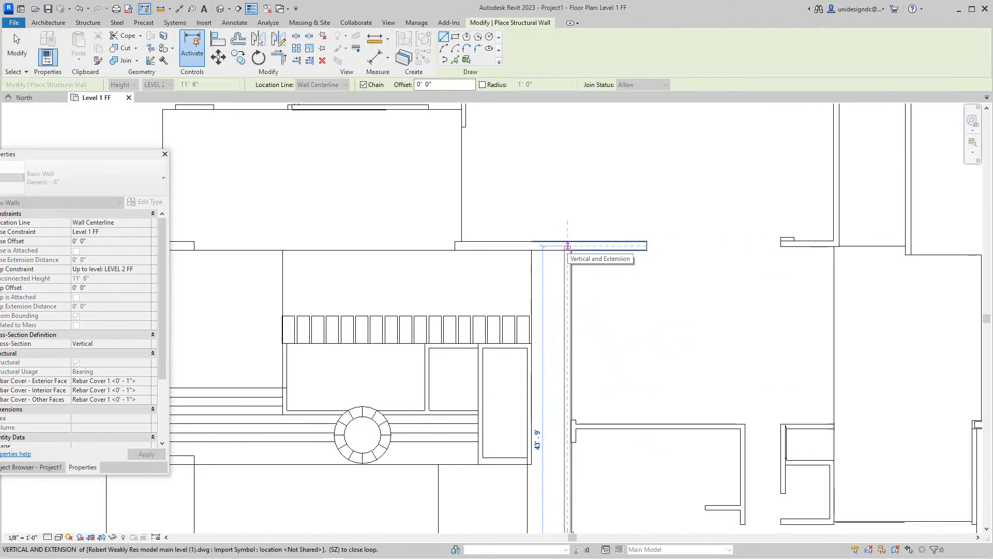
{"action": "left_click", "coordinate": [567, 244]}
{"action": "scroll", "coordinate": [542, 256], "scroll_direction": "down", "scroll_amount": 3}
{"action": "middle_click_drag", "start_coordinate": [539, 255], "coordinate": [563, 266]}
{"action": "key", "text": "Escape"}
{"action": "key", "text": "Escape"}
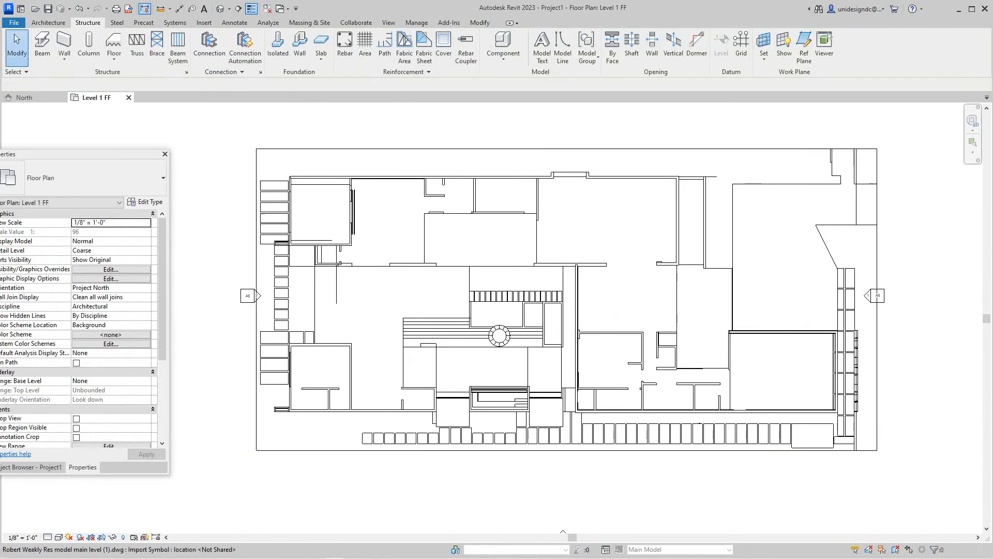
{"action": "scroll", "coordinate": [347, 369], "scroll_direction": "up", "scroll_amount": 2}
{"action": "scroll", "coordinate": [345, 345], "scroll_direction": "down", "scroll_amount": 5}
{"action": "middle_click_drag", "start_coordinate": [345, 346], "coordinate": [339, 368]}
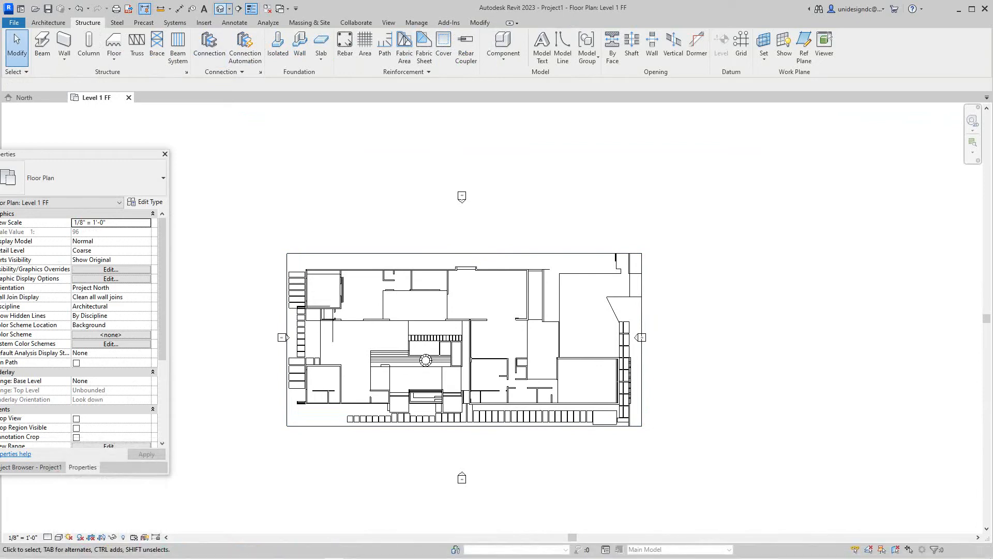
- Open the default 3D view and look over the structural walls modelled so far
{"action": "left_click", "coordinate": [220, 9]}
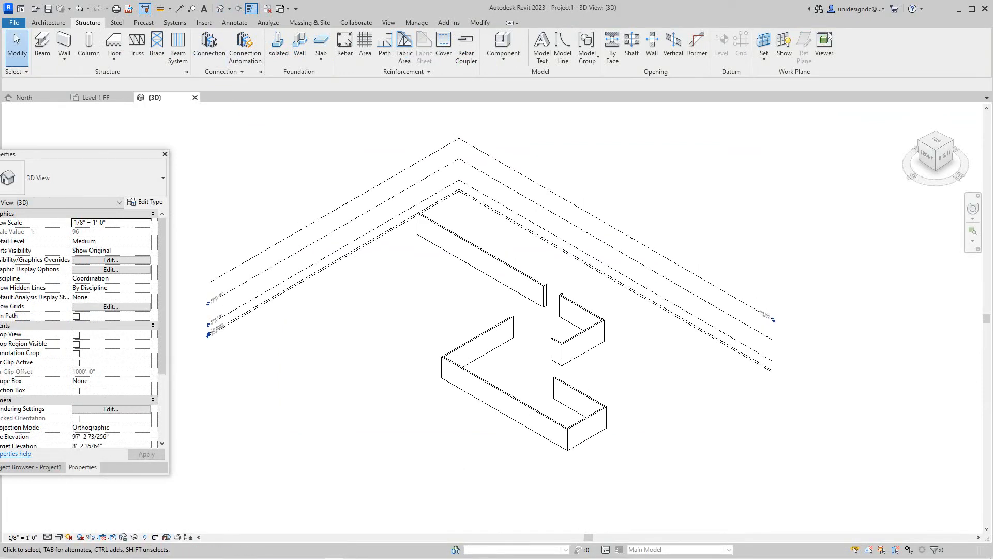
{"action": "scroll", "coordinate": [595, 310], "scroll_direction": "up", "scroll_amount": 4}
{"action": "scroll", "coordinate": [527, 263], "scroll_direction": "down", "scroll_amount": 4}
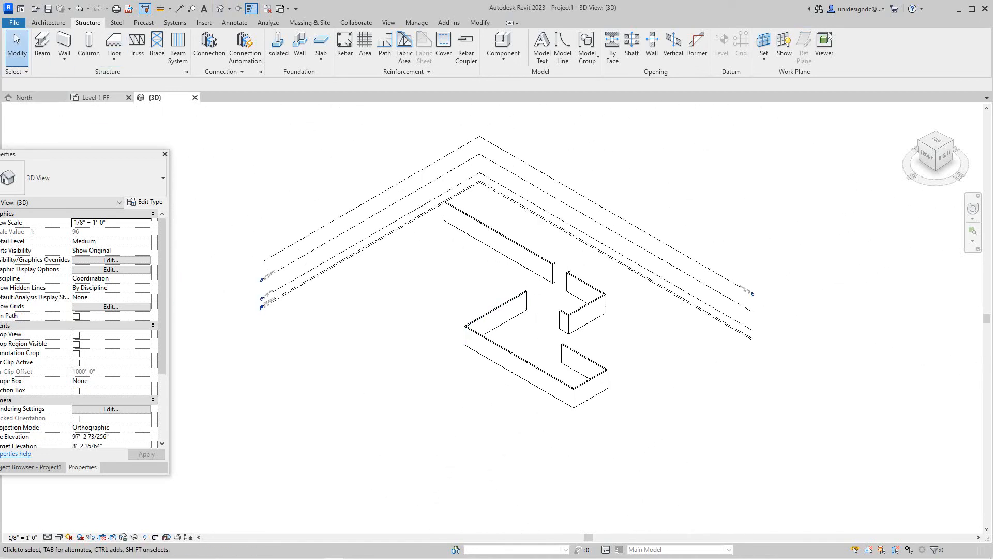
- On the Level 1 FF plan, draw an 18'-0" structural wall east from the southwest room's outer corner along its south side
{"action": "left_click", "coordinate": [97, 98]}
{"action": "scroll", "coordinate": [375, 323], "scroll_direction": "up", "scroll_amount": 4}
{"action": "middle_click_drag", "start_coordinate": [352, 293], "coordinate": [437, 244]}
{"action": "scroll", "coordinate": [436, 244], "scroll_direction": "down", "scroll_amount": 1}
{"action": "scroll", "coordinate": [366, 370], "scroll_direction": "up", "scroll_amount": 3}
{"action": "middle_click_drag", "start_coordinate": [366, 369], "coordinate": [446, 324]}
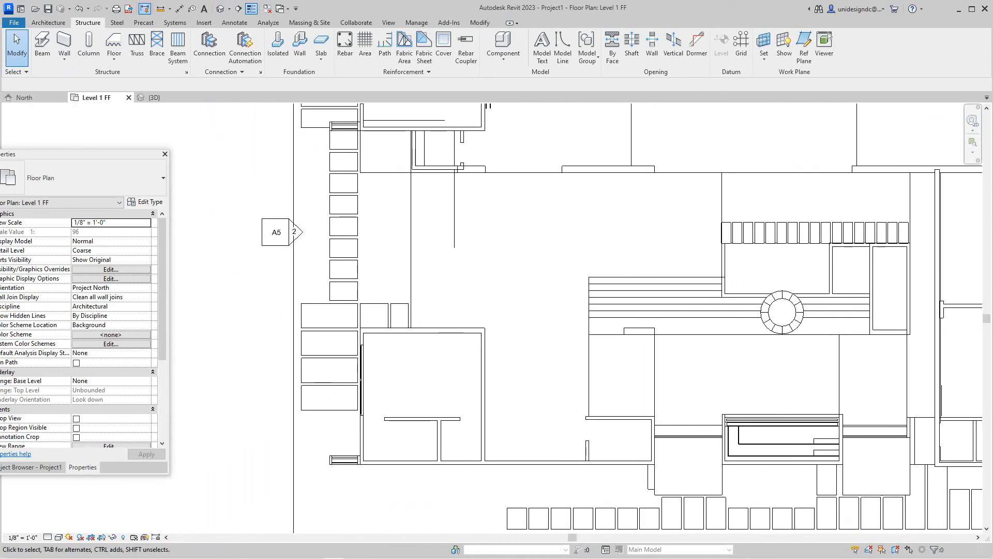
{"action": "scroll", "coordinate": [403, 485], "scroll_direction": "up", "scroll_amount": 3}
{"action": "scroll", "coordinate": [403, 485], "scroll_direction": "down", "scroll_amount": 2}
{"action": "middle_click_drag", "start_coordinate": [404, 485], "coordinate": [321, 465]}
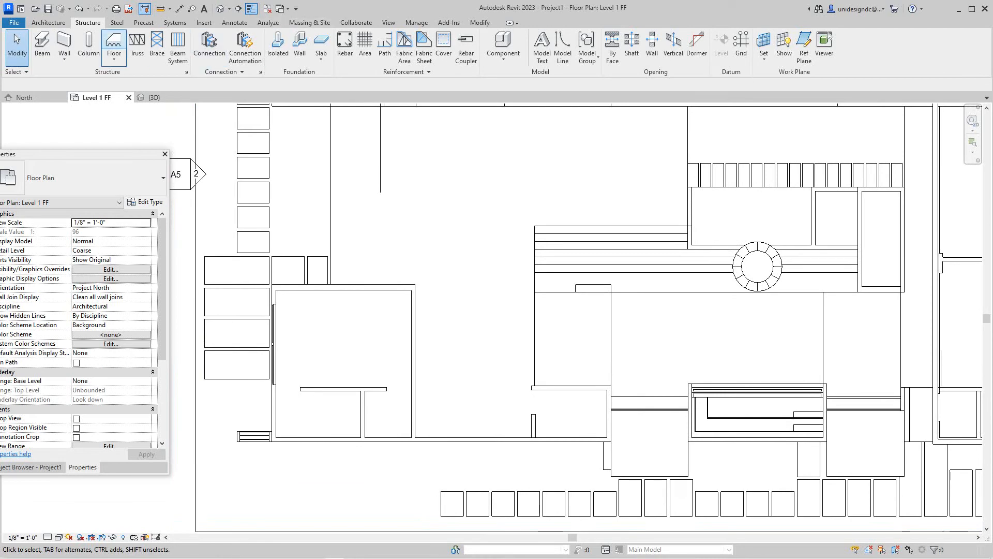
{"action": "left_click", "coordinate": [64, 44]}
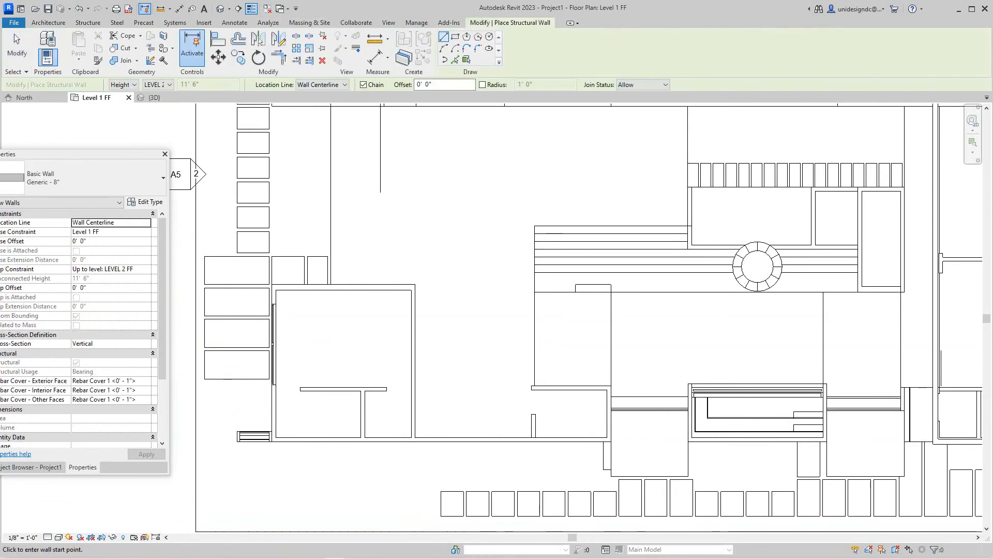
{"action": "scroll", "coordinate": [233, 451], "scroll_direction": "up", "scroll_amount": 4}
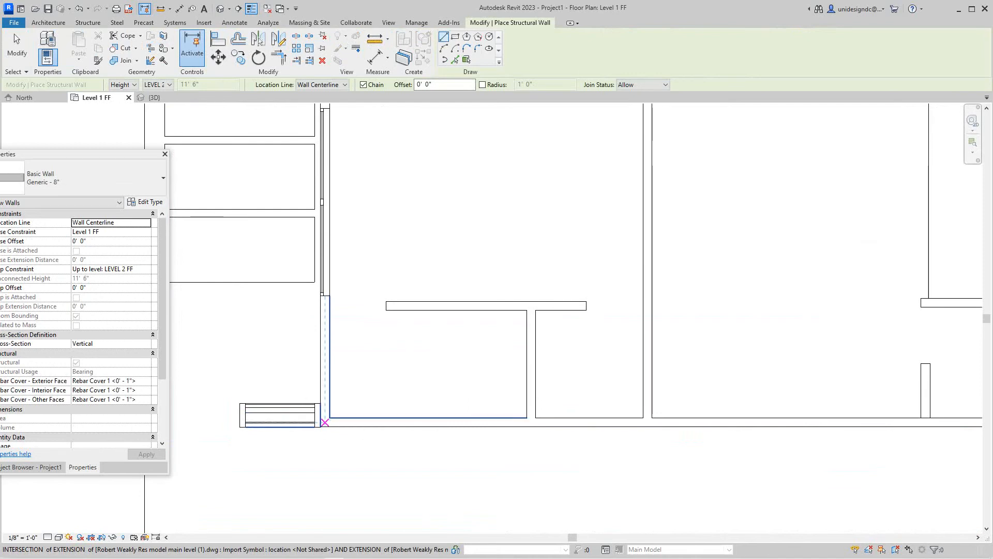
{"action": "scroll", "coordinate": [323, 423], "scroll_direction": "up", "scroll_amount": 4}
{"action": "left_click", "coordinate": [326, 421]}
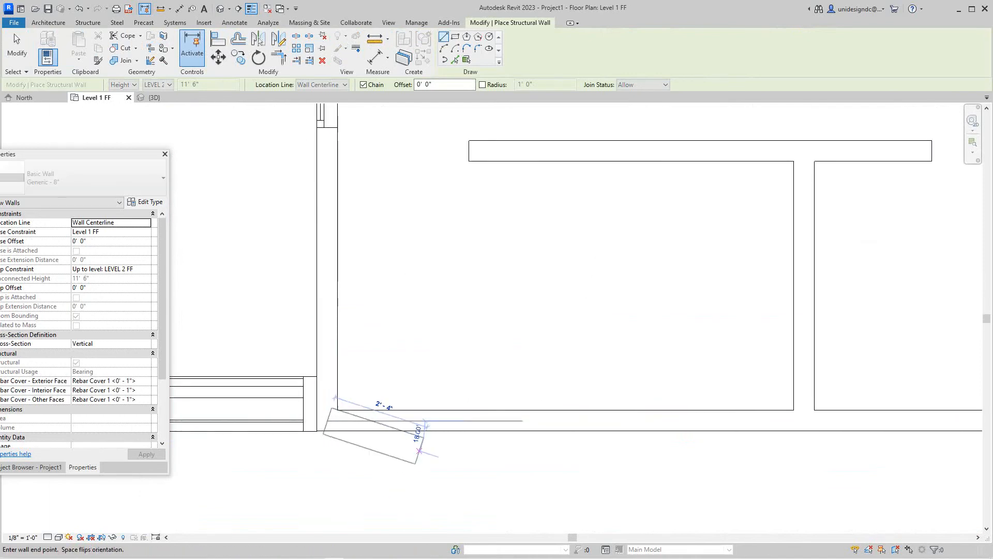
{"action": "scroll", "coordinate": [552, 420], "scroll_direction": "down", "scroll_amount": 1}
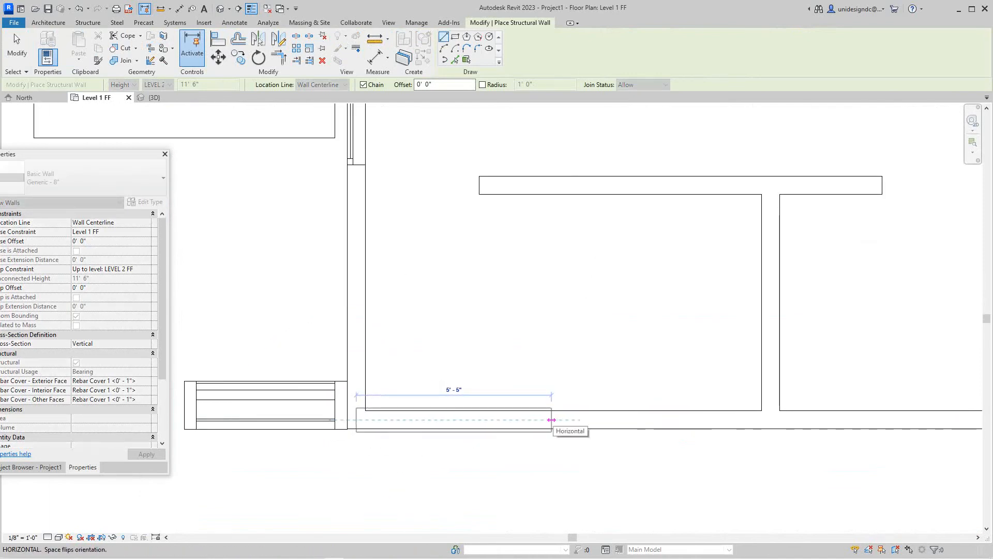
{"action": "scroll", "coordinate": [623, 420], "scroll_direction": "down", "scroll_amount": 6}
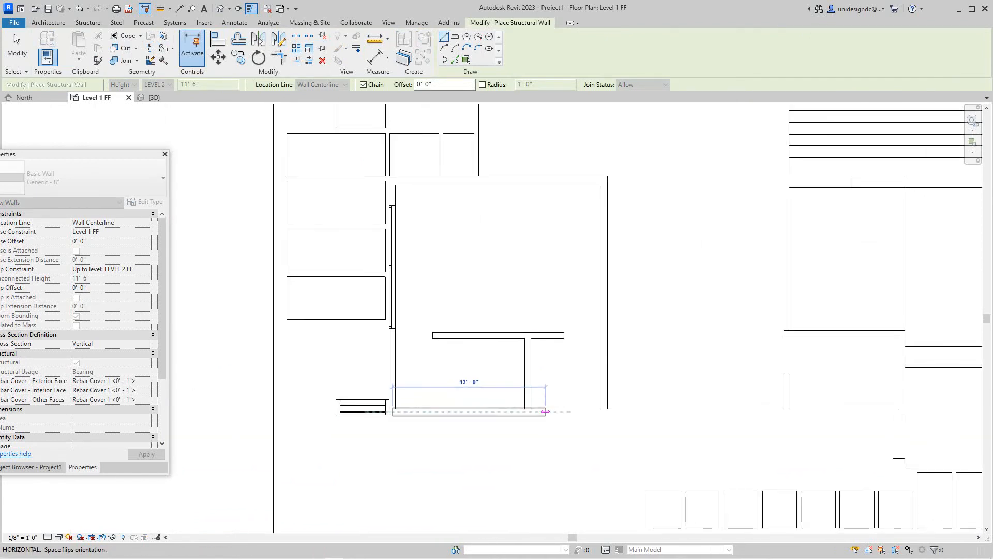
{"action": "scroll", "coordinate": [568, 412], "scroll_direction": "down", "scroll_amount": 1}
{"action": "middle_click_drag", "start_coordinate": [665, 412], "coordinate": [548, 404]}
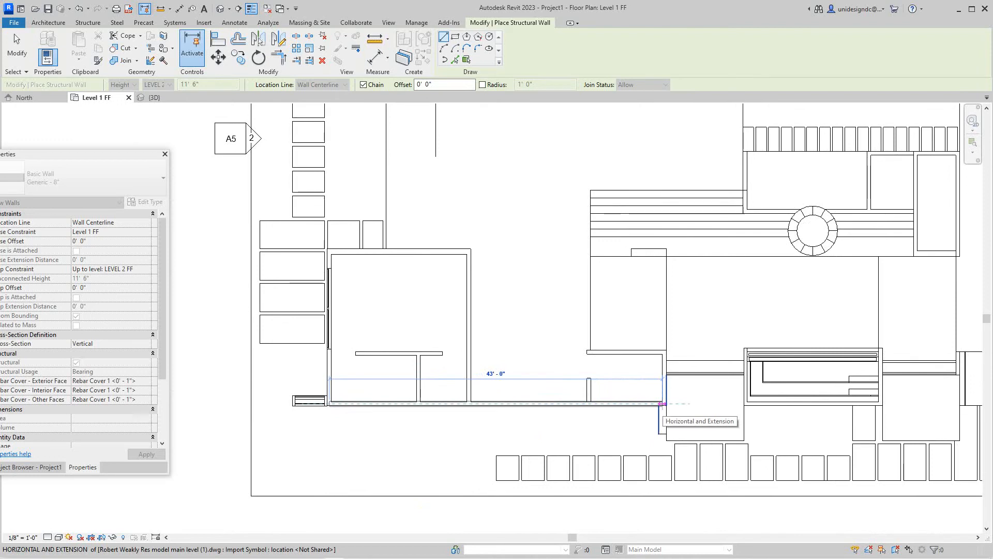
{"action": "scroll", "coordinate": [595, 397], "scroll_direction": "up", "scroll_amount": 3}
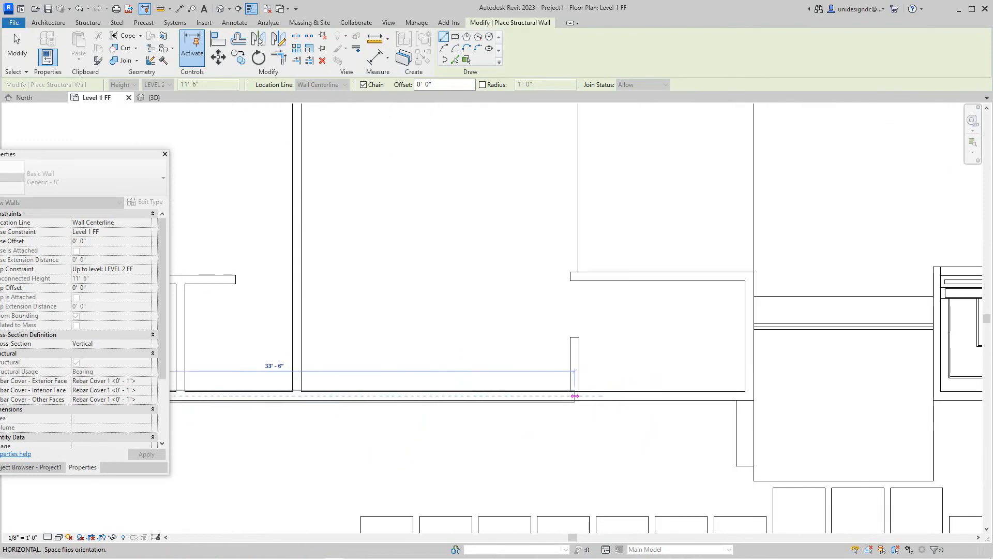
{"action": "scroll", "coordinate": [581, 396], "scroll_direction": "down", "scroll_amount": 2}
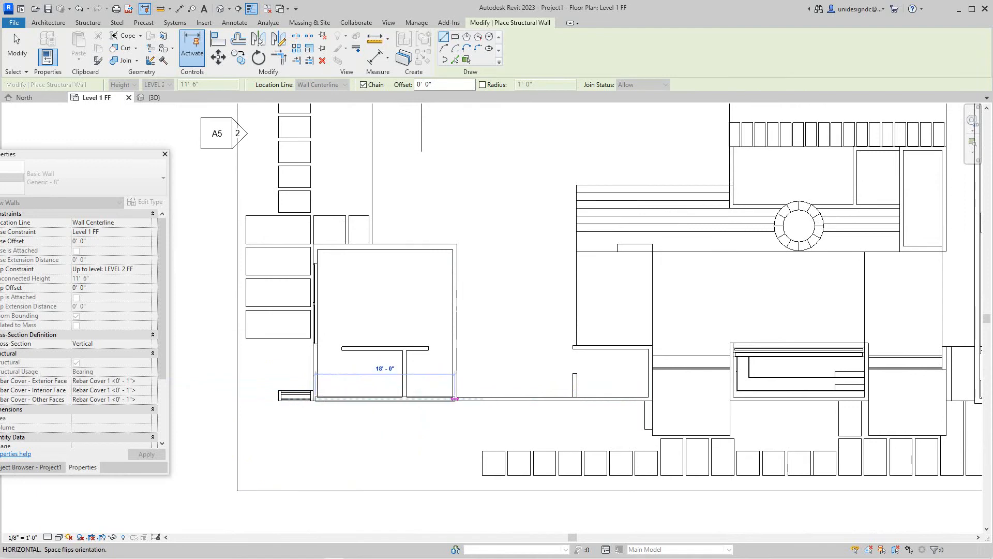
{"action": "left_click", "coordinate": [455, 398]}
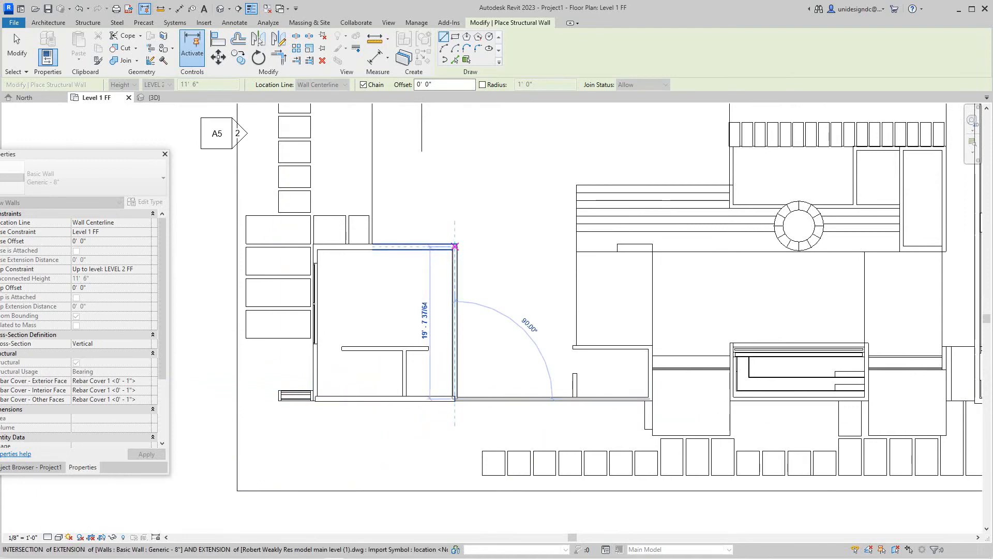
- Continue the structural wall 19'-7 37/64" north, 18'-0" west and back south to the starting corner, enclosing the southwest room
{"action": "left_click", "coordinate": [454, 246]}
{"action": "left_click", "coordinate": [315, 246]}
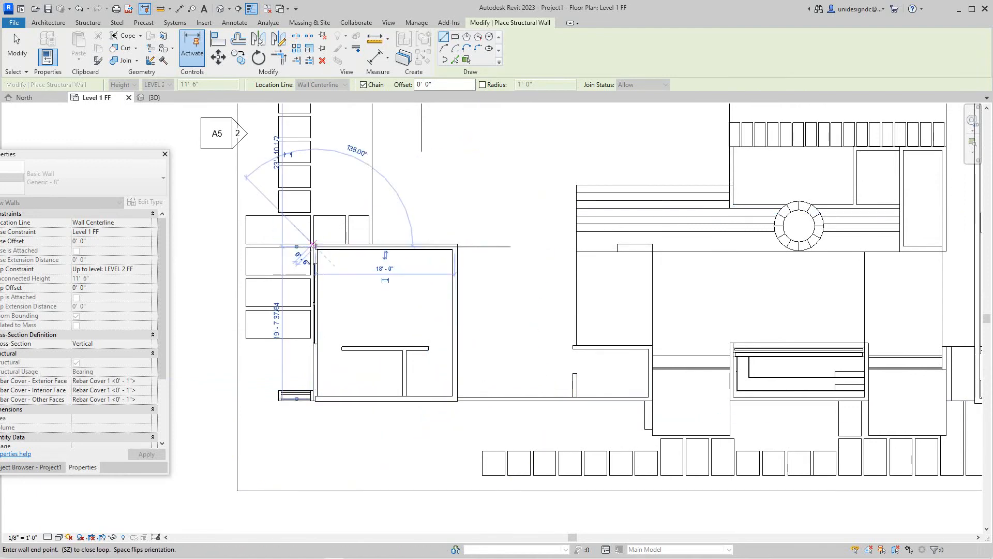
{"action": "left_click", "coordinate": [315, 399]}
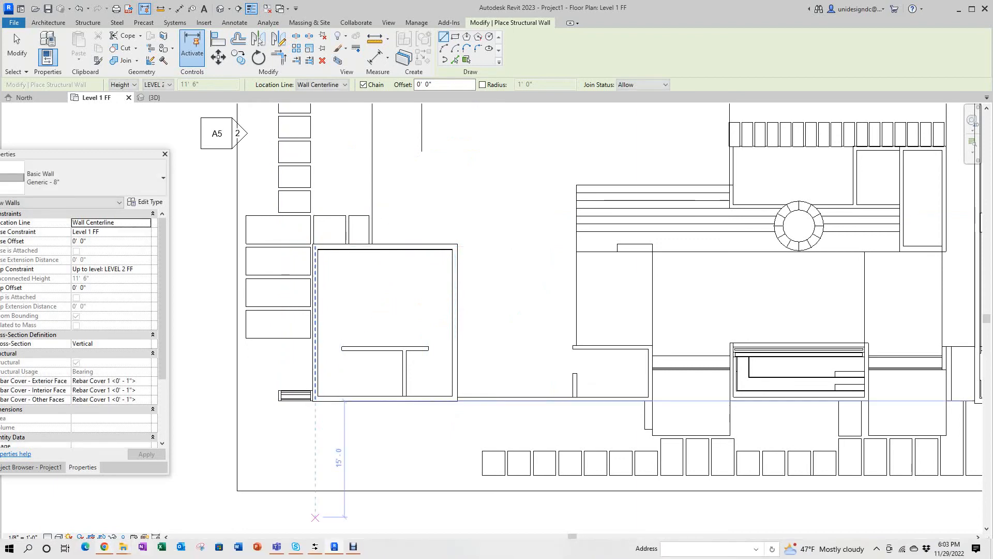
- Switch to the house model in Autodesk Viewer and orbit to an aerial view of its left and front sides
{"action": "left_click", "coordinate": [104, 547]}
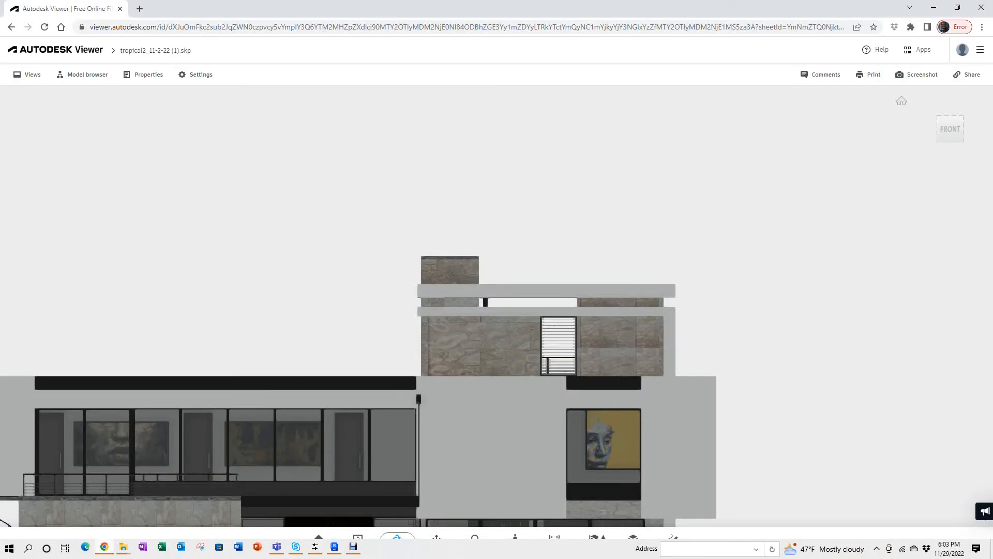
{"action": "scroll", "coordinate": [603, 279], "scroll_direction": "down", "scroll_amount": 2}
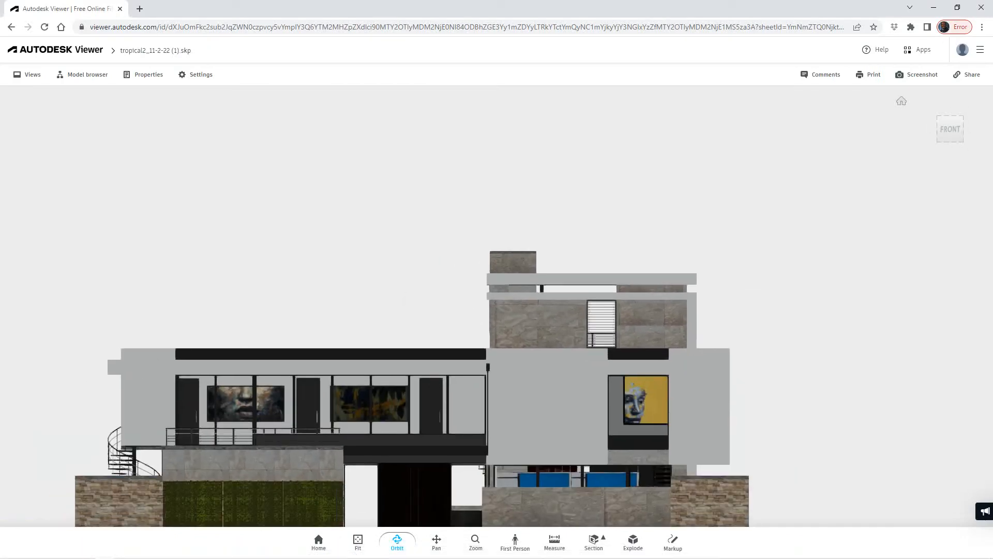
{"action": "left_click_drag", "start_coordinate": [701, 225], "coordinate": [773, 331]}
{"action": "scroll", "coordinate": [496, 305], "scroll_direction": "down", "scroll_amount": 3}
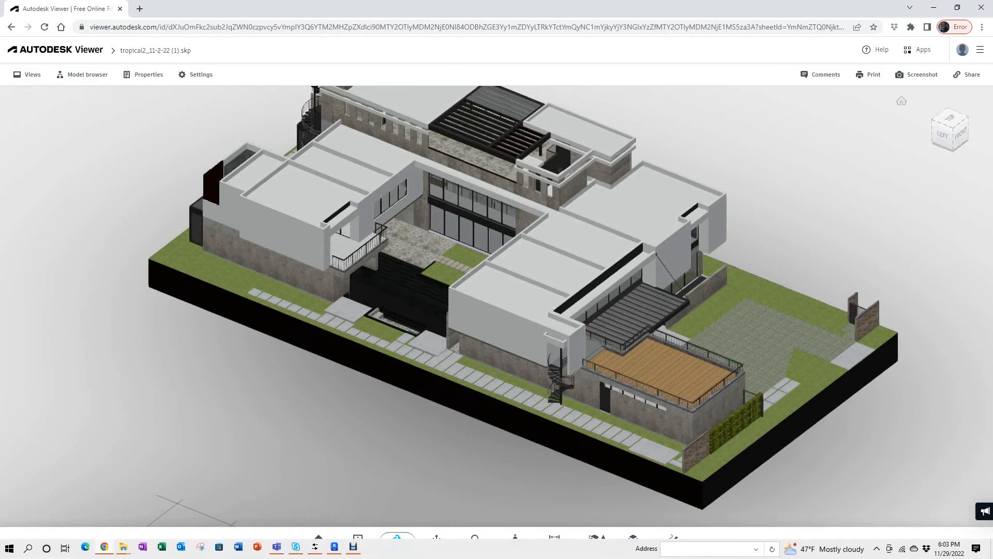
- Section the house with a Z plane lowered to the ground floor and examine the wall layout around the pool courtyard
{"action": "left_click", "coordinate": [594, 541]}
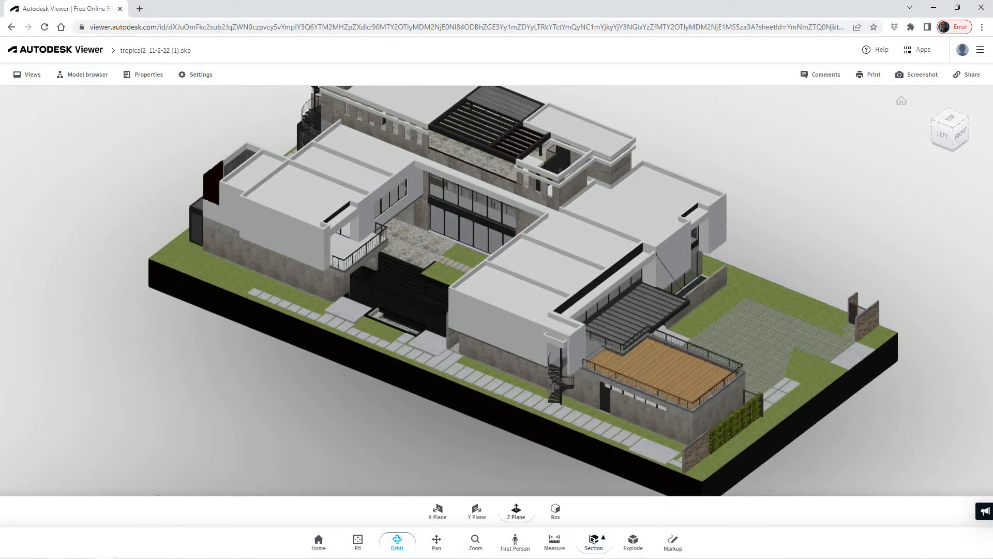
{"action": "left_click", "coordinate": [516, 510]}
{"action": "scroll", "coordinate": [538, 365], "scroll_direction": "up", "scroll_amount": 1}
{"action": "scroll", "coordinate": [538, 365], "scroll_direction": "down", "scroll_amount": 3}
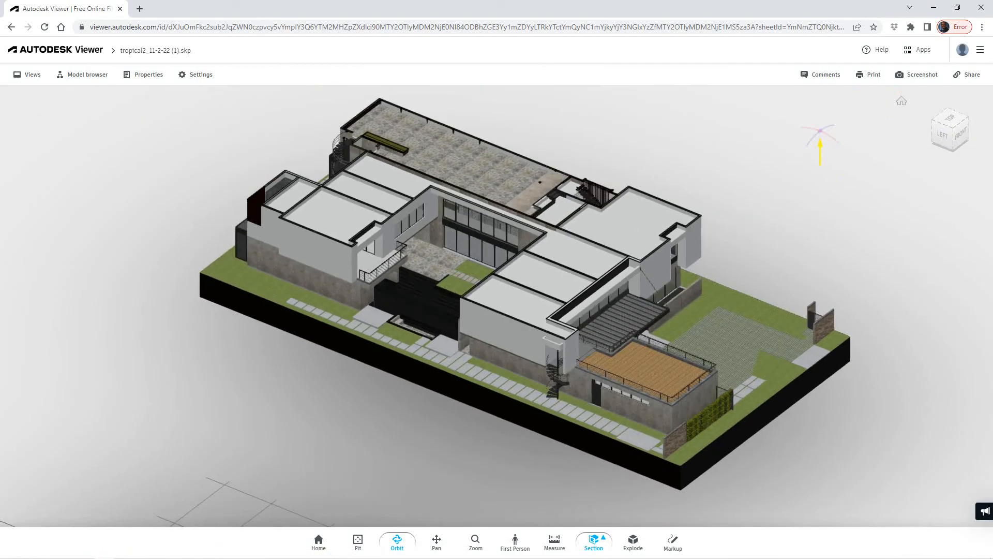
{"action": "left_click_drag", "start_coordinate": [819, 152], "coordinate": [820, 217]}
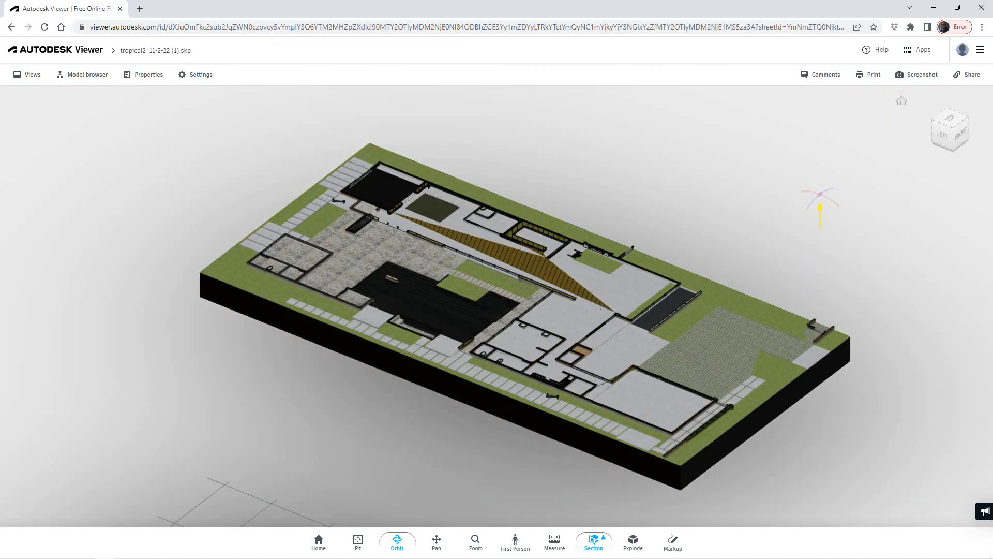
{"action": "scroll", "coordinate": [571, 231], "scroll_direction": "up", "scroll_amount": 5}
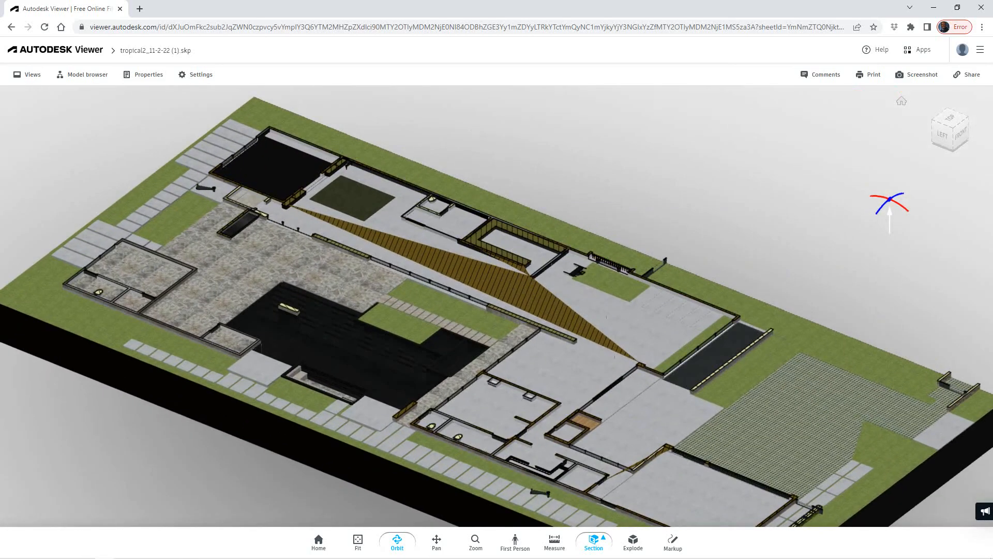
{"action": "scroll", "coordinate": [544, 225], "scroll_direction": "up", "scroll_amount": 1}
{"action": "middle_click_drag", "start_coordinate": [497, 305], "coordinate": [697, 304]}
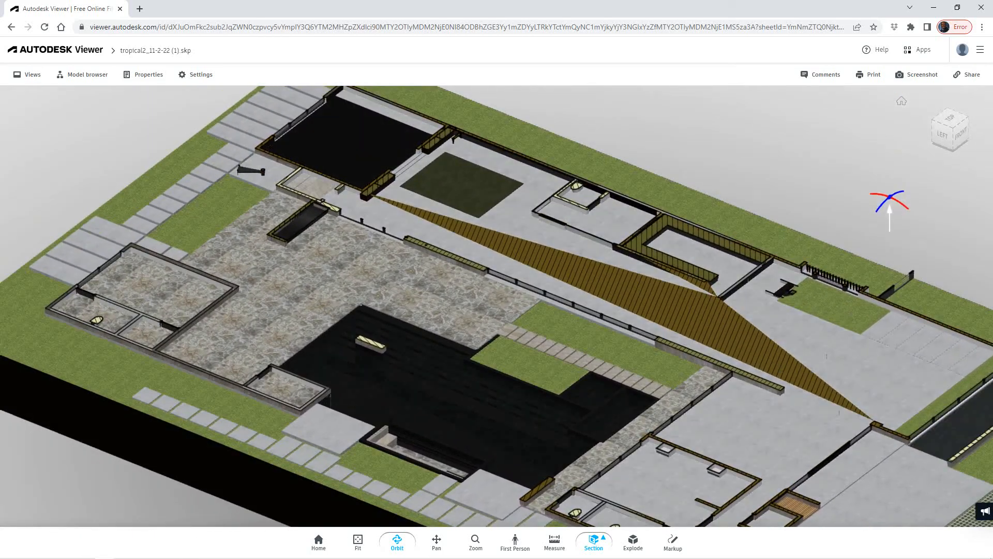
{"action": "scroll", "coordinate": [495, 306], "scroll_direction": "up", "scroll_amount": 2}
{"action": "scroll", "coordinate": [495, 305], "scroll_direction": "down", "scroll_amount": 5}
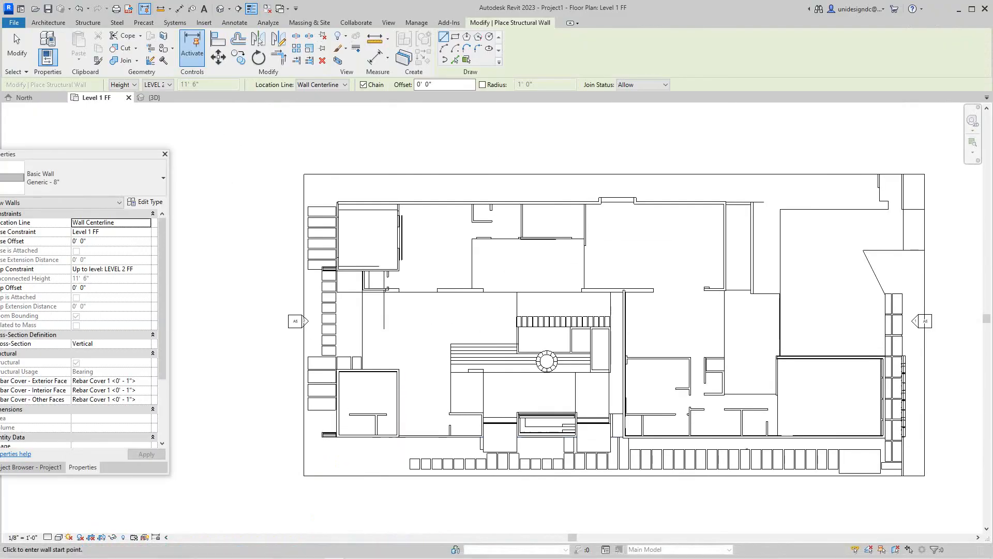
{"action": "mouse_move", "coordinate": [449, 437]}
{"action": "middle_mouse_down"}
{"action": "mouse_move", "coordinate": [429, 451]}
{"action": "mouse_move", "coordinate": [383, 406]}
{"action": "middle_mouse_up"}
{"action": "middle_click_drag", "start_coordinate": [595, 260], "coordinate": [578, 263]}
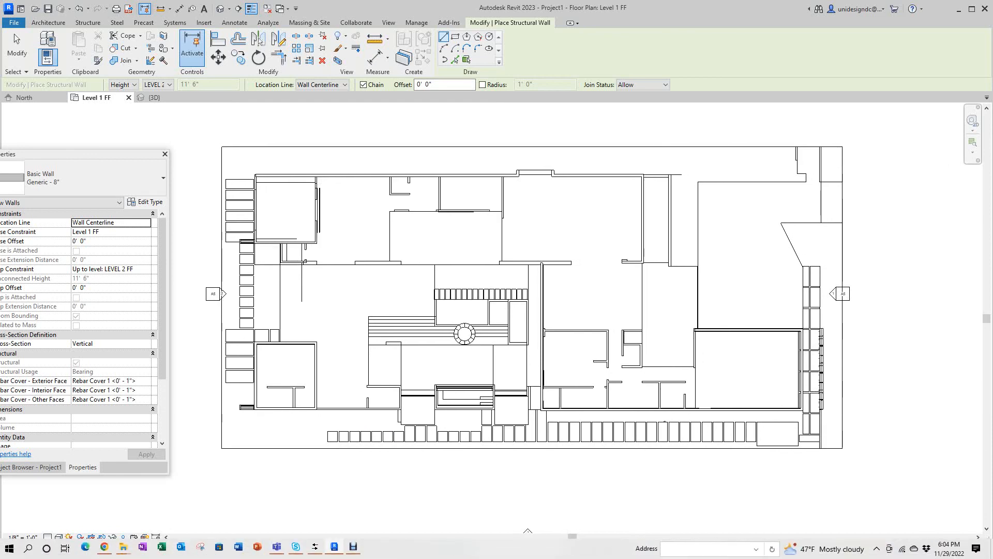
{"action": "scroll", "coordinate": [336, 414], "scroll_direction": "up", "scroll_amount": 3}
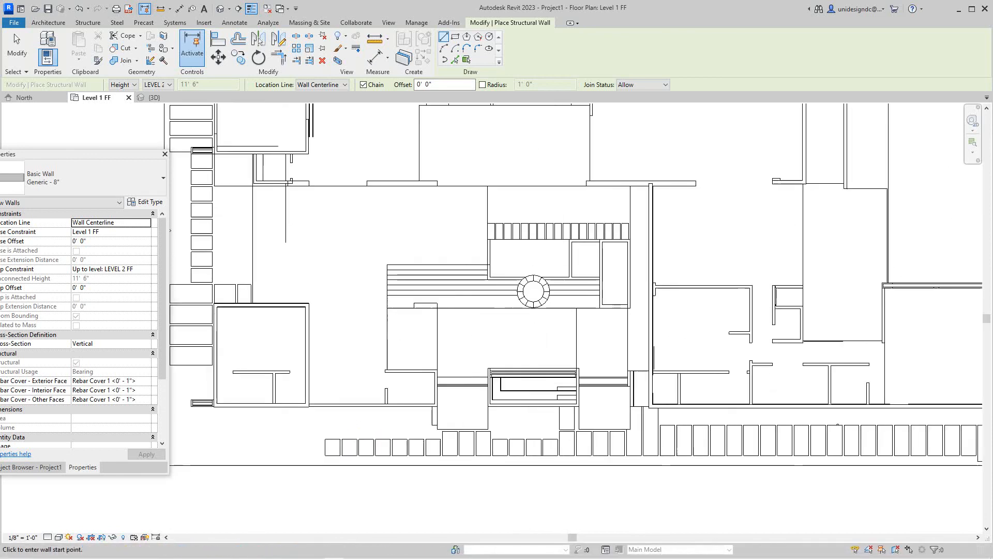
{"action": "scroll", "coordinate": [331, 418], "scroll_direction": "down", "scroll_amount": 3}
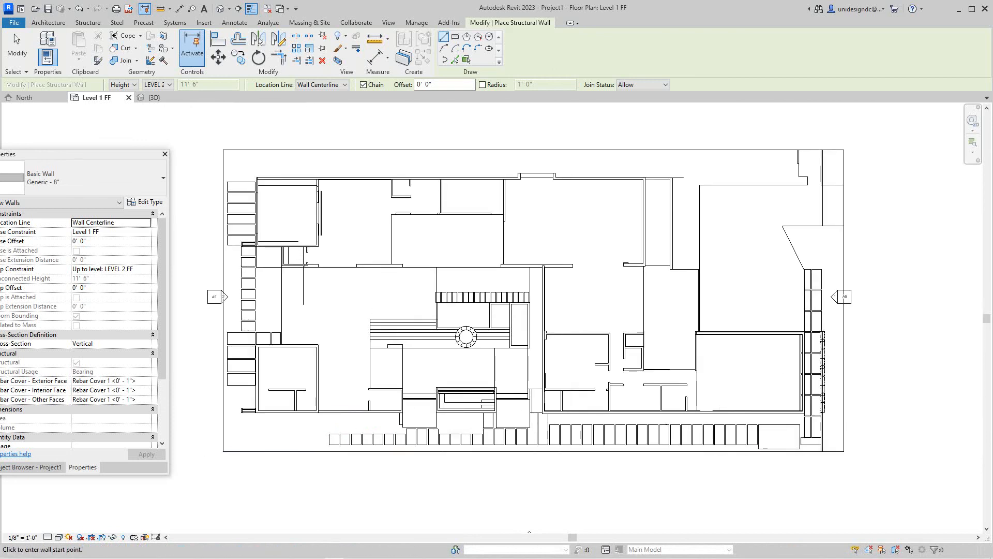
{"action": "middle_click_drag", "start_coordinate": [331, 418], "coordinate": [321, 428]}
{"action": "scroll", "coordinate": [451, 481], "scroll_direction": "up", "scroll_amount": 2}
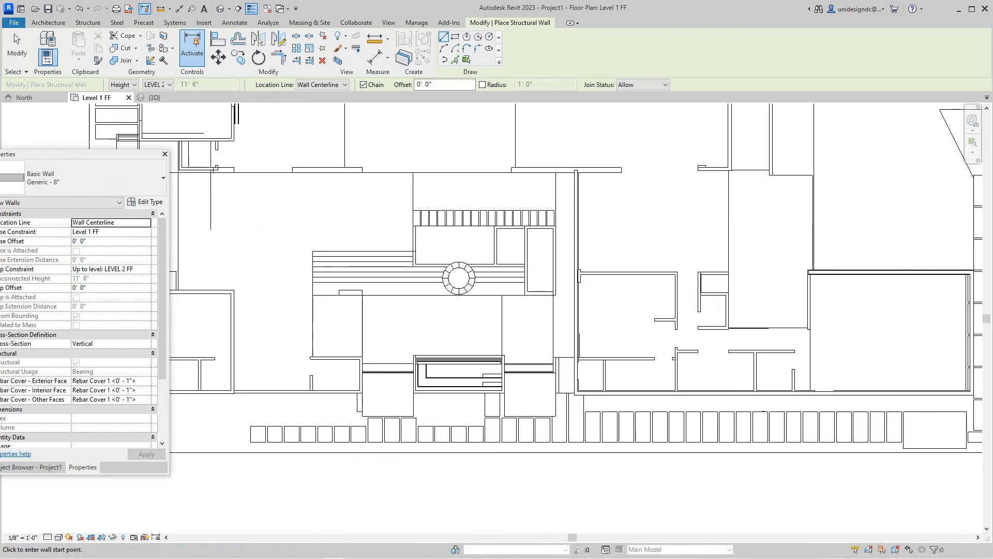
{"action": "middle_click_drag", "start_coordinate": [451, 481], "coordinate": [479, 519]}
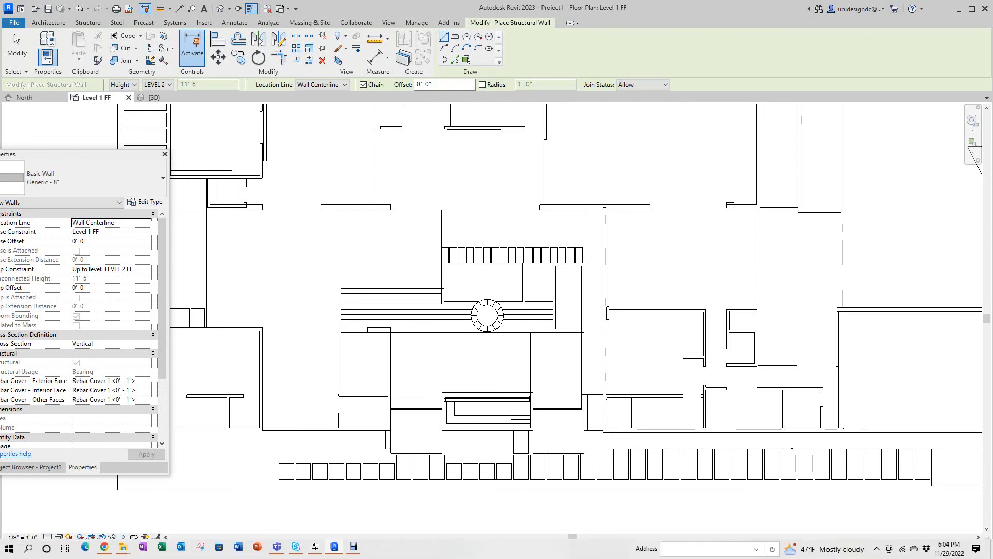
{"action": "left_click", "coordinate": [353, 546]}
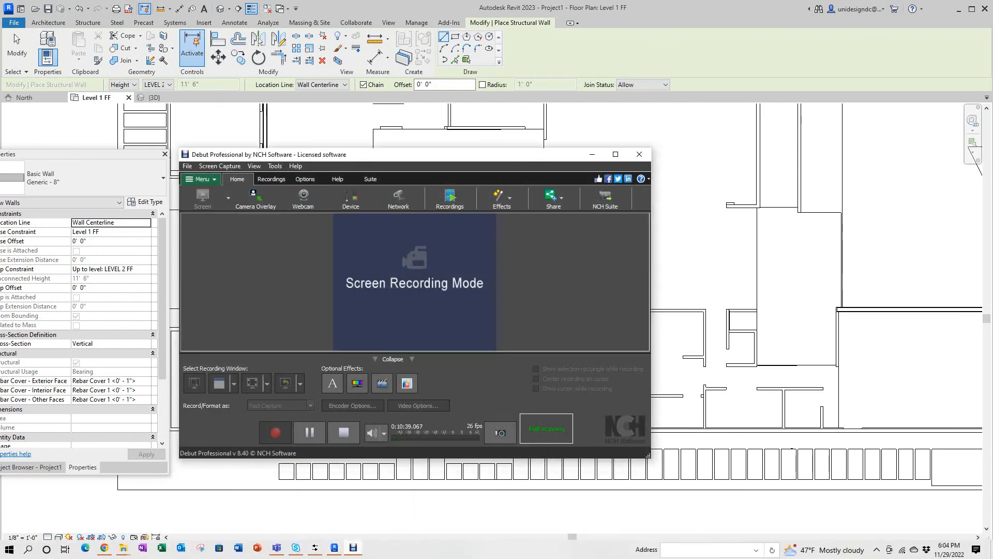